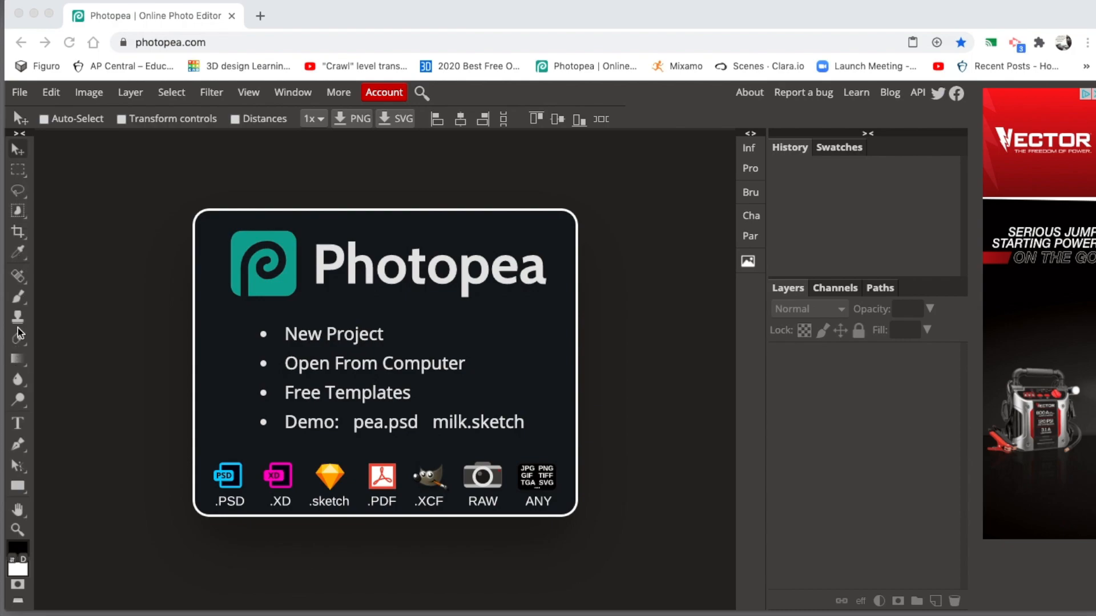
Show the brush tool variants and activate the Brush Tool.
{"action": "left_click", "coordinate": [19, 300]}
{"action": "right_click", "coordinate": [19, 300]}
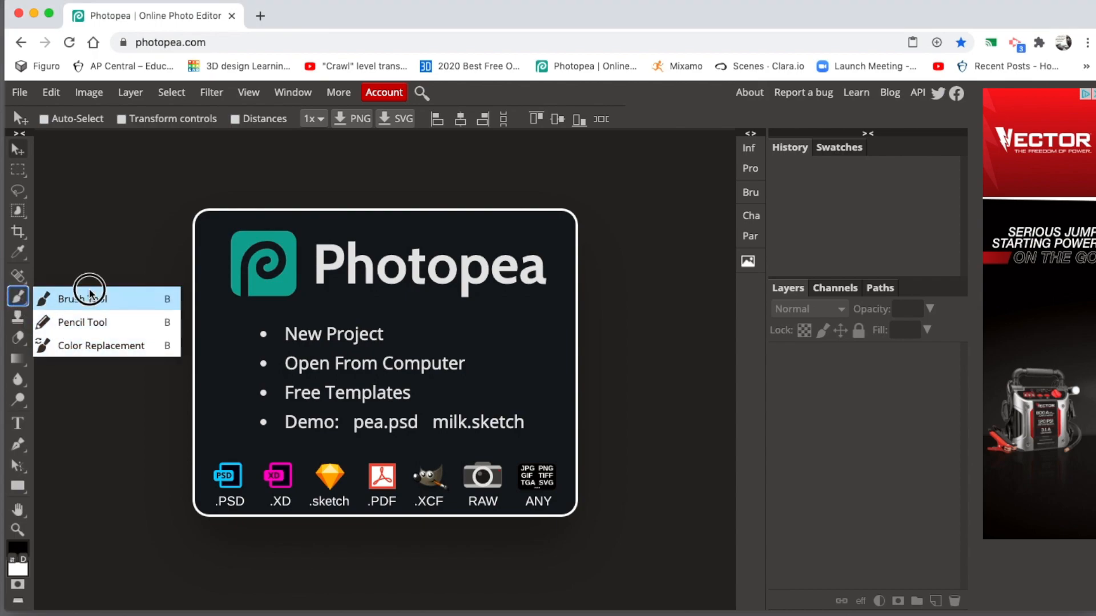
{"action": "left_click", "coordinate": [27, 299]}
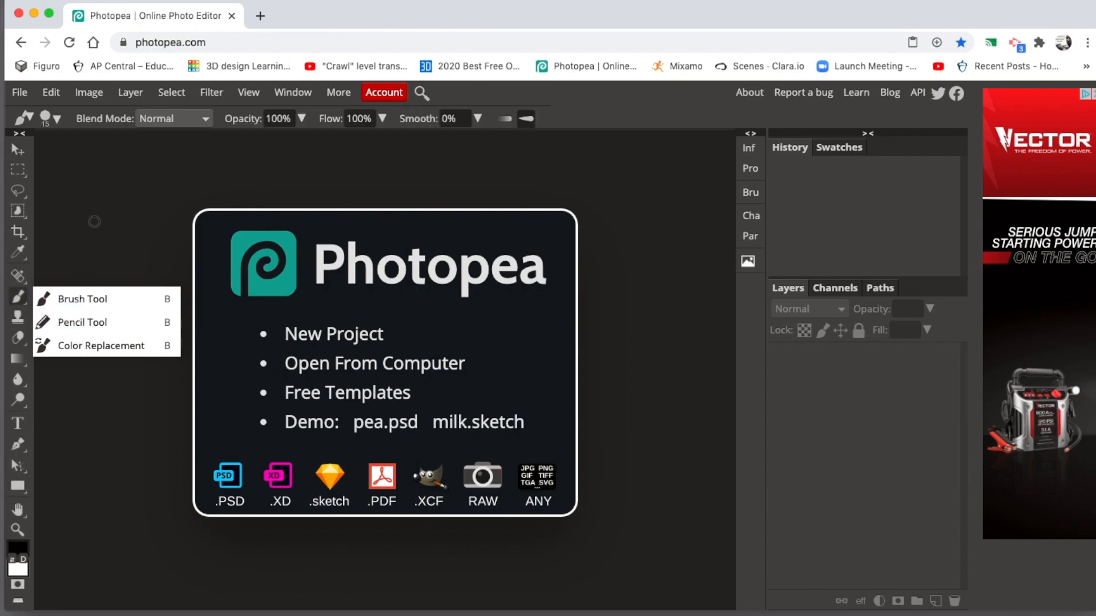
{"action": "left_click", "coordinate": [875, 441]}
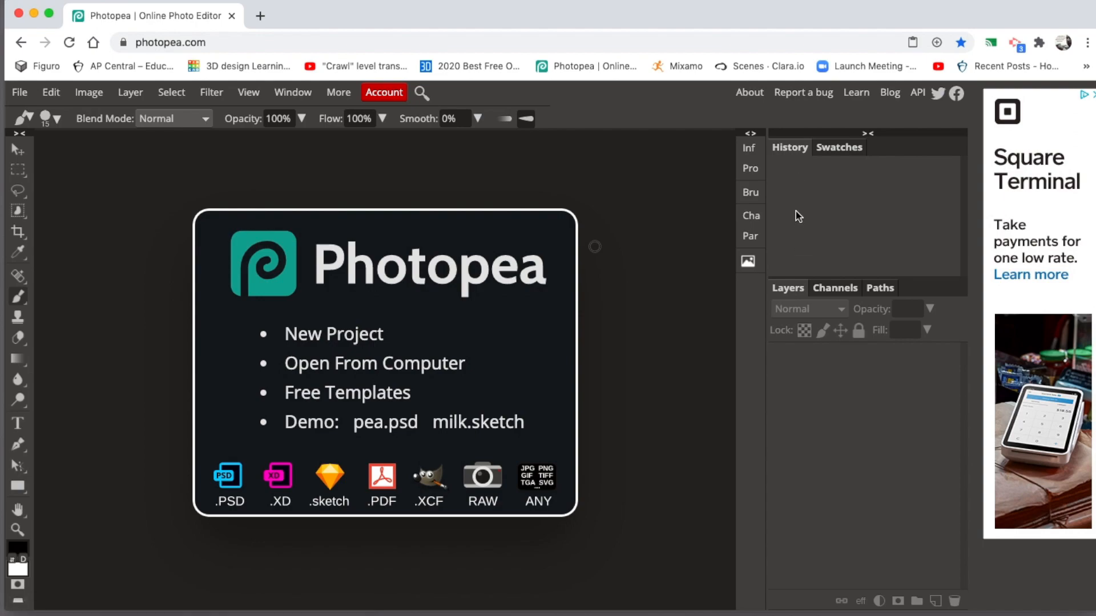
Look through the Swatches, History, Gallery, Paragraph and Character panels, closing each pop-out panel after viewing it.
{"action": "left_click", "coordinate": [838, 149]}
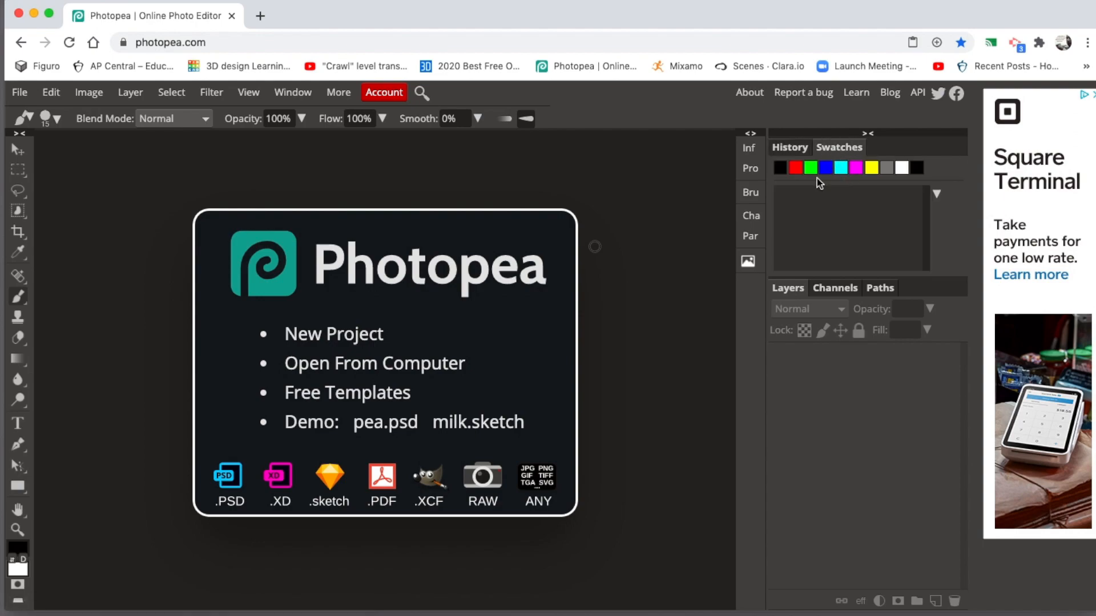
{"action": "left_click", "coordinate": [782, 150]}
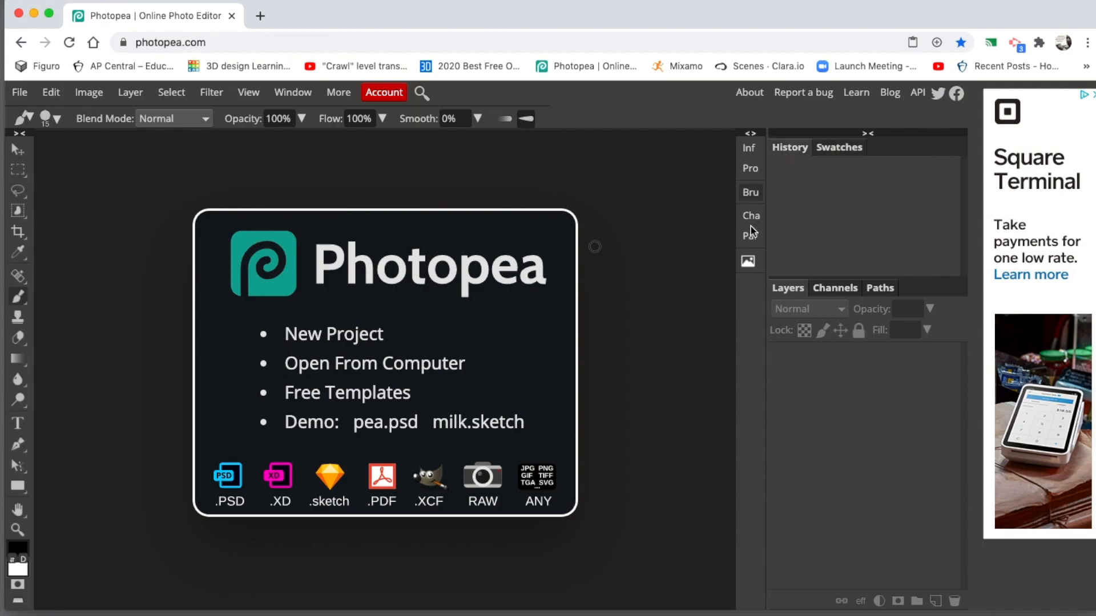
{"action": "left_click", "coordinate": [748, 262]}
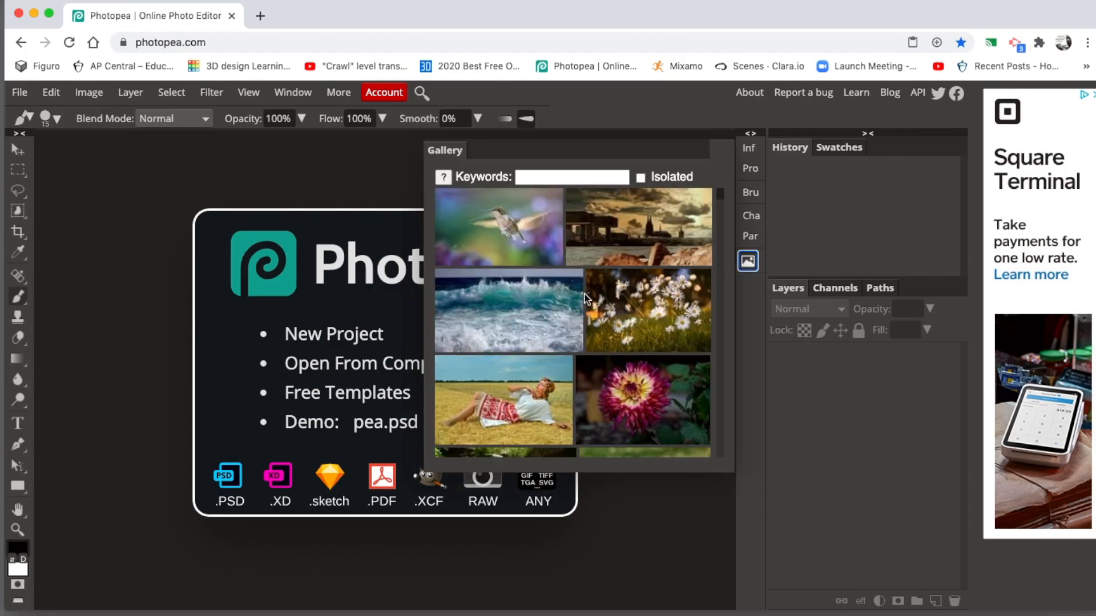
{"action": "left_click", "coordinate": [753, 256]}
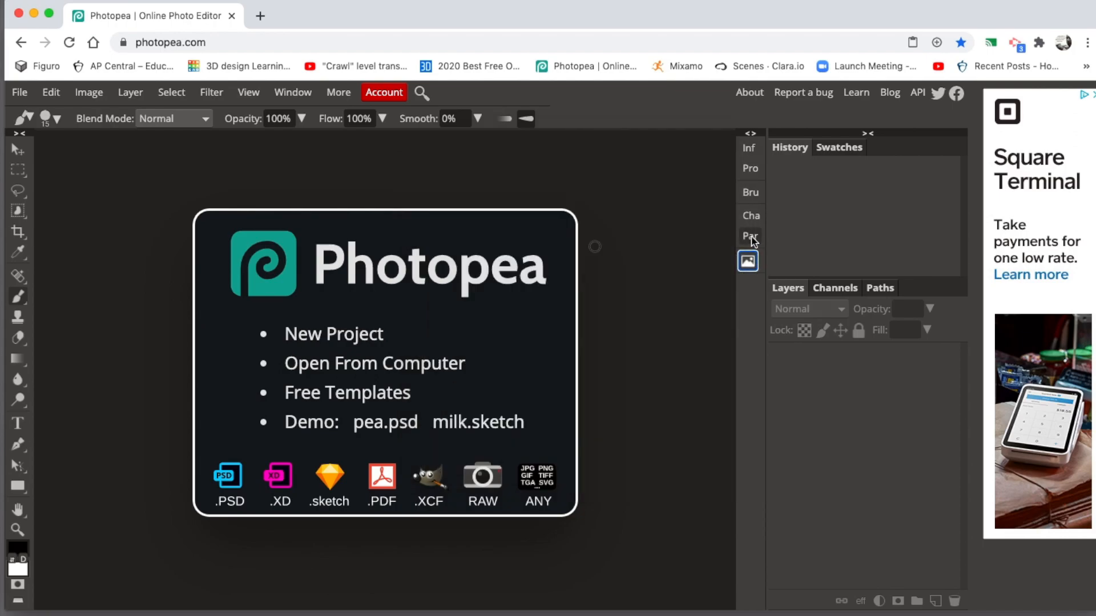
{"action": "left_click", "coordinate": [751, 237]}
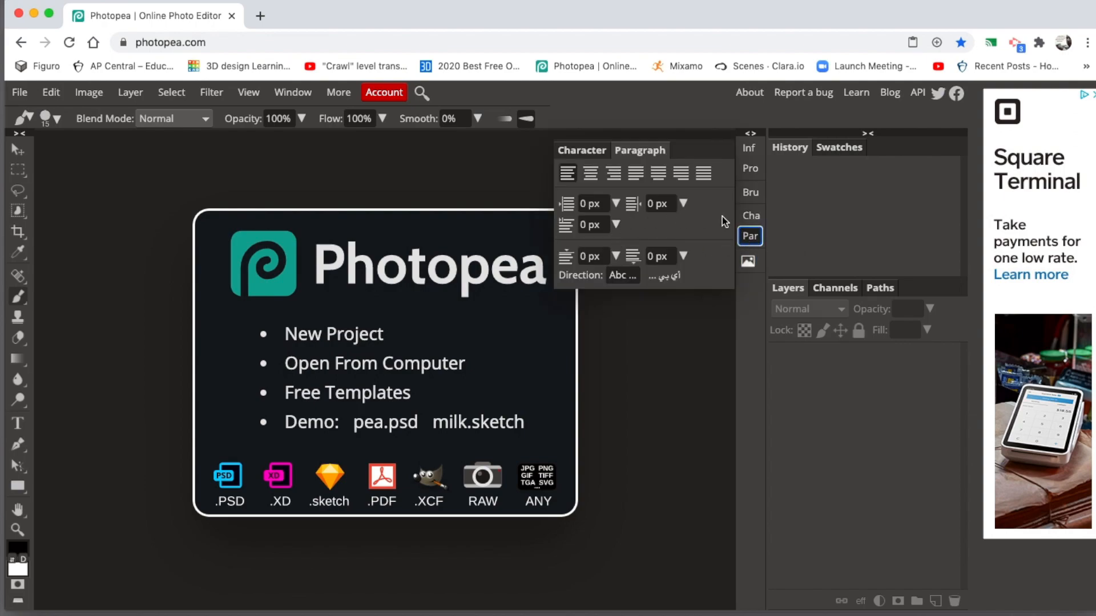
{"action": "left_click", "coordinate": [750, 217]}
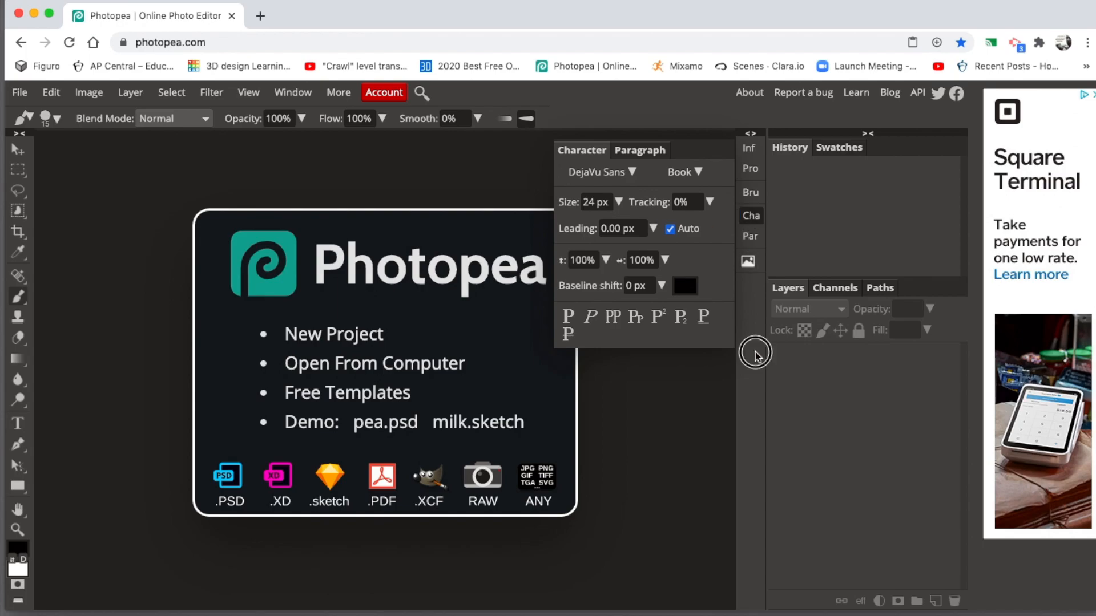
{"action": "left_click", "coordinate": [764, 215]}
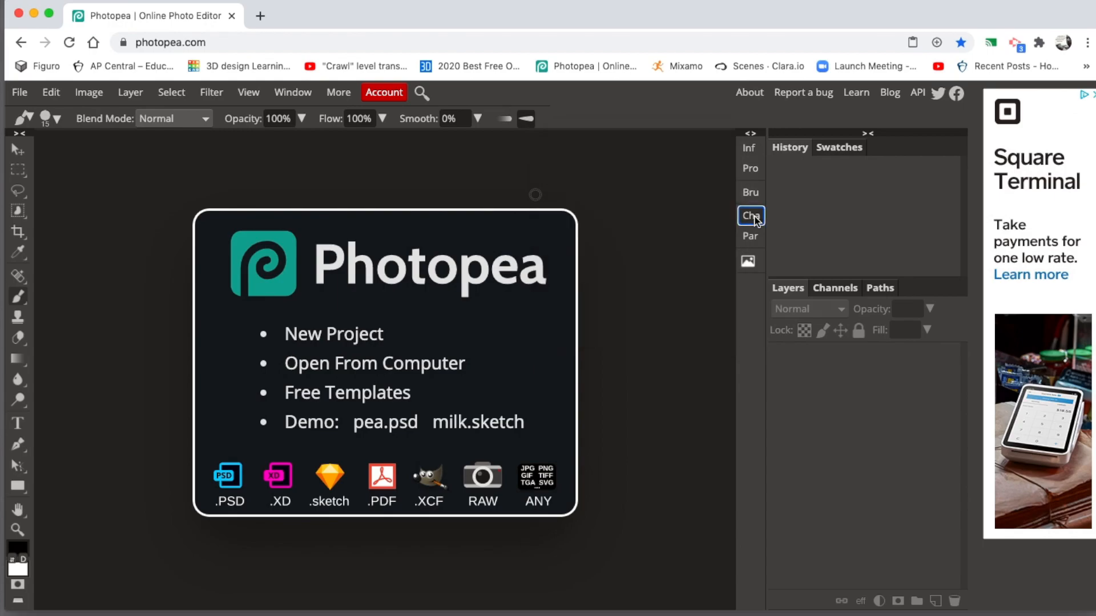
{"action": "left_click", "coordinate": [19, 95]}
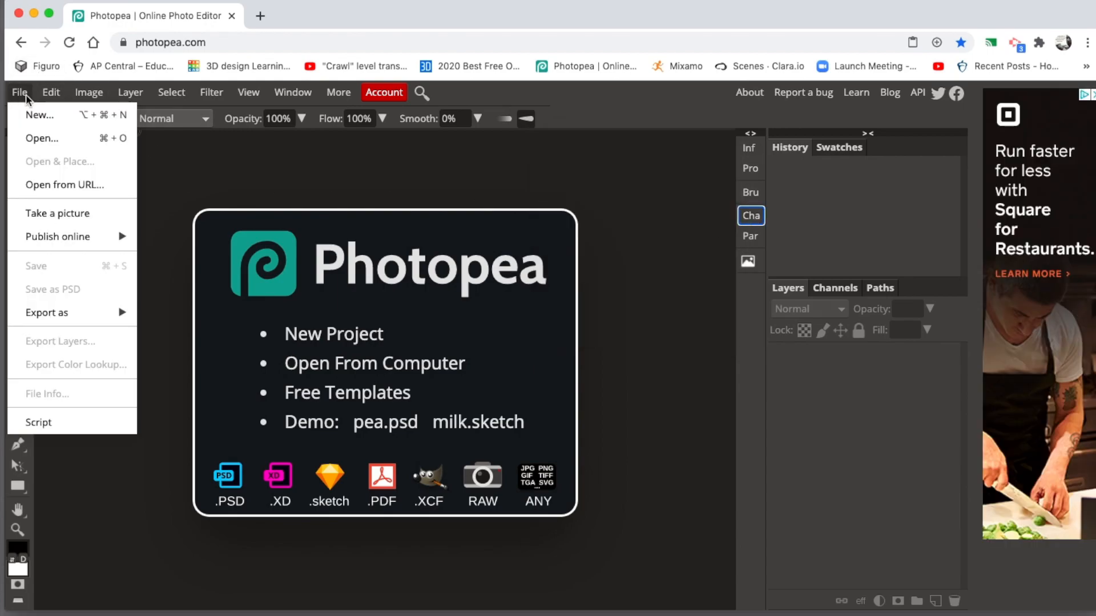
{"action": "mouse_move", "coordinate": [217, 96]}
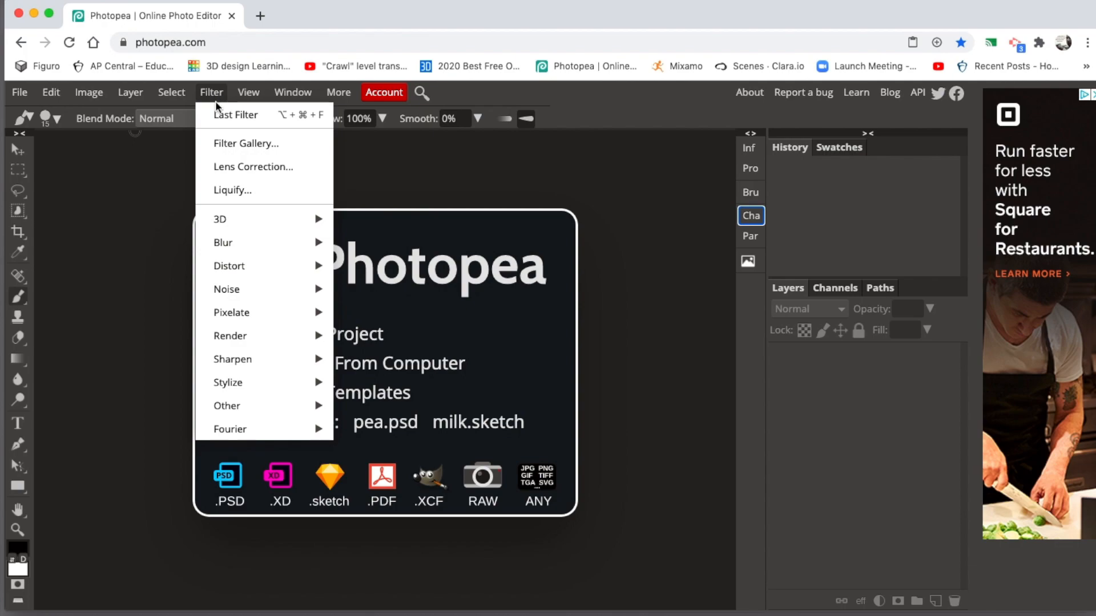
{"action": "left_click", "coordinate": [150, 237]}
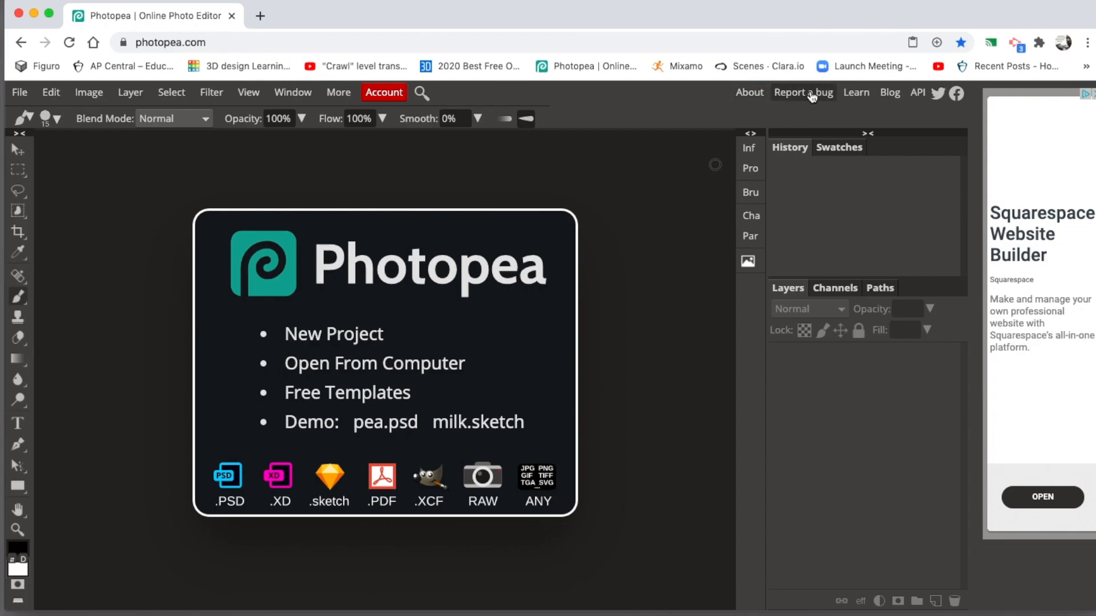
Open the Learn Photopea documentation and look over its Workspace, Layer Editing and Layers topics.
{"action": "left_click", "coordinate": [856, 93]}
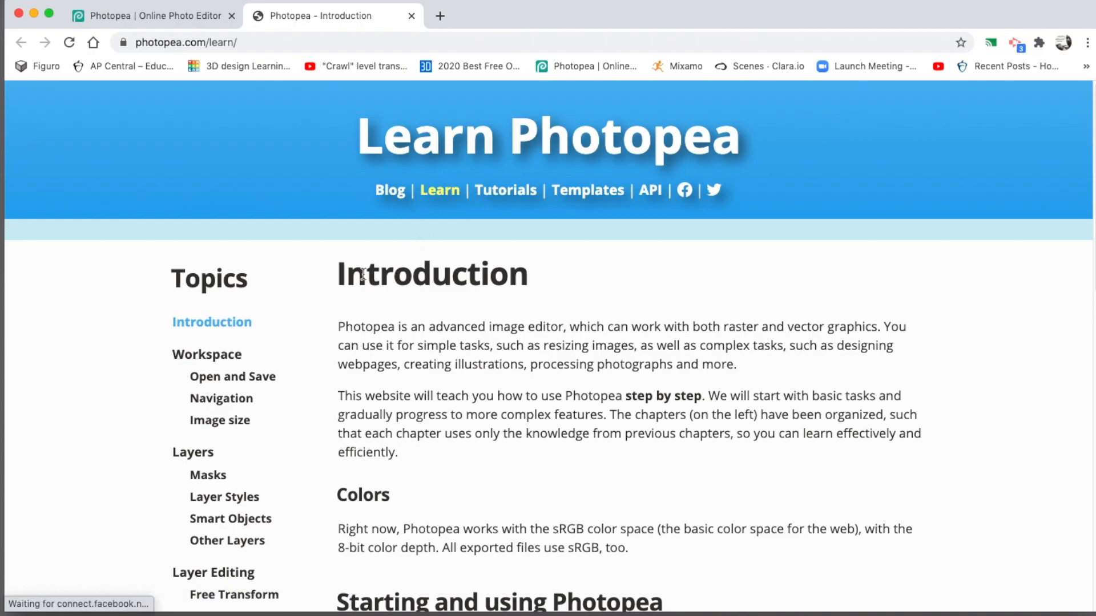
{"action": "scroll", "coordinate": [331, 283], "scroll_direction": "down", "scroll_amount": 1}
{"action": "left_click", "coordinate": [207, 329]}
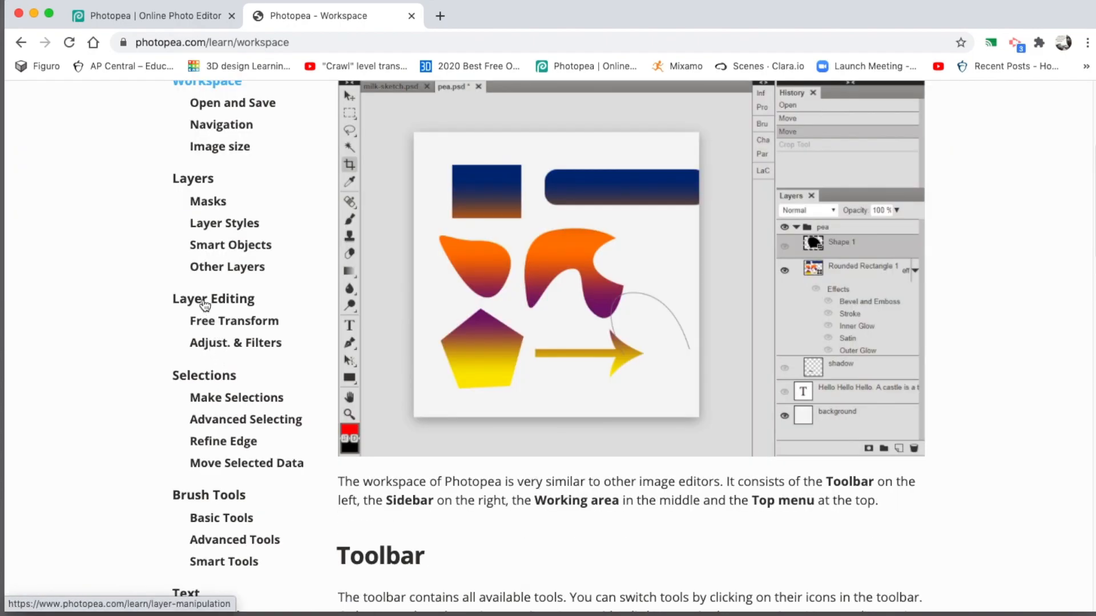
{"action": "left_click", "coordinate": [204, 307]}
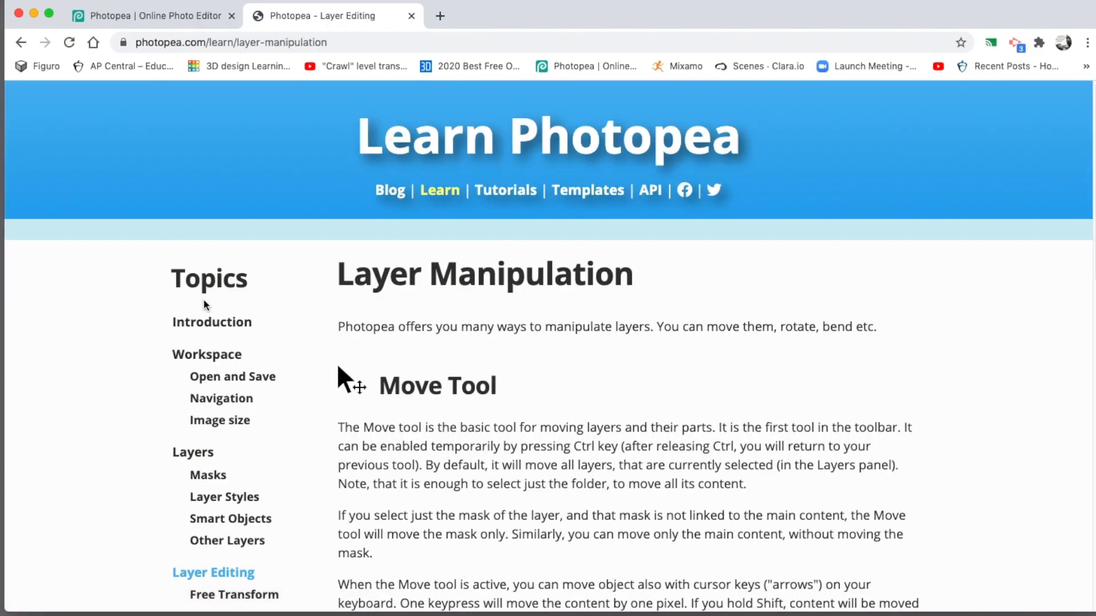
{"action": "scroll", "coordinate": [233, 326], "scroll_direction": "down", "scroll_amount": 4}
{"action": "scroll", "coordinate": [233, 325], "scroll_direction": "down", "scroll_amount": 4}
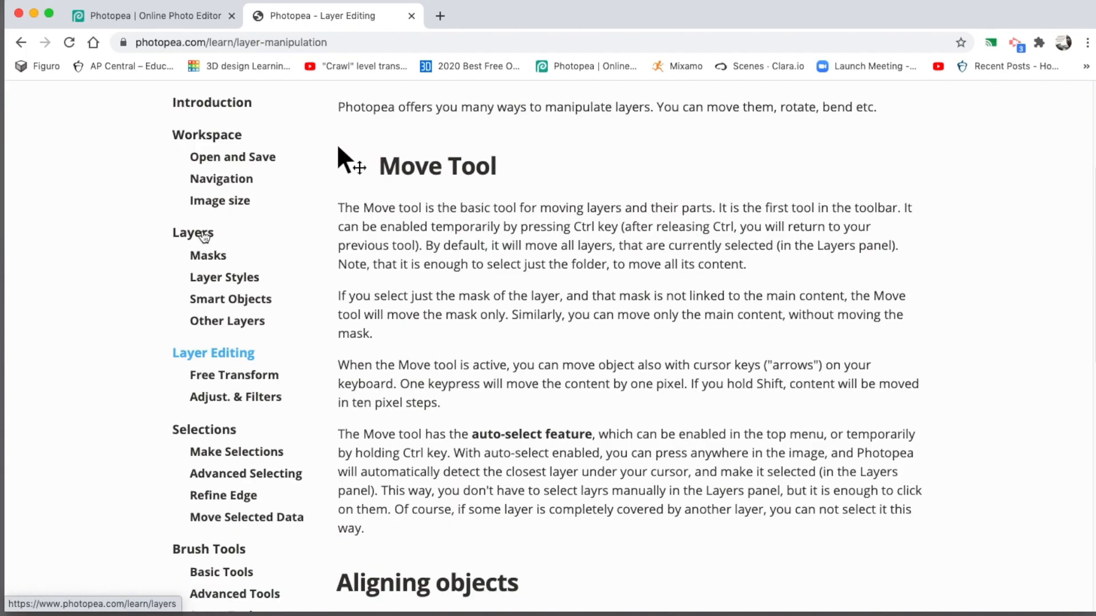
{"action": "left_click", "coordinate": [204, 234]}
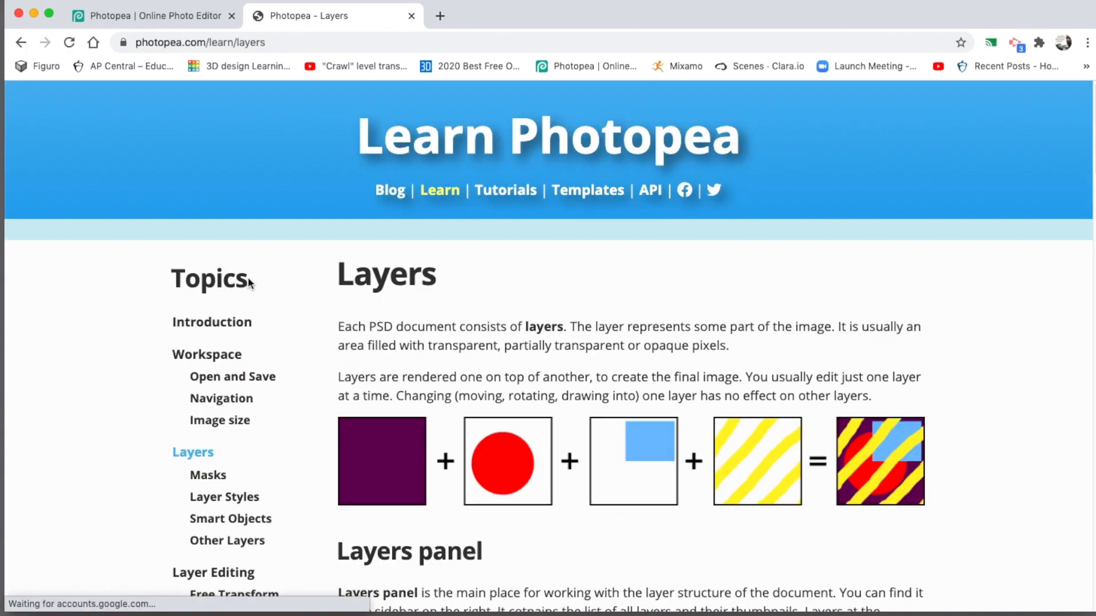
{"action": "scroll", "coordinate": [291, 297], "scroll_direction": "down", "scroll_amount": 5}
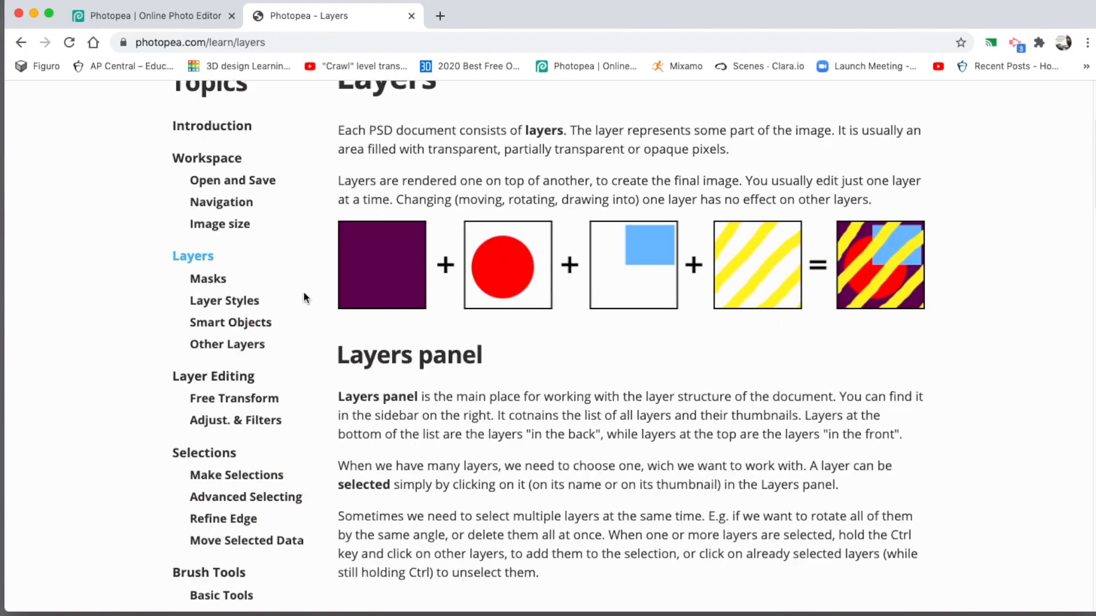
Look through the Photopea Tutorials article "Stitch Images Together Online", and return to the editor by closing the documentation page.
{"action": "scroll", "coordinate": [308, 289], "scroll_direction": "up", "scroll_amount": 5}
{"action": "left_click", "coordinate": [496, 194]}
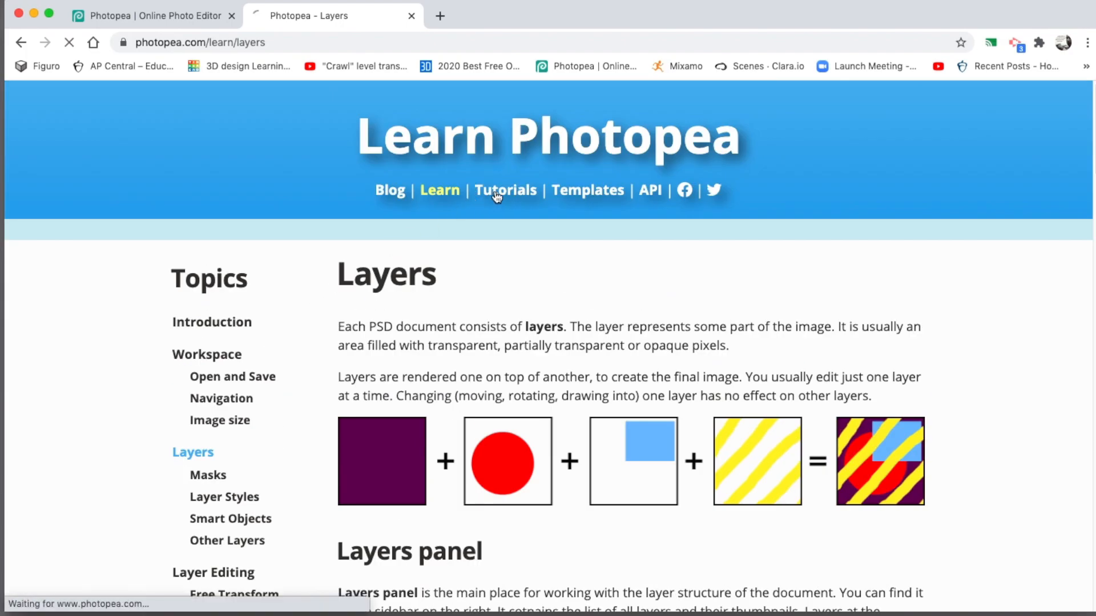
{"action": "scroll", "coordinate": [285, 339], "scroll_direction": "down", "scroll_amount": 4}
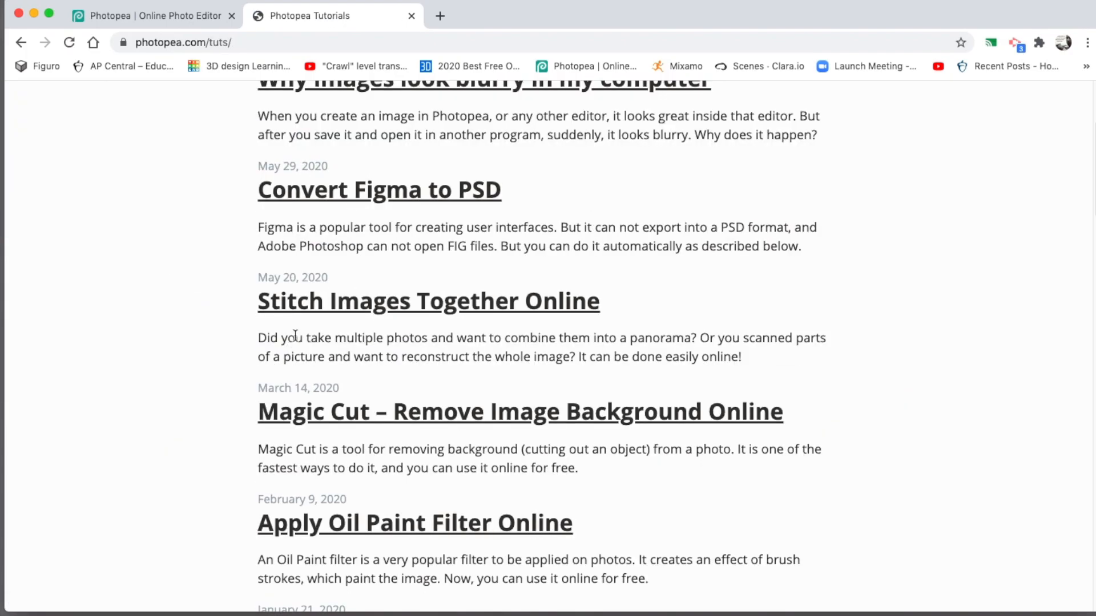
{"action": "left_click", "coordinate": [320, 313]}
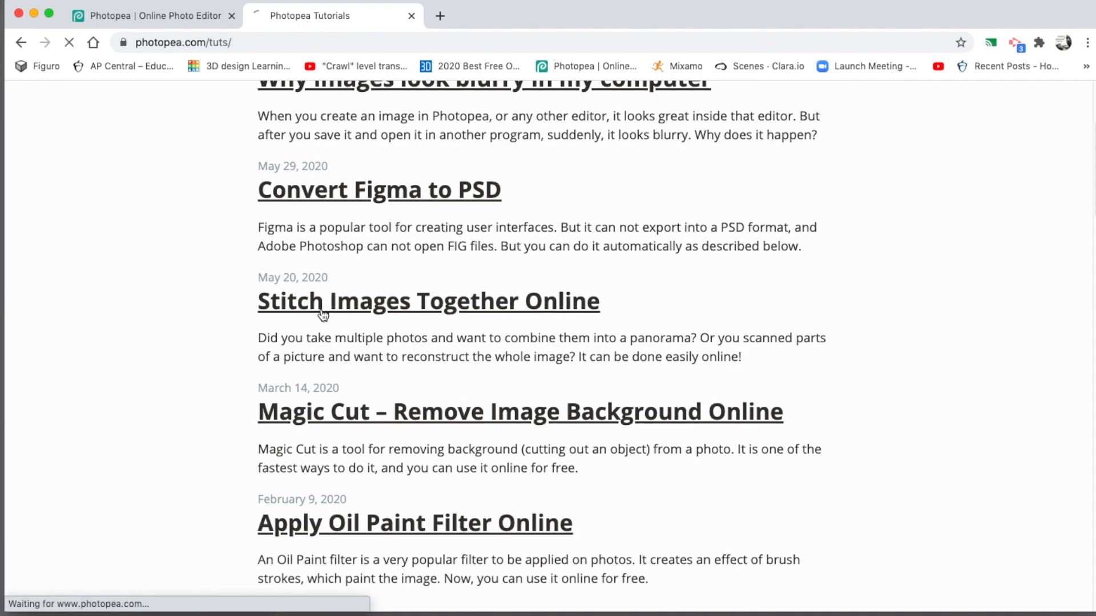
{"action": "scroll", "coordinate": [280, 375], "scroll_direction": "down", "scroll_amount": 4}
{"action": "scroll", "coordinate": [280, 375], "scroll_direction": "down", "scroll_amount": 5}
{"action": "scroll", "coordinate": [292, 423], "scroll_direction": "down", "scroll_amount": 5}
{"action": "scroll", "coordinate": [295, 406], "scroll_direction": "up", "scroll_amount": 13}
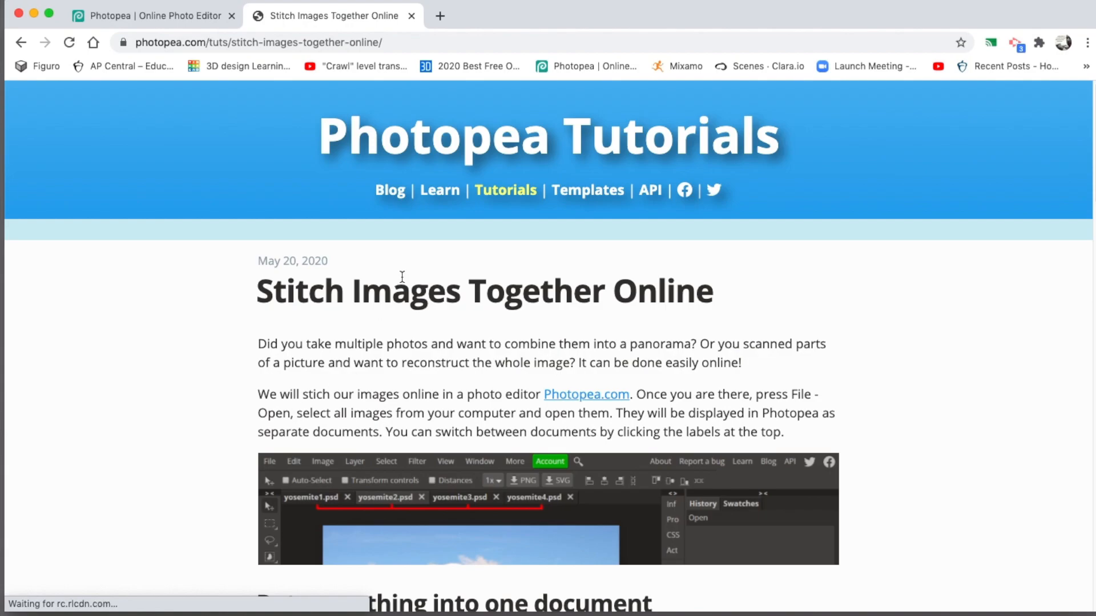
{"action": "left_click", "coordinate": [411, 16]}
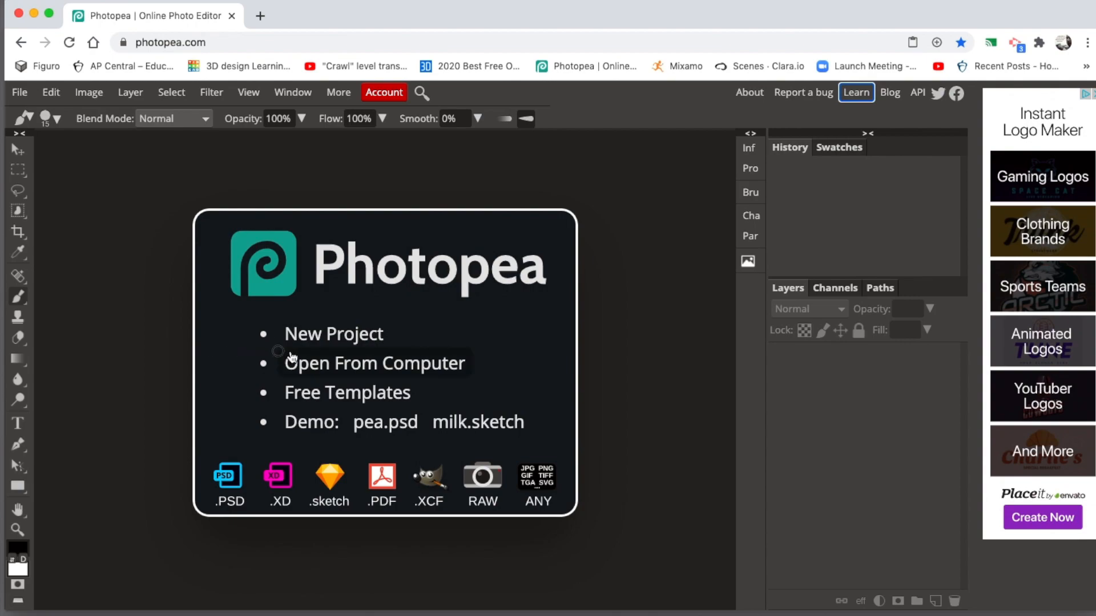
Open the New Project dialog, move it higher in the workspace and put the project name into editing.
{"action": "left_click", "coordinate": [20, 94]}
{"action": "left_click", "coordinate": [320, 338]}
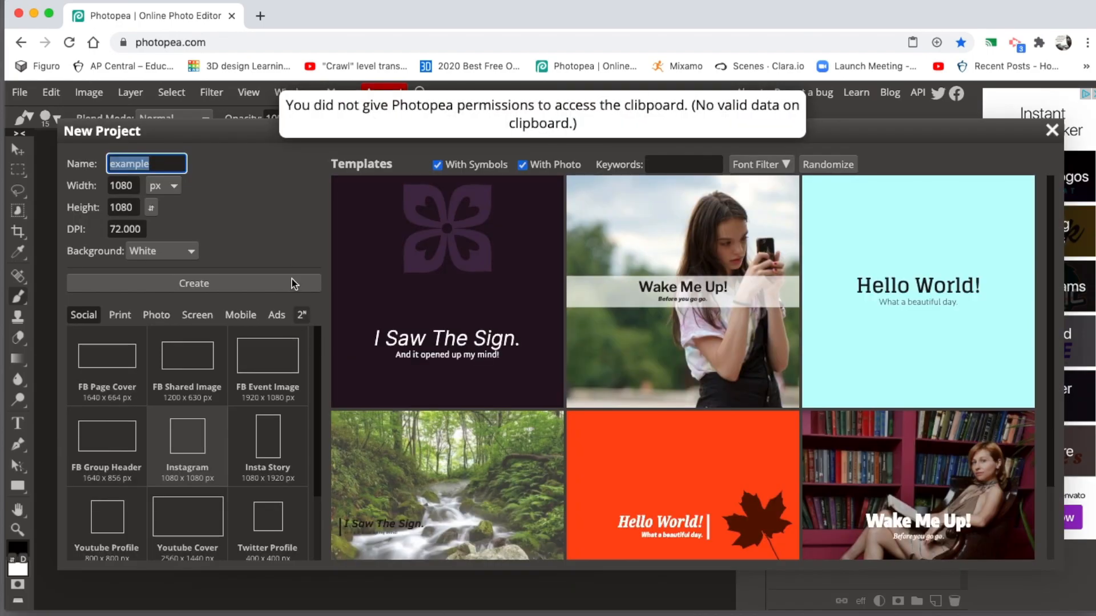
{"action": "left_click_drag", "start_coordinate": [260, 136], "coordinate": [241, 115]}
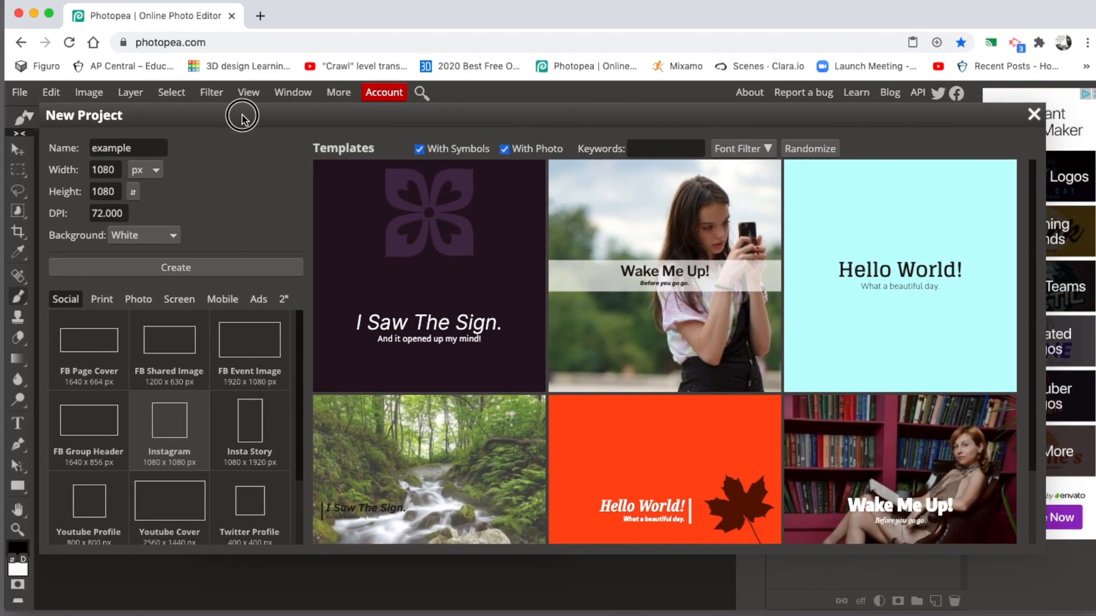
{"action": "double_click", "coordinate": [140, 144]}
{"action": "left_click", "coordinate": [139, 144]}
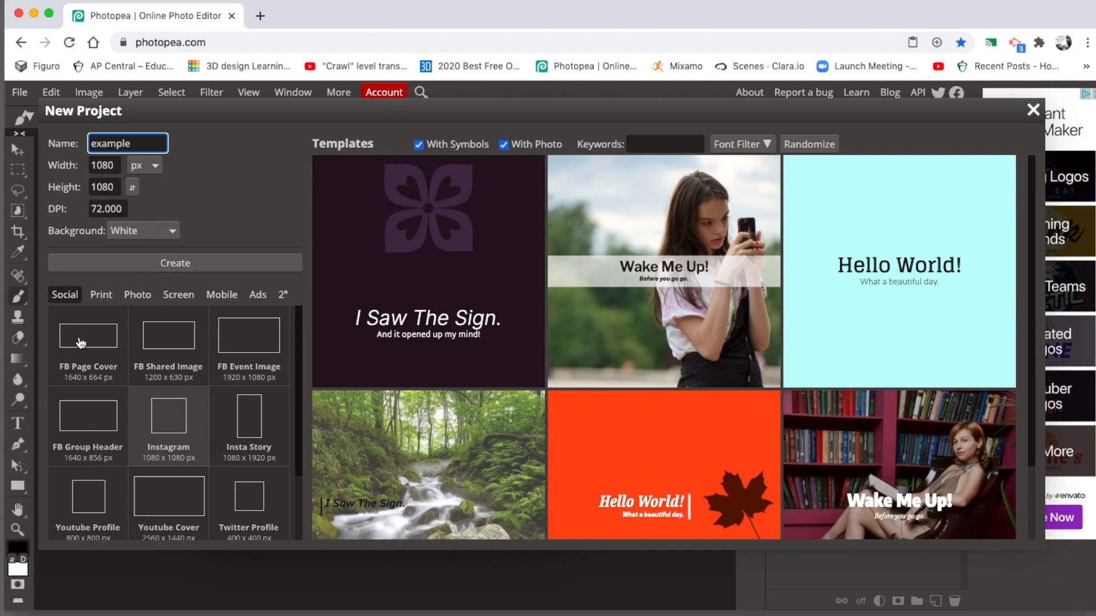
Examine the new project's size presets for print, photo, screen, social and mobile formats.
{"action": "left_click", "coordinate": [104, 298]}
{"action": "left_click", "coordinate": [138, 298]}
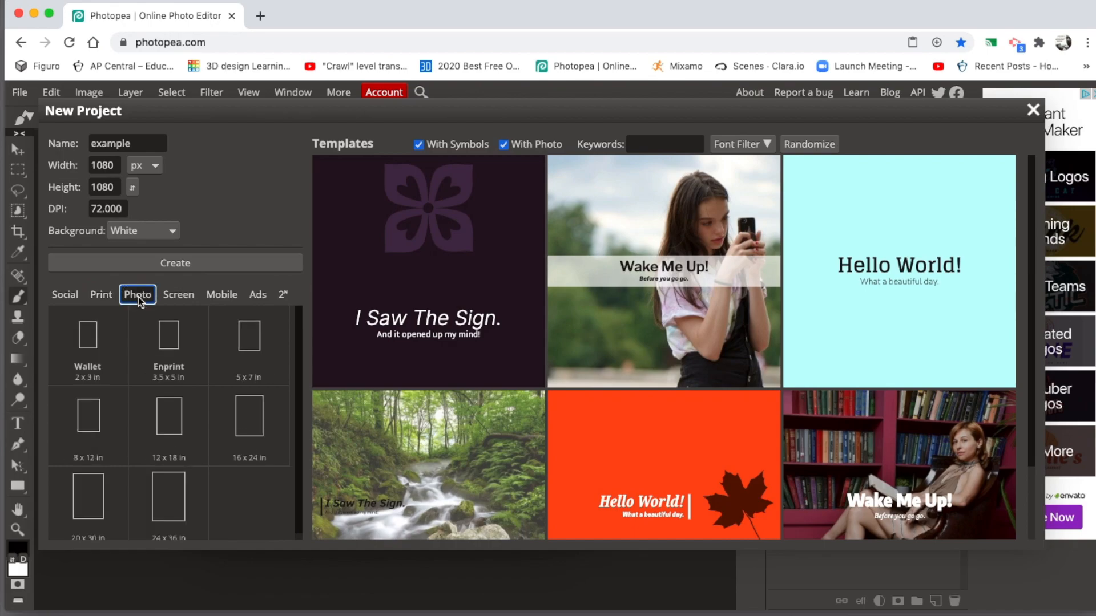
{"action": "left_click", "coordinate": [173, 296]}
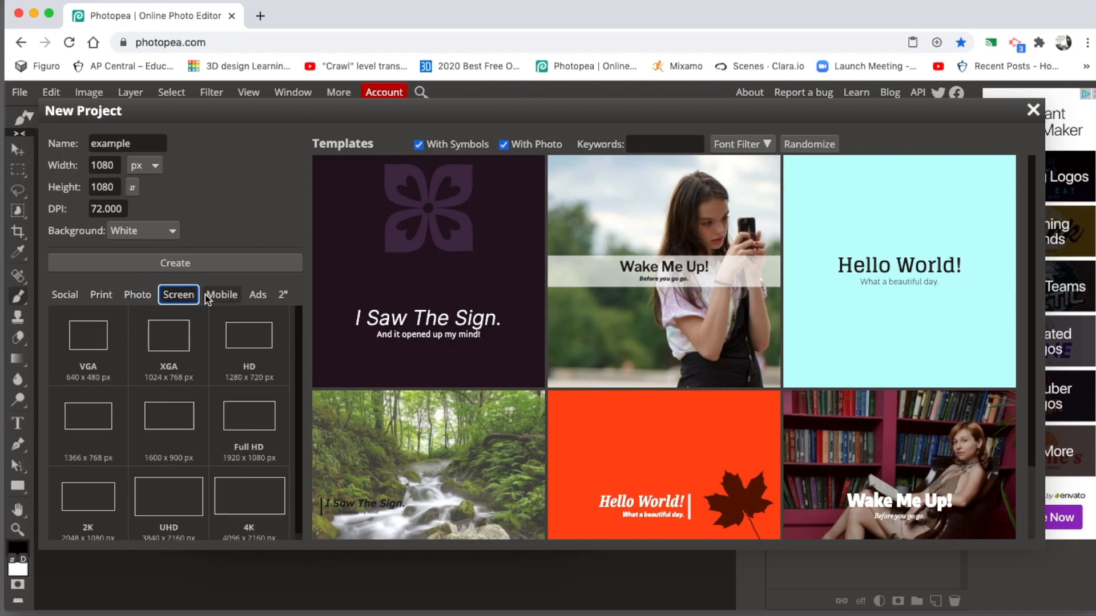
{"action": "left_click", "coordinate": [78, 295]}
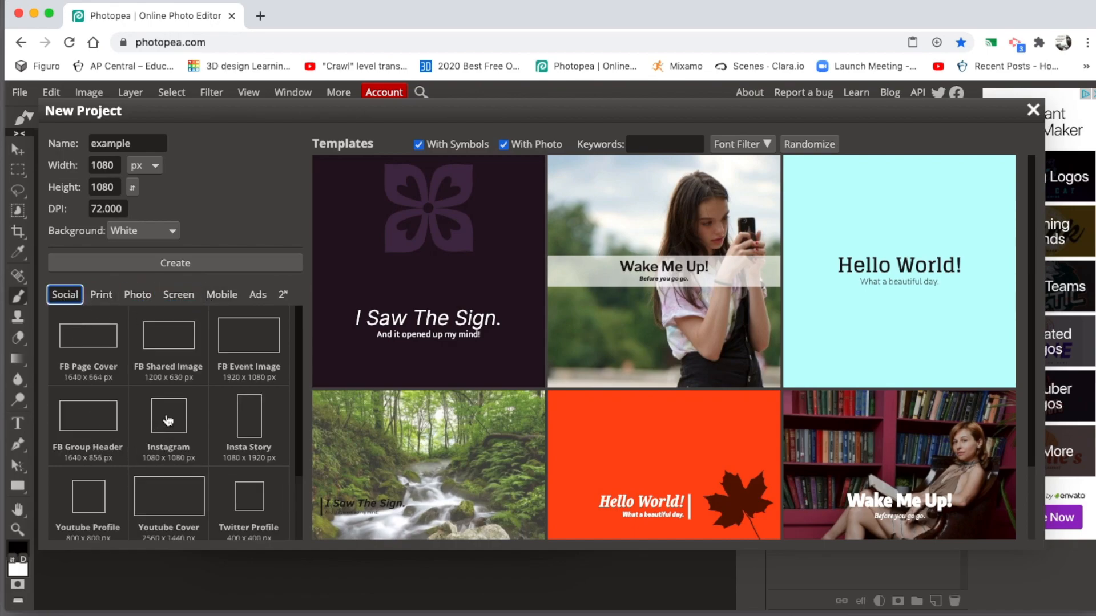
{"action": "left_click", "coordinate": [106, 294]}
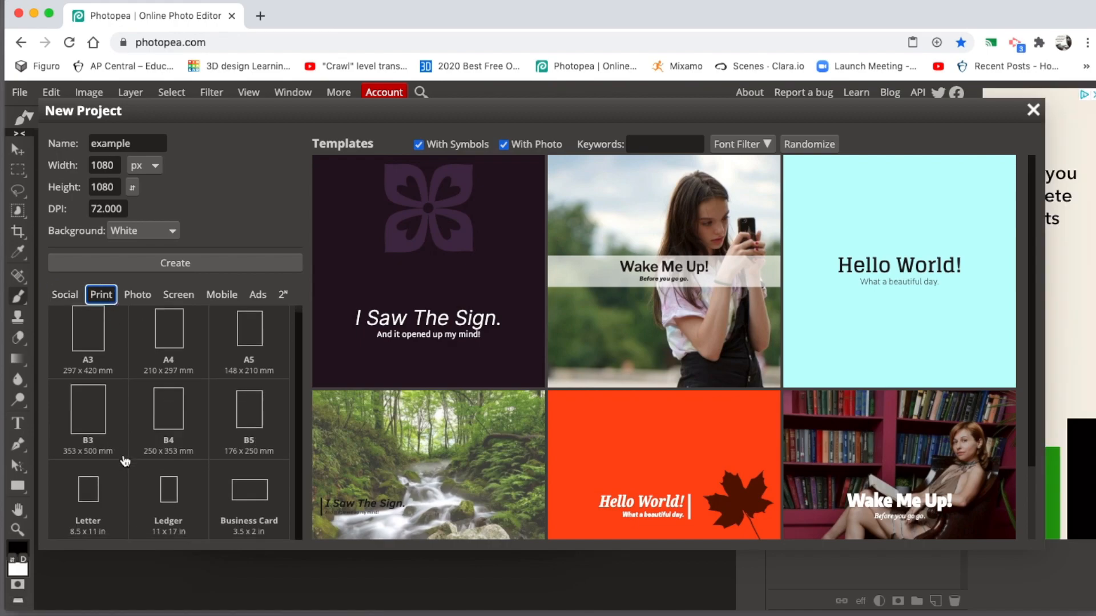
{"action": "scroll", "coordinate": [125, 455], "scroll_direction": "down", "scroll_amount": 1}
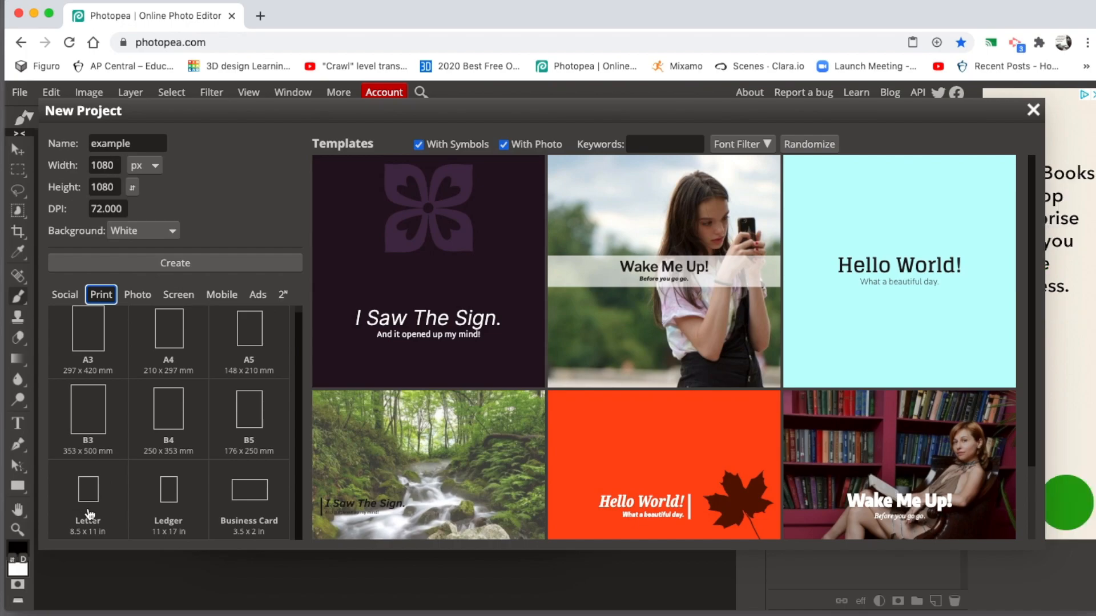
{"action": "left_click", "coordinate": [136, 296]}
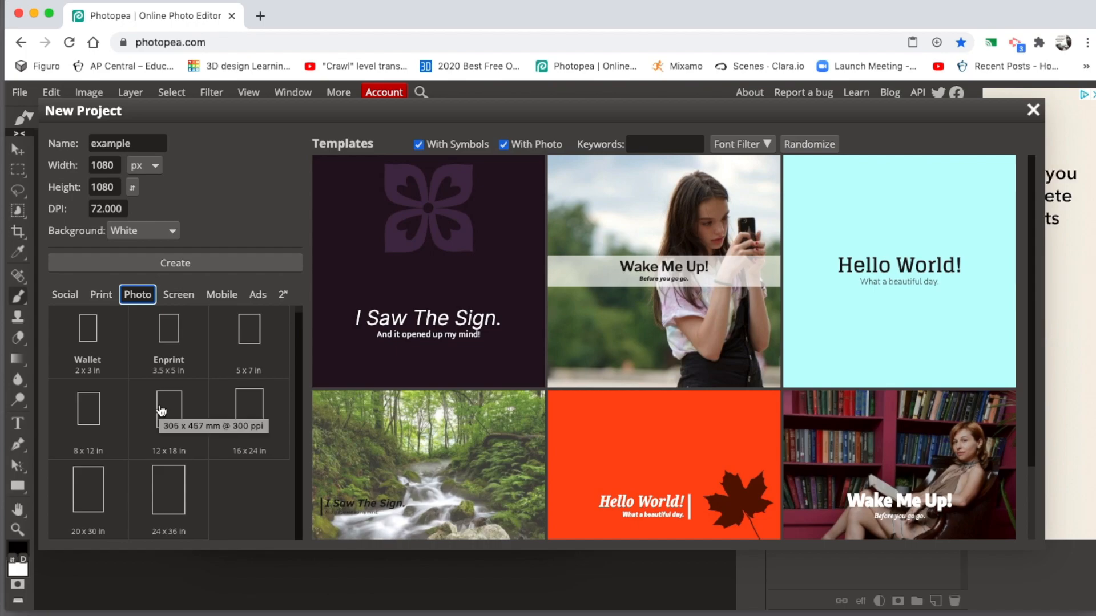
{"action": "left_click", "coordinate": [178, 295]}
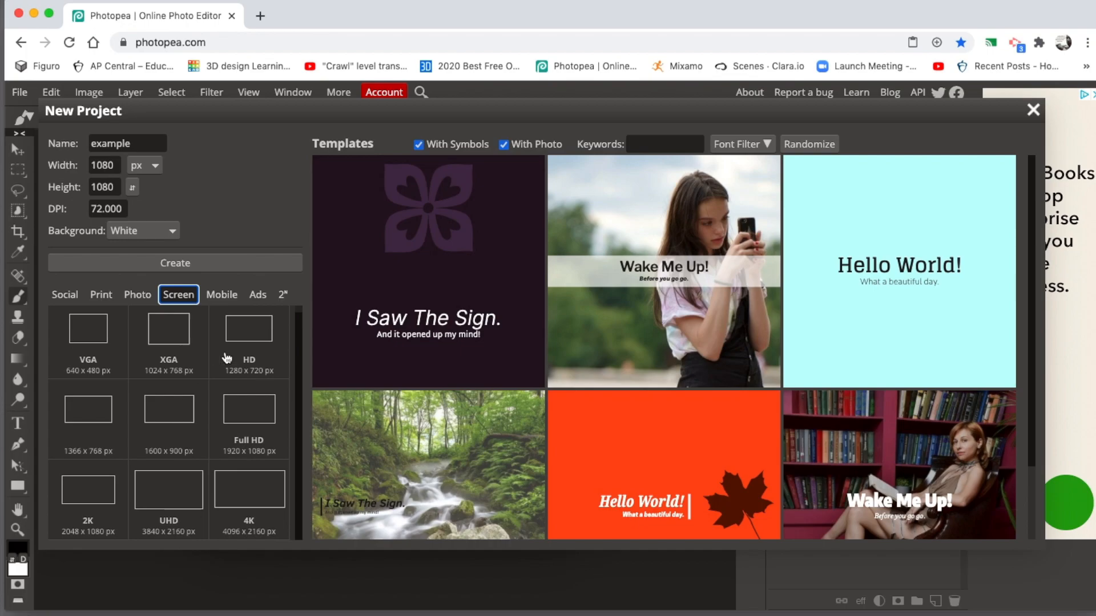
{"action": "left_click", "coordinate": [222, 295]}
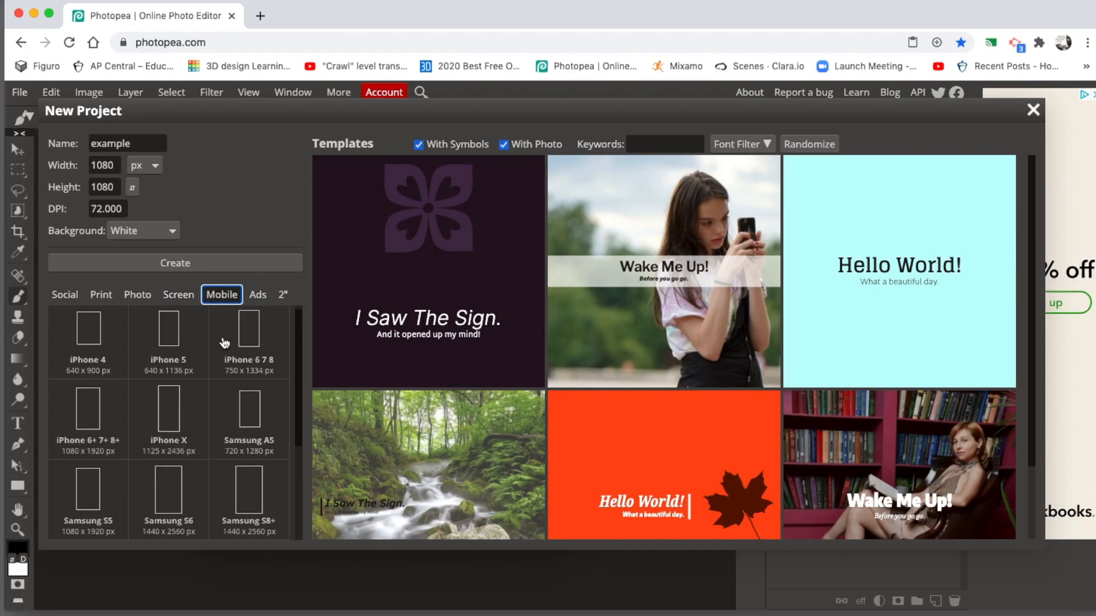
Look over the Ads and power-of-two size presets, and return to the Print presets.
{"action": "left_click", "coordinate": [256, 295]}
{"action": "left_click", "coordinate": [277, 297]}
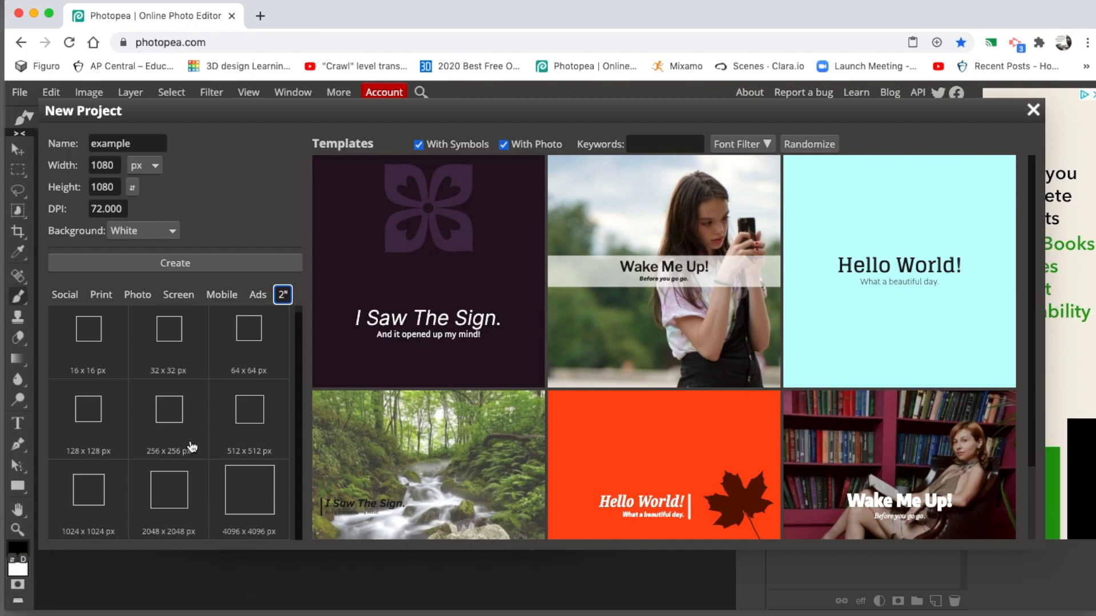
{"action": "left_click", "coordinate": [102, 298]}
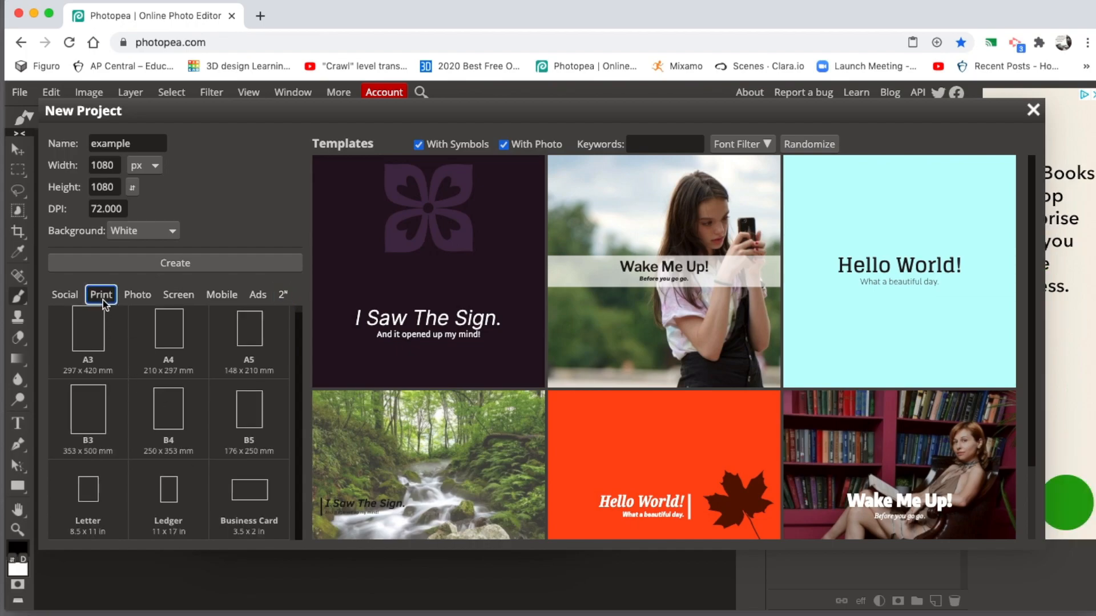
{"action": "left_click_drag", "start_coordinate": [236, 113], "coordinate": [229, 109]}
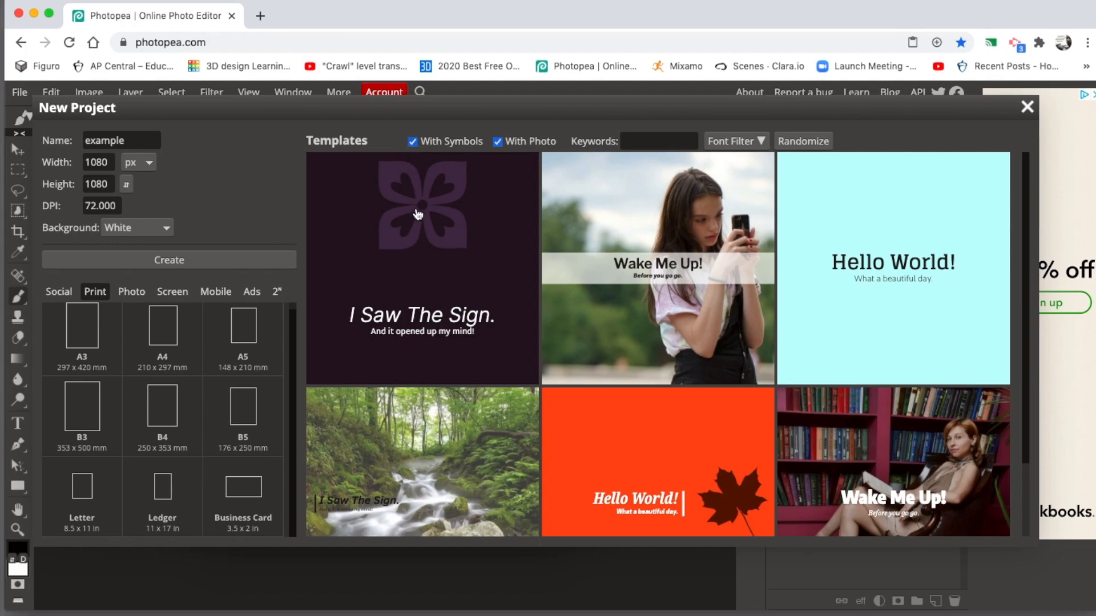
Compare the template suggestions with symbols and photos switched on and off, and keep only those with photos.
{"action": "left_click", "coordinate": [412, 142]}
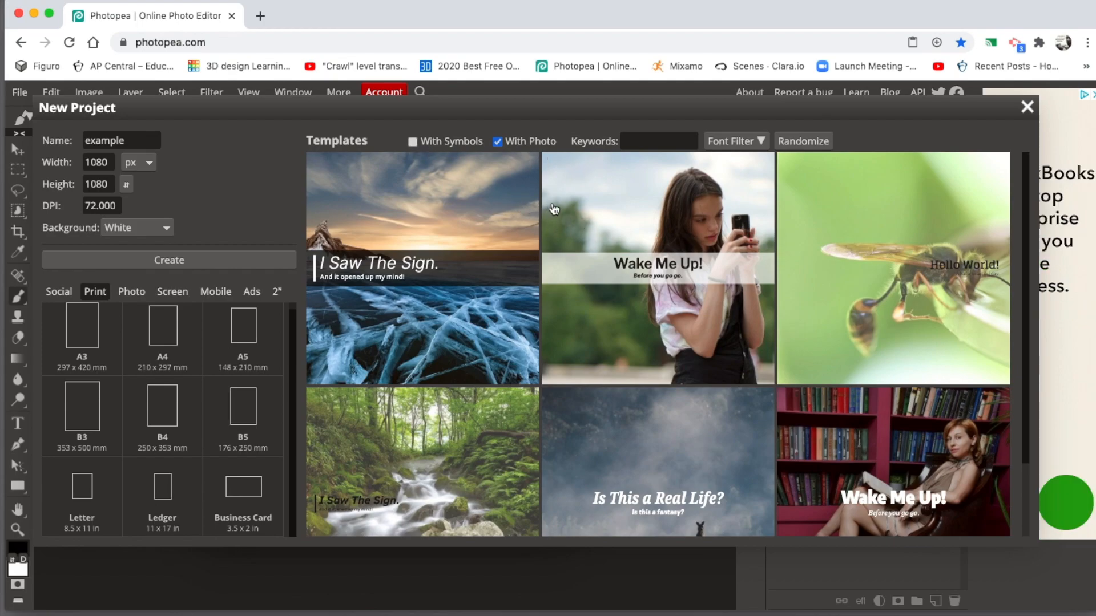
{"action": "left_click", "coordinate": [413, 142]}
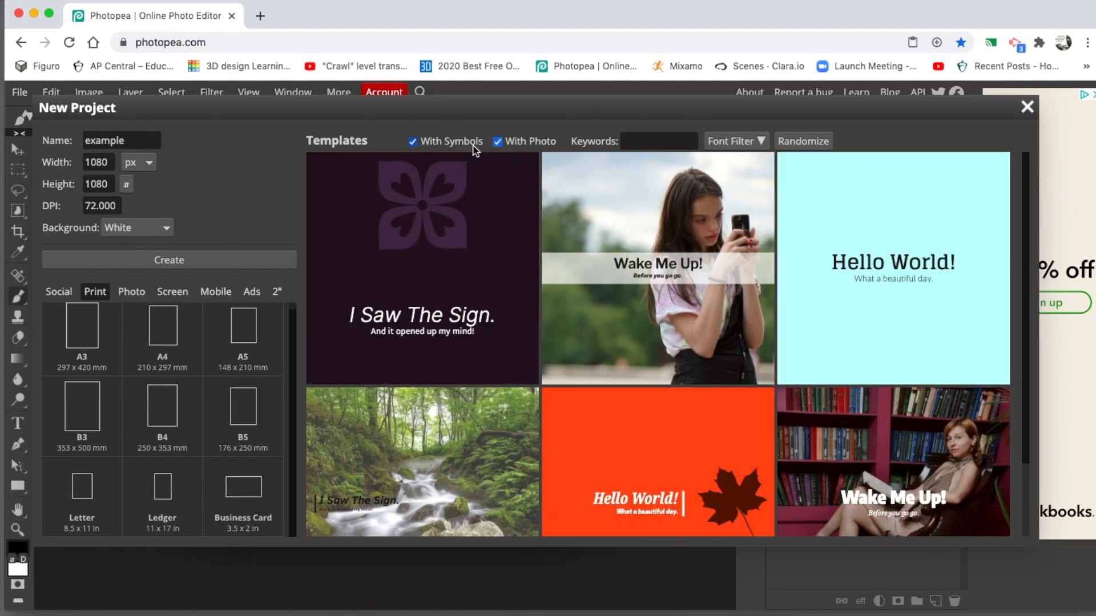
{"action": "left_click", "coordinate": [497, 142]}
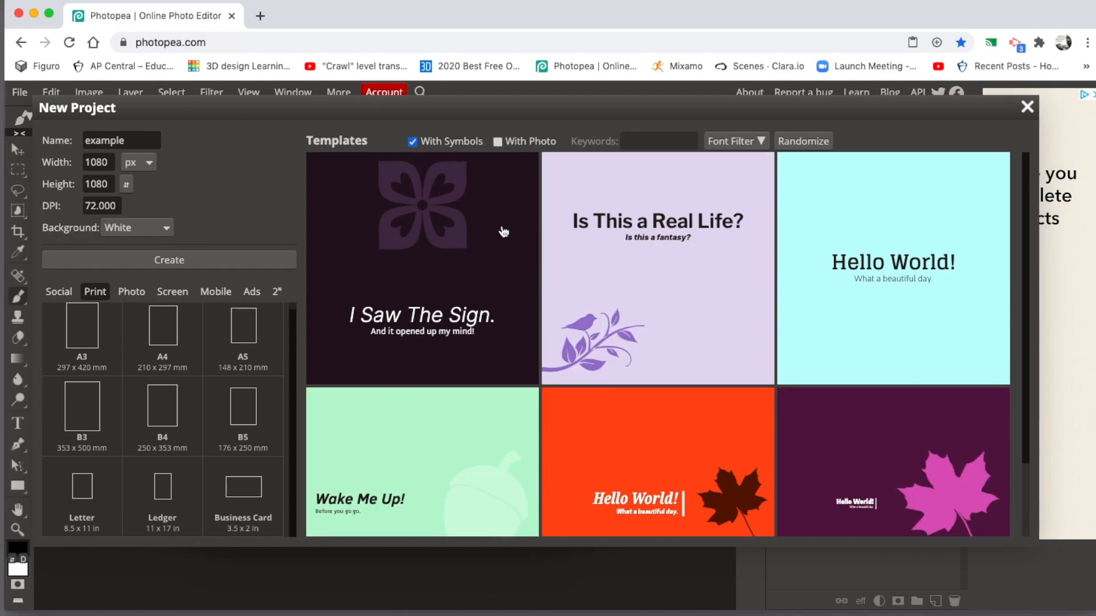
{"action": "left_click", "coordinate": [414, 144]}
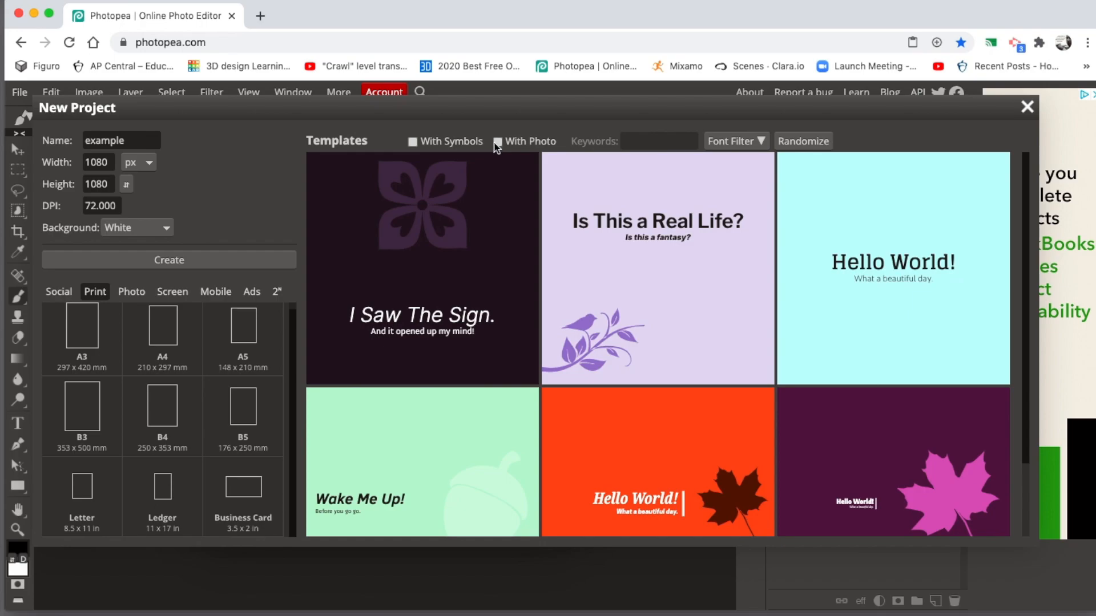
{"action": "left_click", "coordinate": [496, 143]}
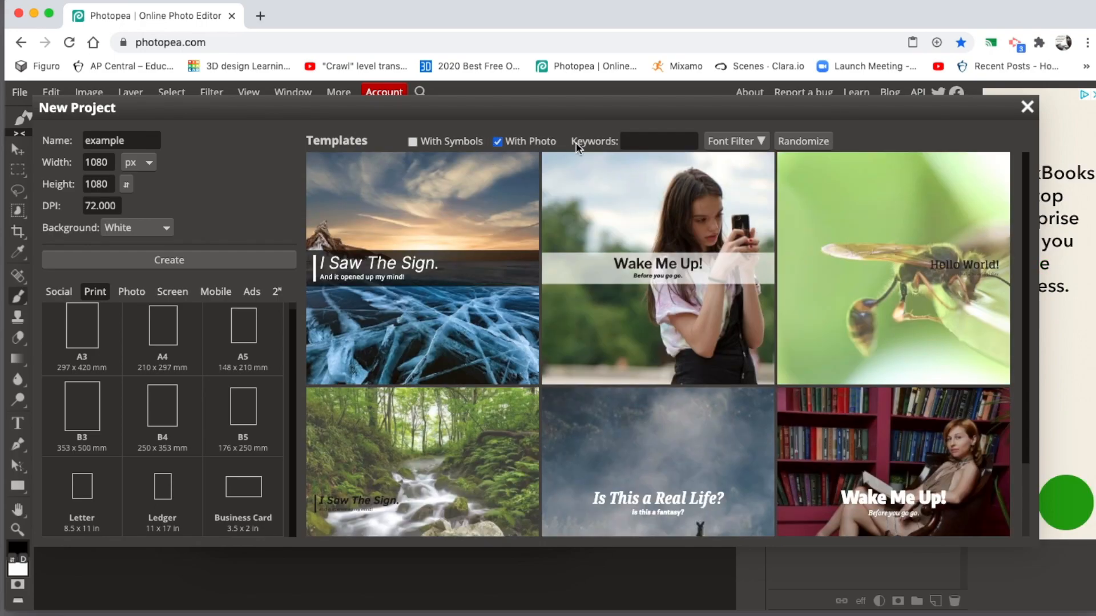
Filter the templates by the keyword "painting" and open the "Is This a Real Life?" template with the makeup brushes photo.
{"action": "left_click", "coordinate": [633, 141]}
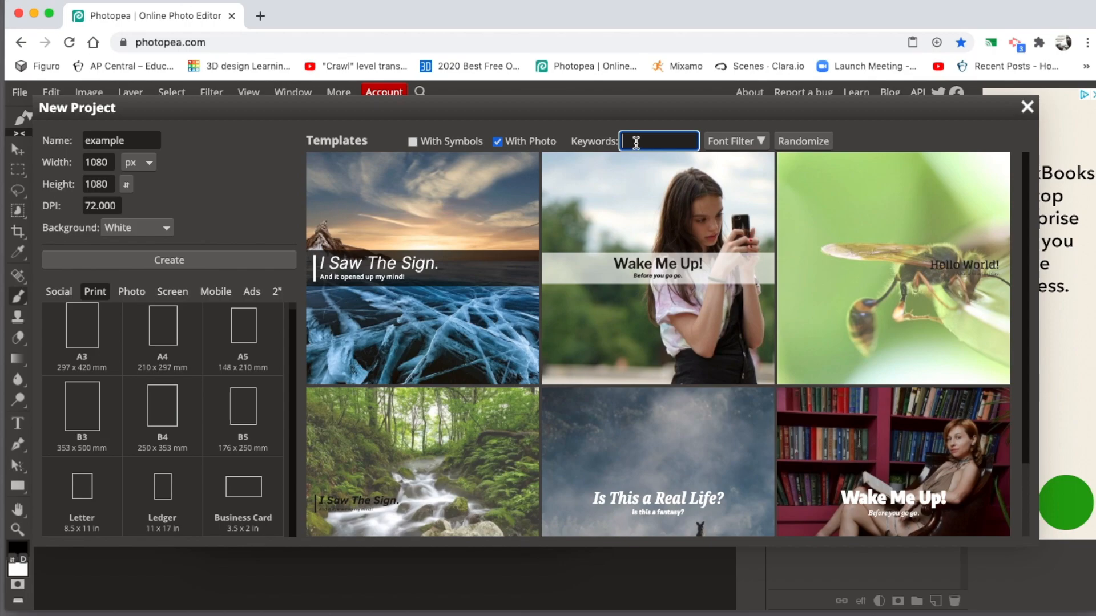
{"action": "type", "text": "painting"}
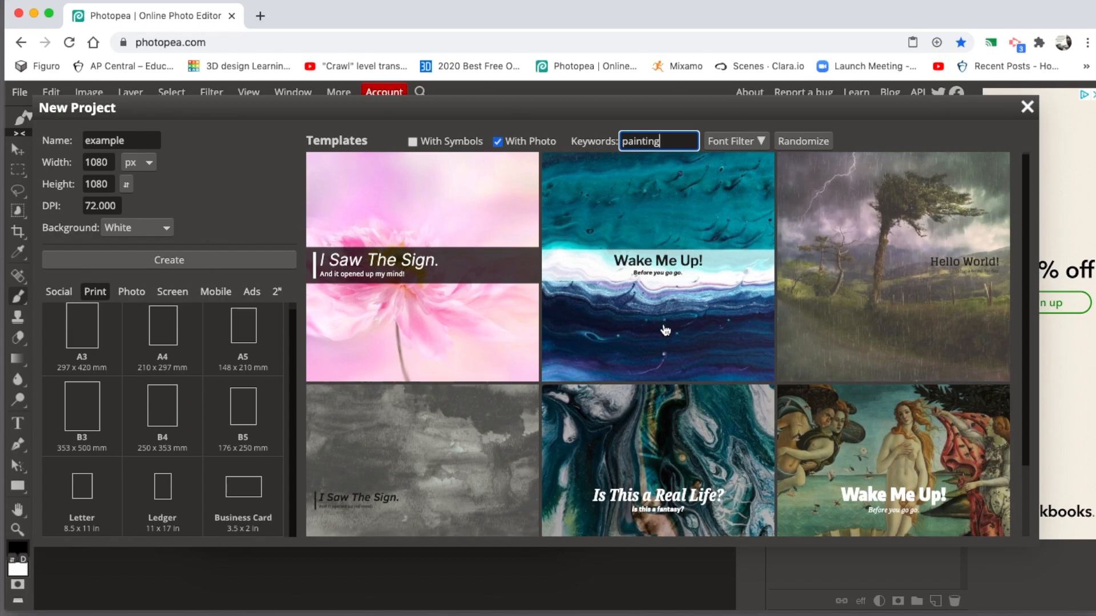
{"action": "scroll", "coordinate": [662, 328], "scroll_direction": "down", "scroll_amount": 2}
{"action": "scroll", "coordinate": [665, 330], "scroll_direction": "down", "scroll_amount": 9}
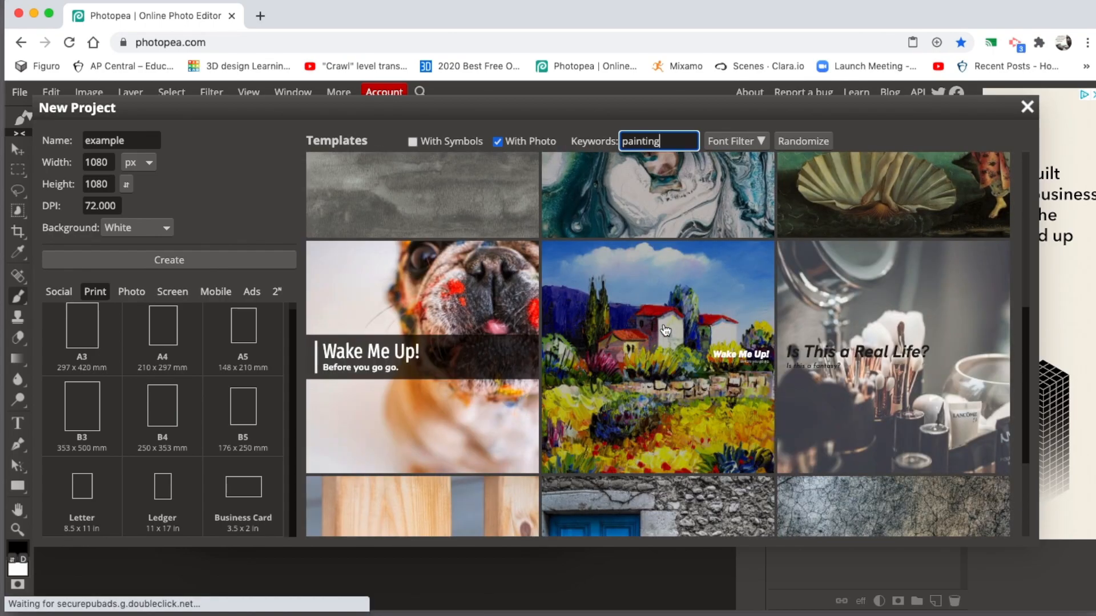
{"action": "scroll", "coordinate": [665, 331], "scroll_direction": "down", "scroll_amount": 7}
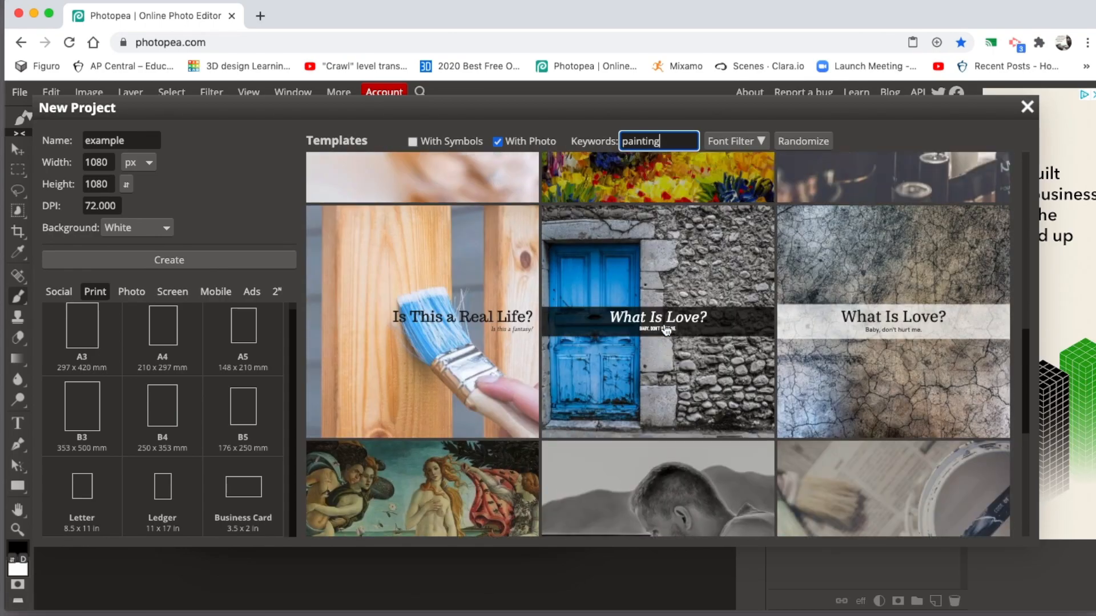
{"action": "scroll", "coordinate": [698, 306], "scroll_direction": "up", "scroll_amount": 3}
{"action": "left_click", "coordinate": [798, 255]}
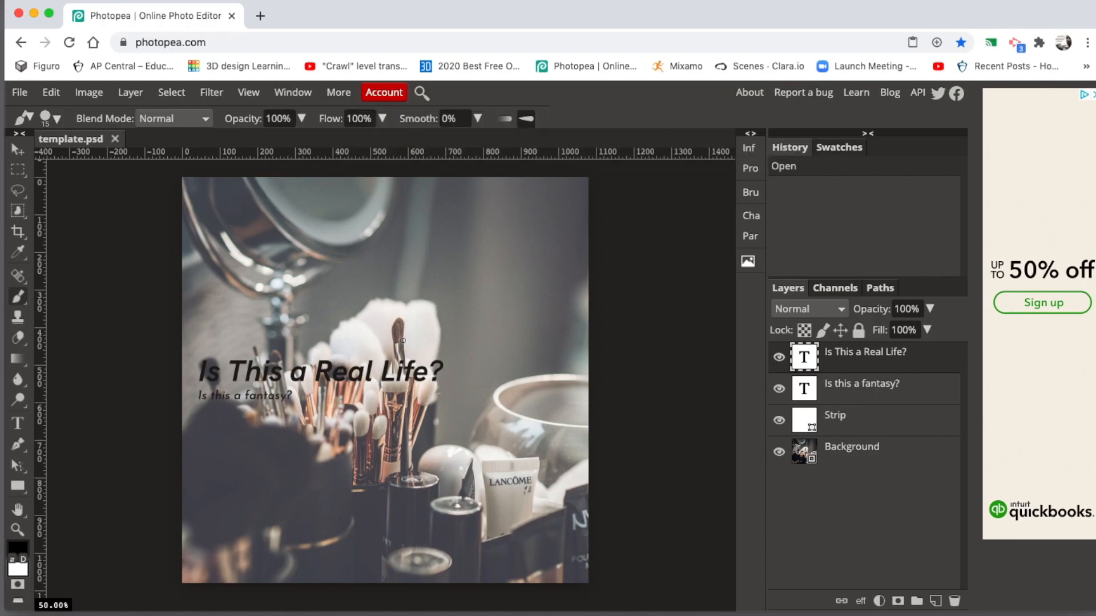
Examine what the Background, Strip and two text layers each contribute by hiding and showing them one at a time.
{"action": "left_click", "coordinate": [851, 454]}
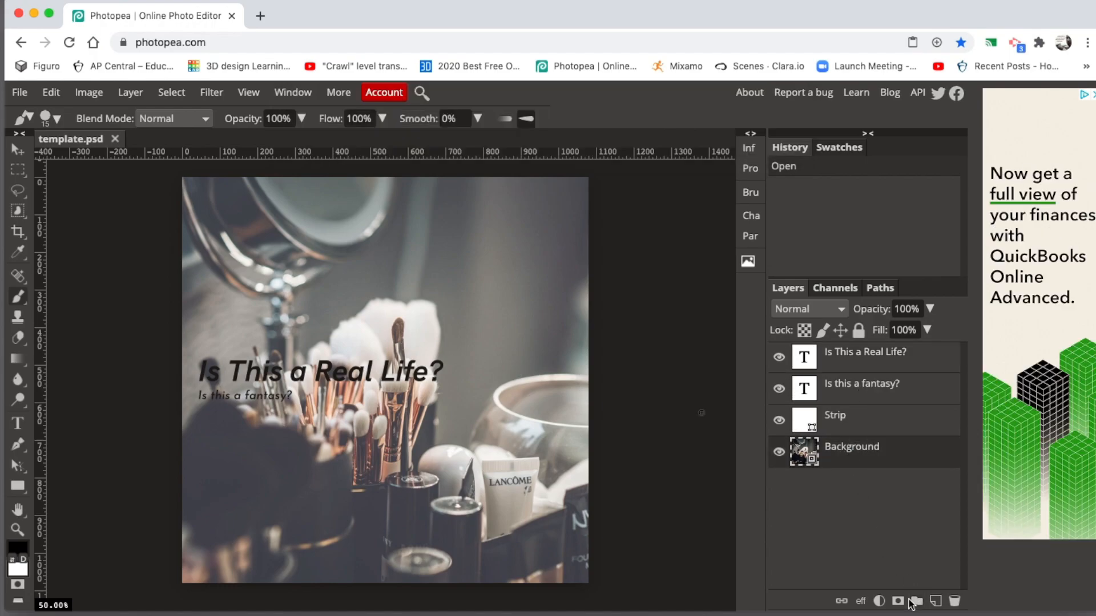
{"action": "left_click", "coordinate": [779, 454]}
{"action": "left_click", "coordinate": [779, 454]}
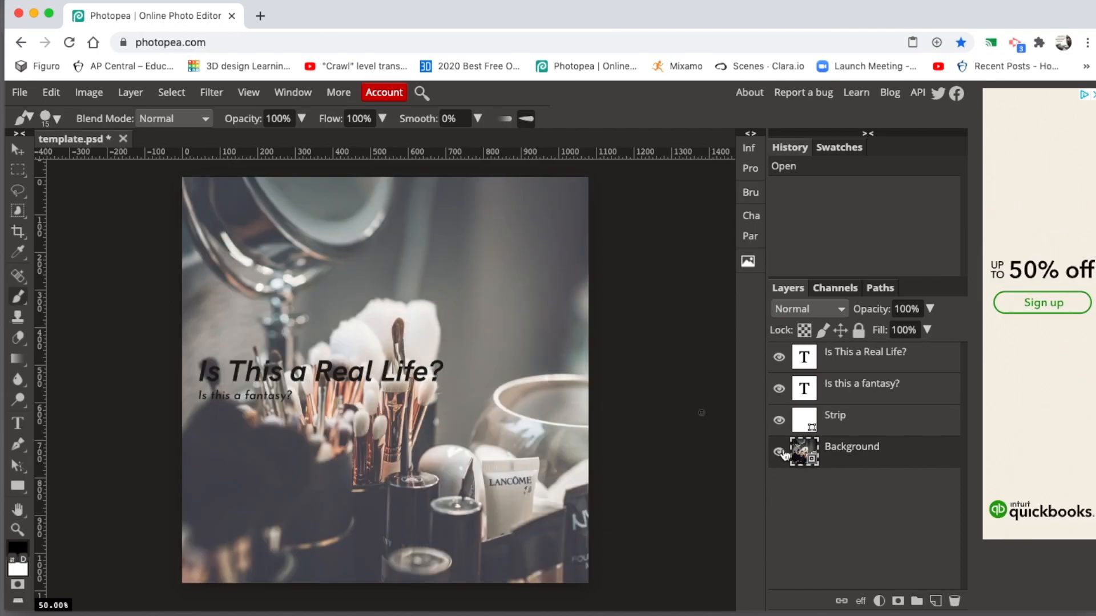
{"action": "left_click", "coordinate": [780, 422]}
{"action": "left_click", "coordinate": [780, 422]}
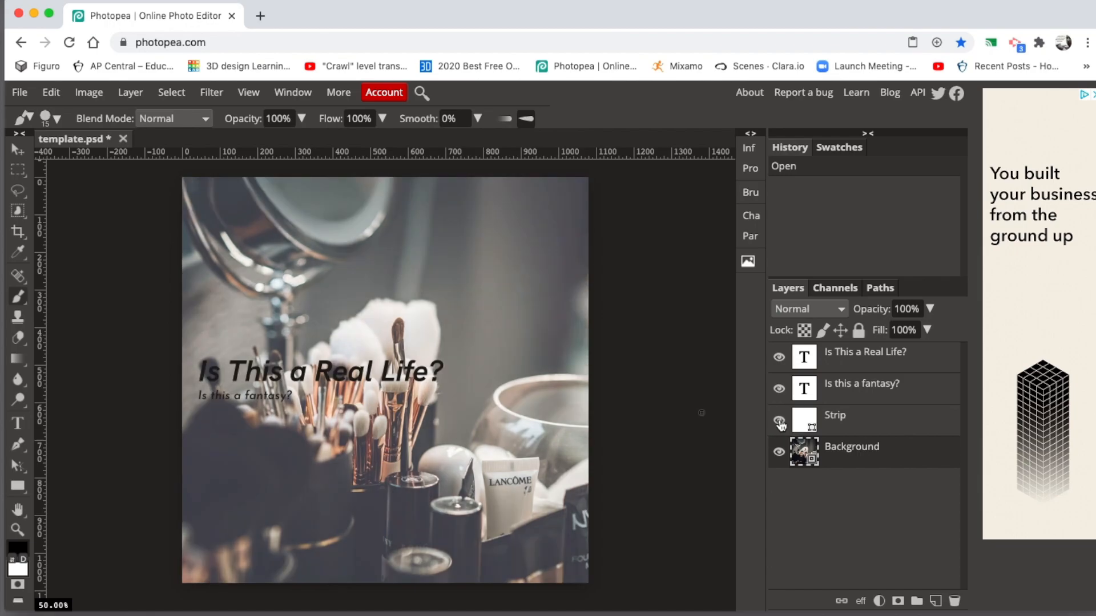
{"action": "left_click", "coordinate": [837, 422]}
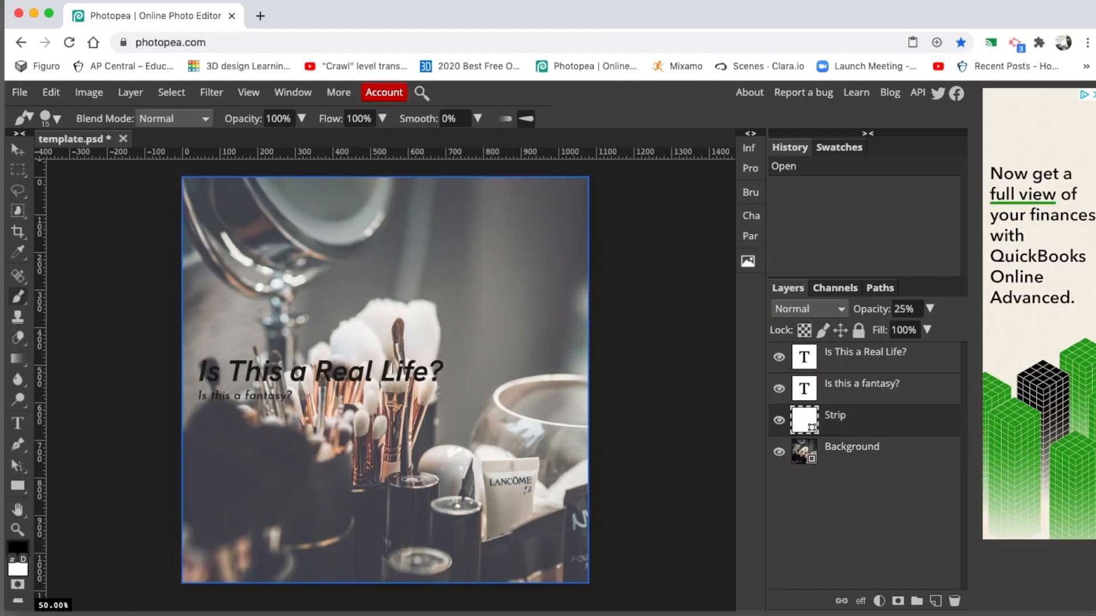
{"action": "left_click", "coordinate": [780, 391]}
{"action": "left_click", "coordinate": [780, 390]}
{"action": "left_click", "coordinate": [779, 358]}
{"action": "left_click", "coordinate": [780, 358]}
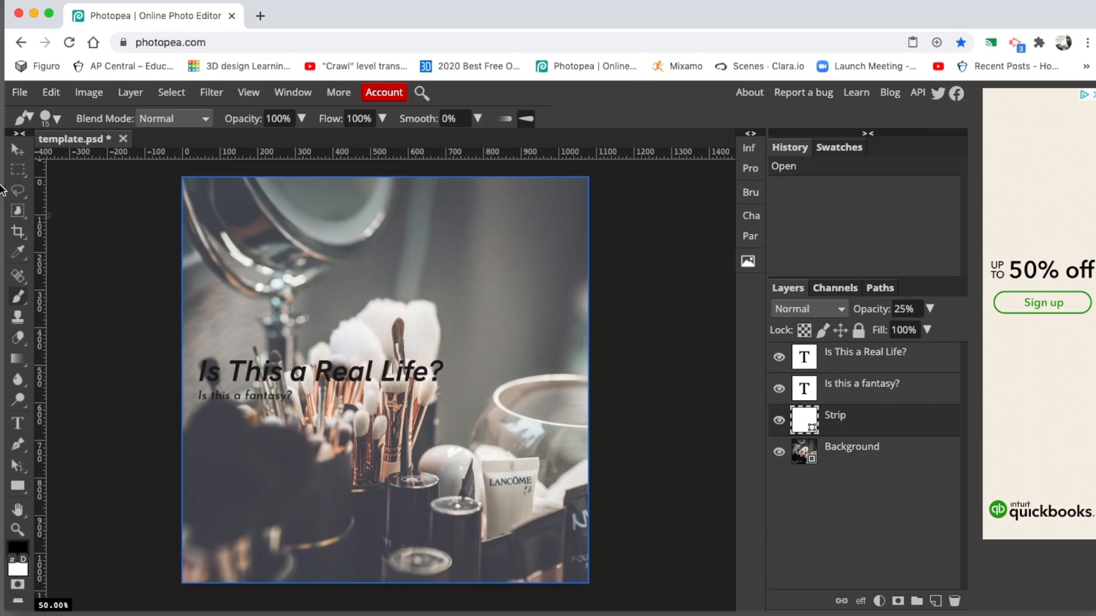
Shift the Strip layer slightly left and down with the Move tool, and move both text layers up the image.
{"action": "left_click", "coordinate": [18, 150]}
{"action": "mouse_move", "coordinate": [252, 358]}
{"action": "left_mouse_down"}
{"action": "mouse_move", "coordinate": [274, 358]}
{"action": "mouse_move", "coordinate": [236, 362]}
{"action": "left_mouse_up"}
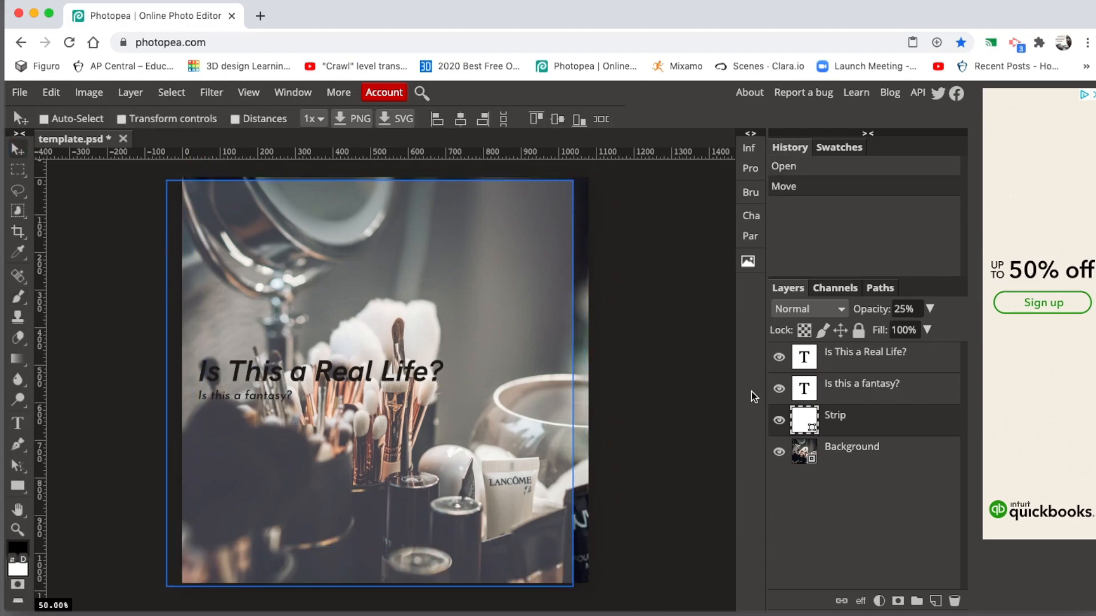
{"action": "left_click", "coordinate": [852, 391]}
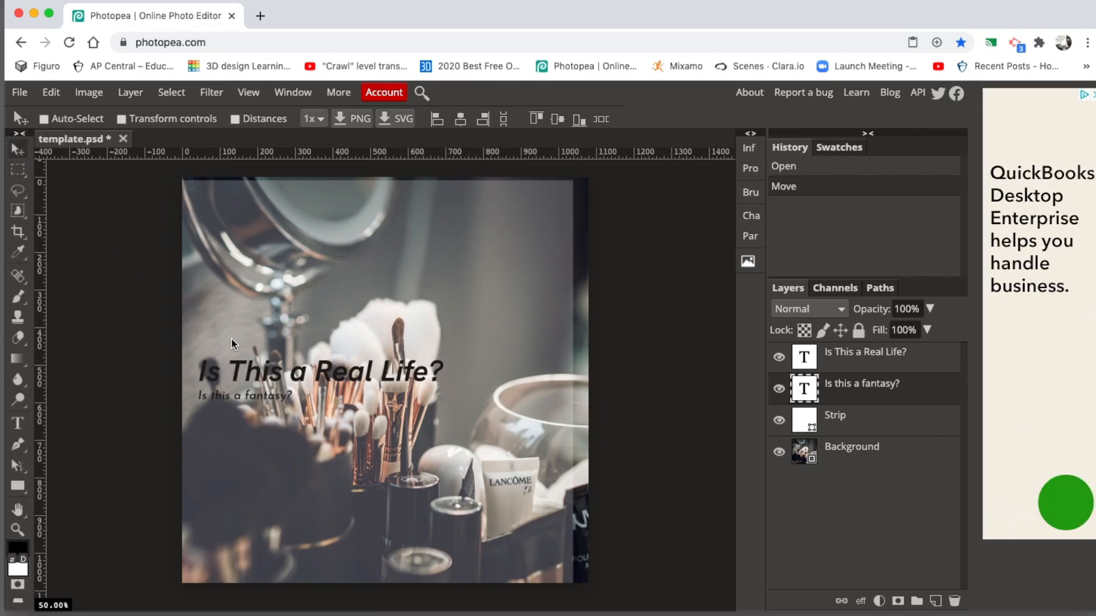
{"action": "left_click_drag", "start_coordinate": [253, 375], "coordinate": [277, 278]}
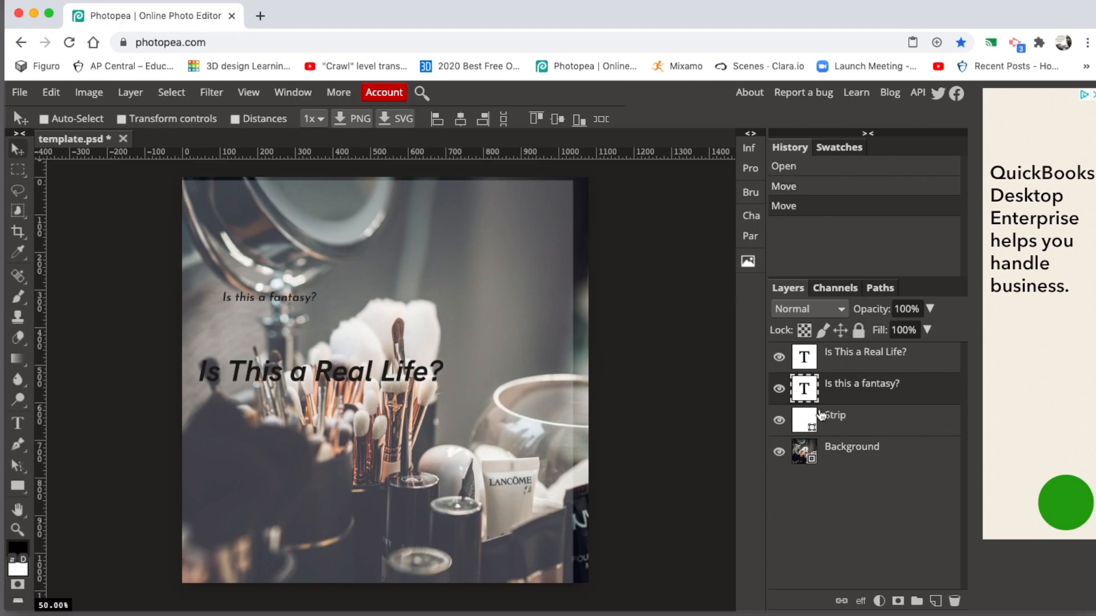
{"action": "left_click", "coordinate": [846, 366]}
{"action": "left_click_drag", "start_coordinate": [295, 377], "coordinate": [379, 234]}
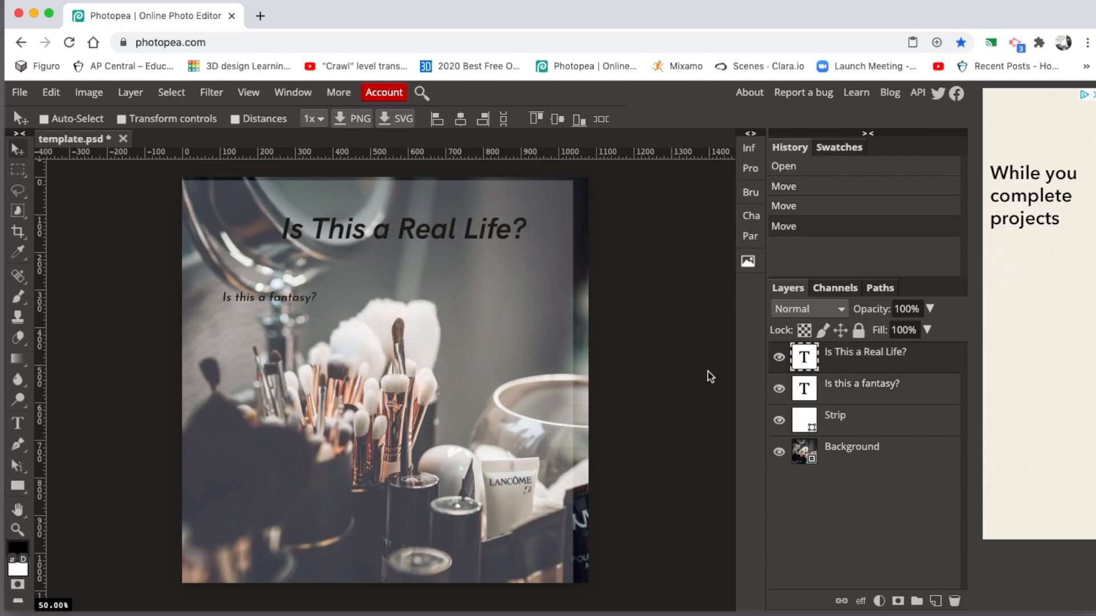
Check how the title, Strip and Background layers stack by hiding them and showing them again.
{"action": "left_click", "coordinate": [872, 395]}
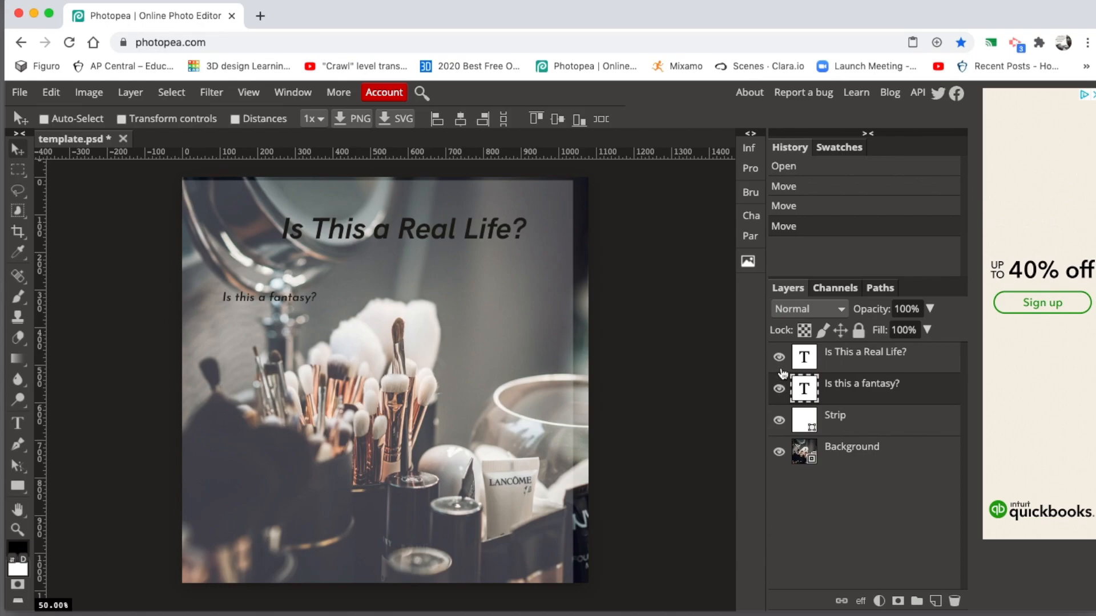
{"action": "left_click", "coordinate": [779, 358]}
{"action": "left_click", "coordinate": [779, 421]}
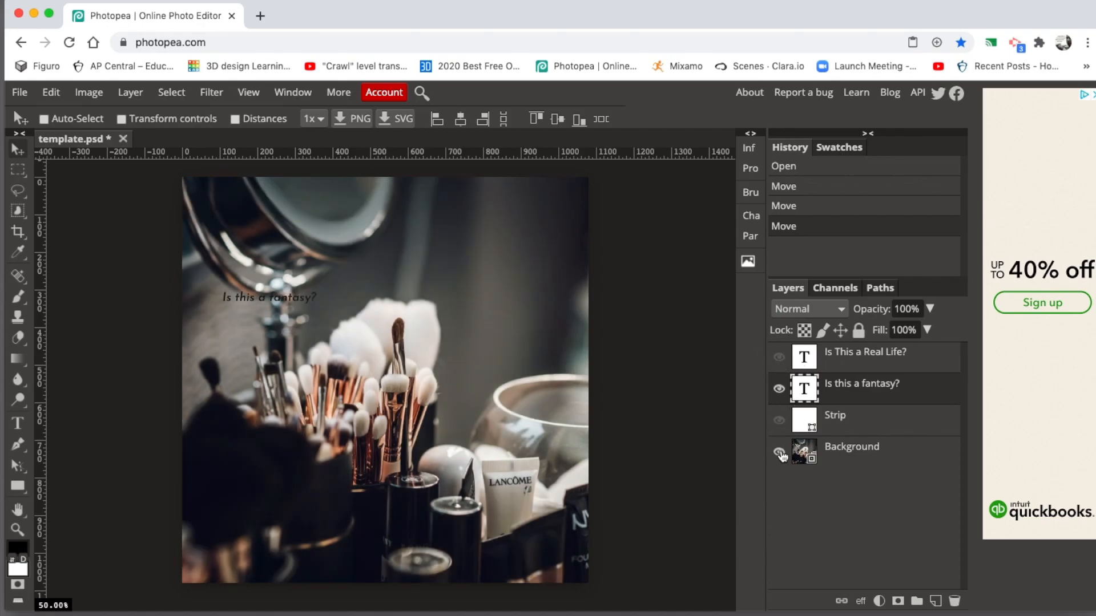
{"action": "left_click", "coordinate": [778, 451]}
{"action": "left_click", "coordinate": [779, 452]}
{"action": "left_click", "coordinate": [779, 420]}
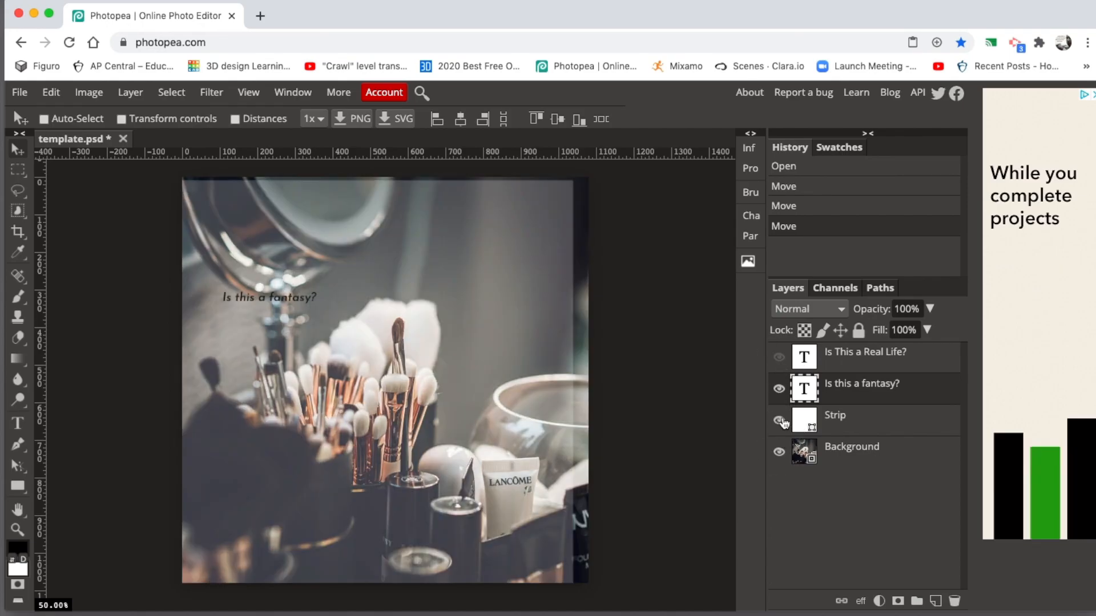
{"action": "left_click", "coordinate": [779, 358]}
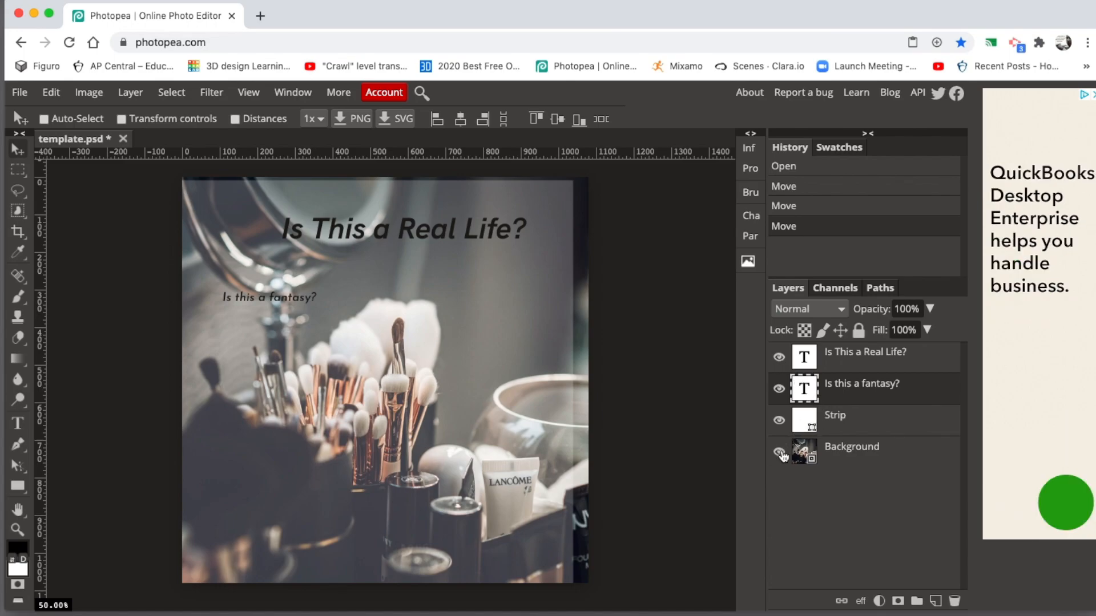
{"action": "left_click", "coordinate": [780, 453]}
{"action": "left_click", "coordinate": [780, 453]}
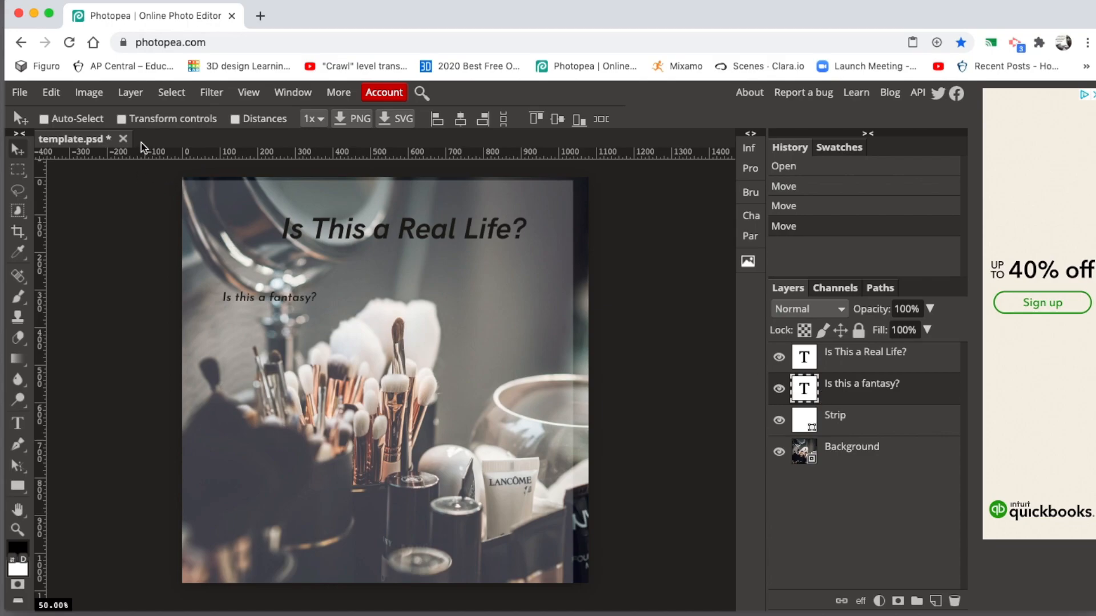
Close the template without saving and create a new blank project from the Letter print preset, 8.5 x 11 in.
{"action": "left_click", "coordinate": [123, 139]}
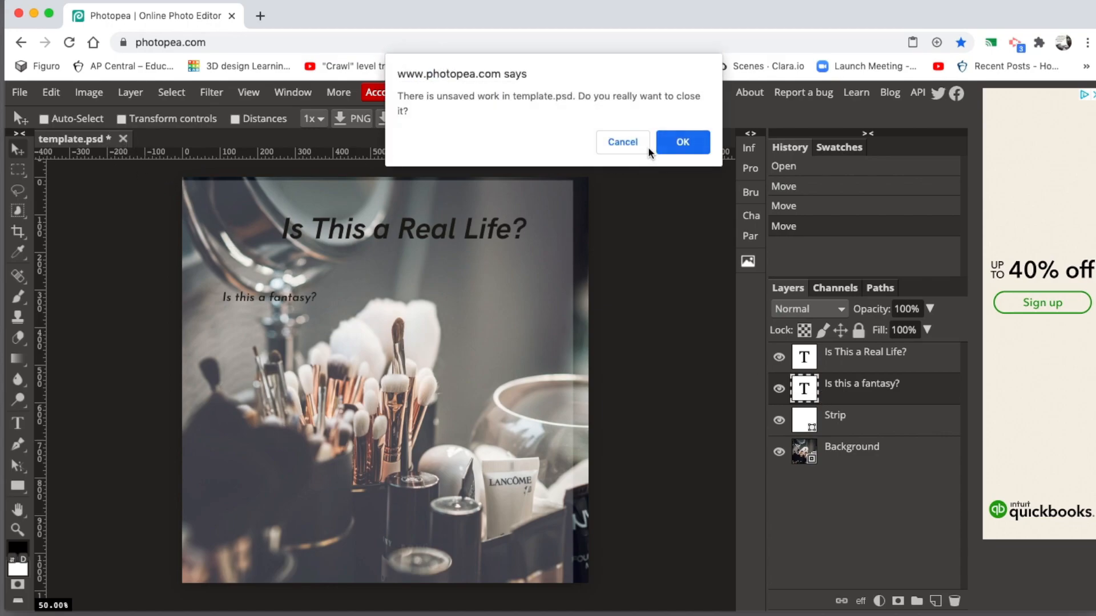
{"action": "left_click", "coordinate": [673, 148]}
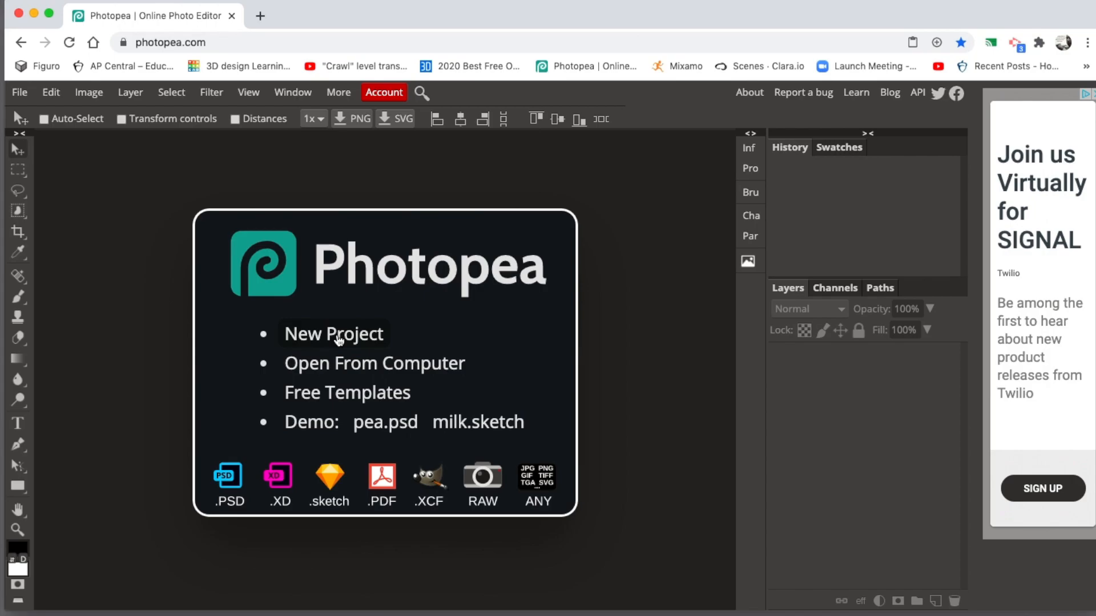
{"action": "left_click", "coordinate": [327, 338]}
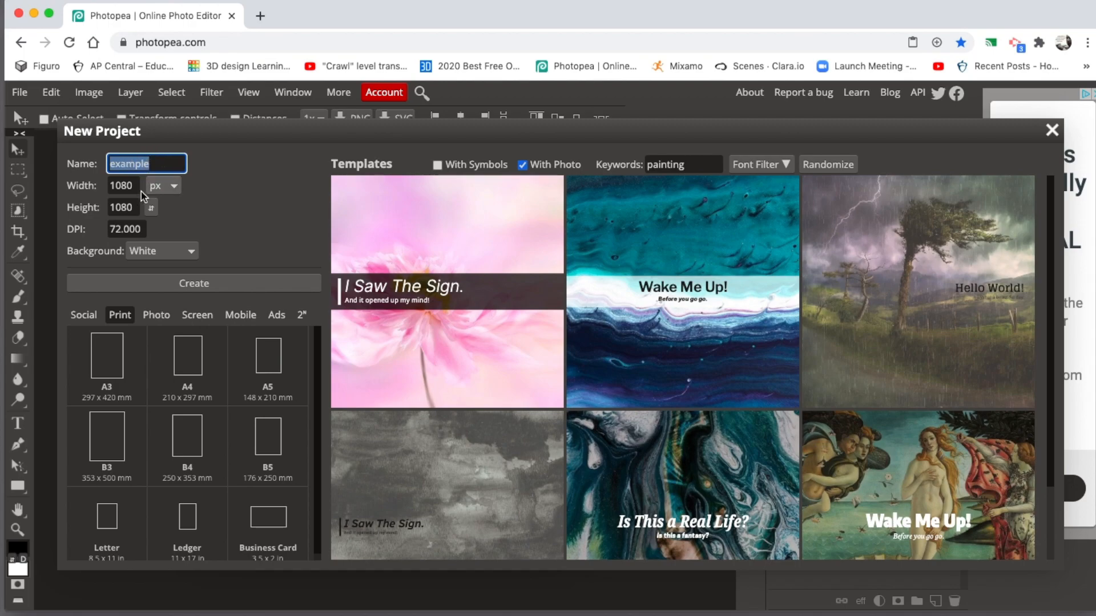
{"action": "scroll", "coordinate": [100, 414], "scroll_direction": "down", "scroll_amount": 1}
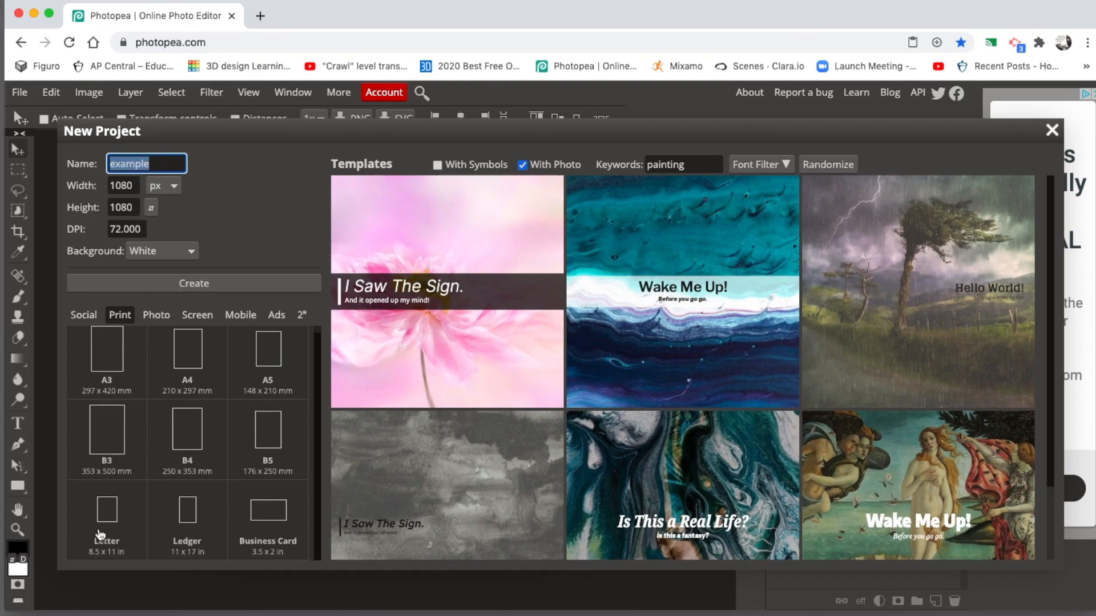
{"action": "left_click", "coordinate": [110, 513]}
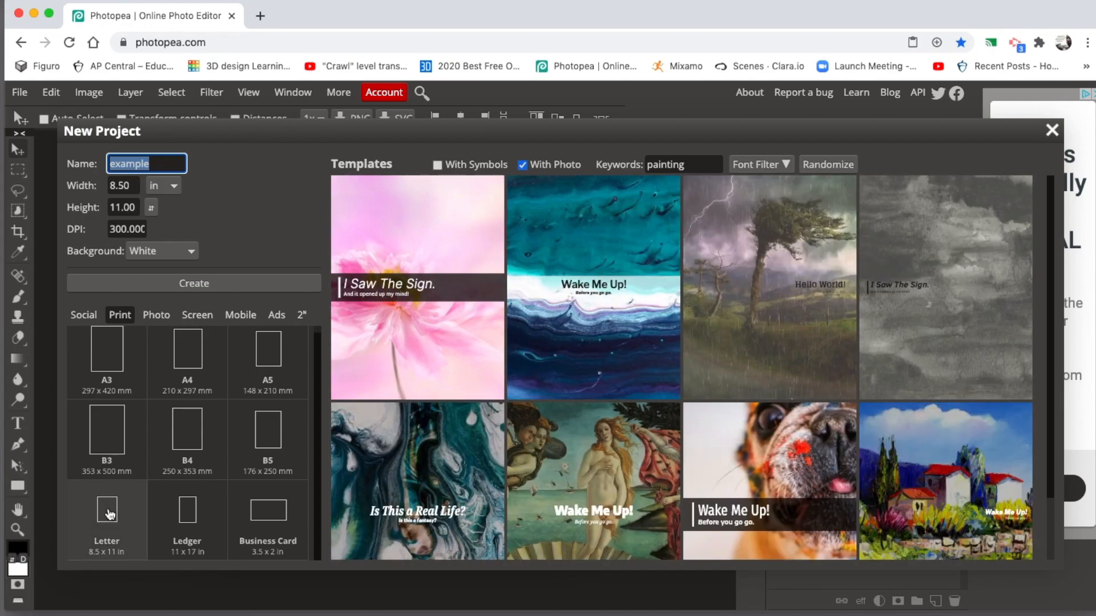
{"action": "left_click", "coordinate": [250, 284]}
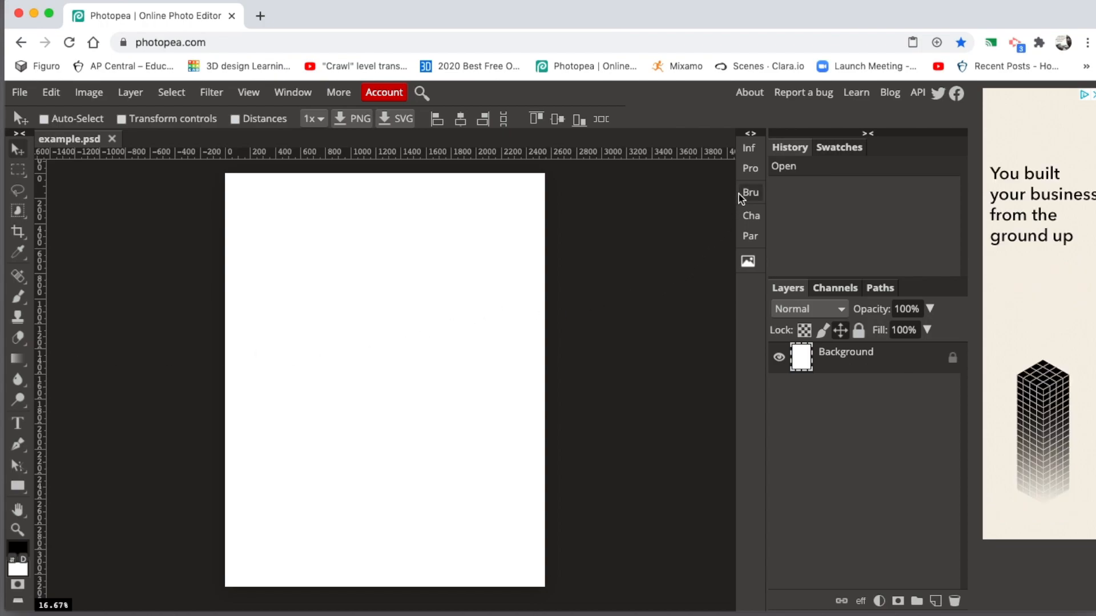
Search the stock image Gallery for "painting".
{"action": "left_click", "coordinate": [748, 264]}
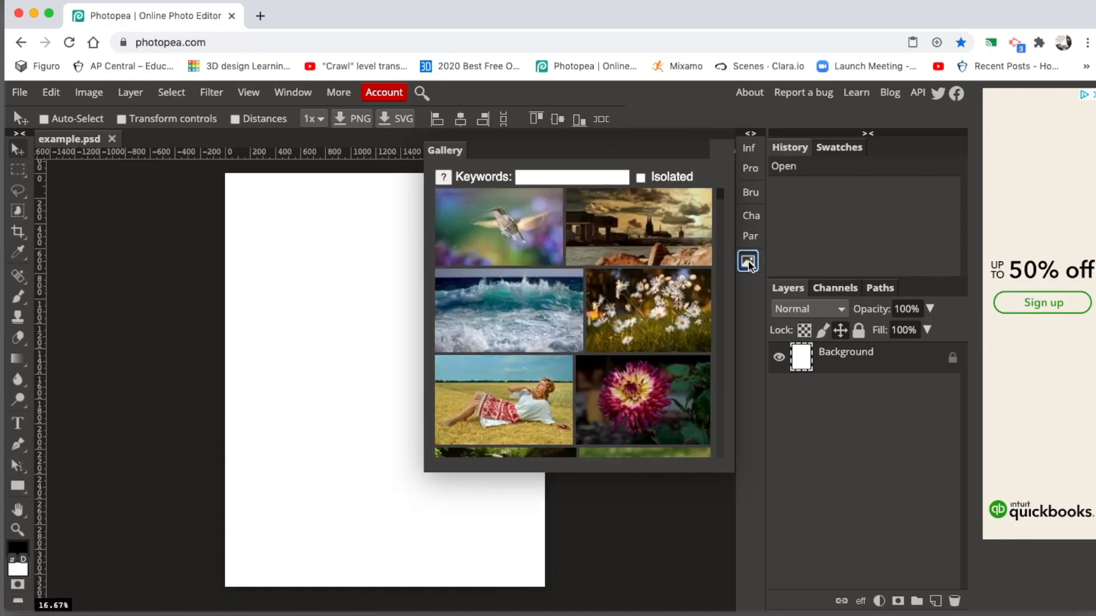
{"action": "left_click", "coordinate": [540, 177]}
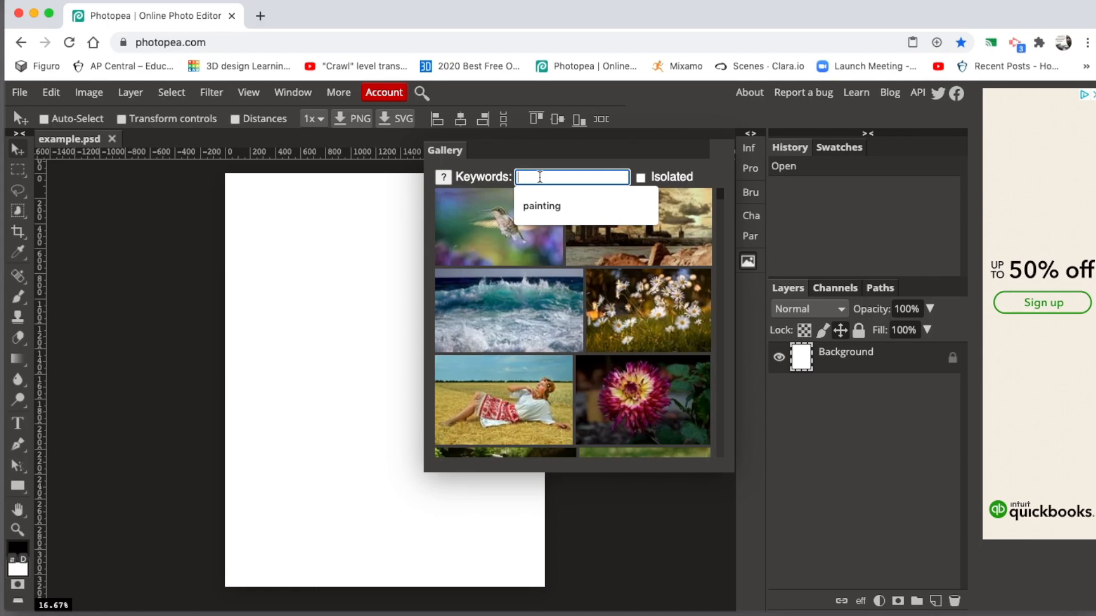
{"action": "left_click", "coordinate": [547, 207]}
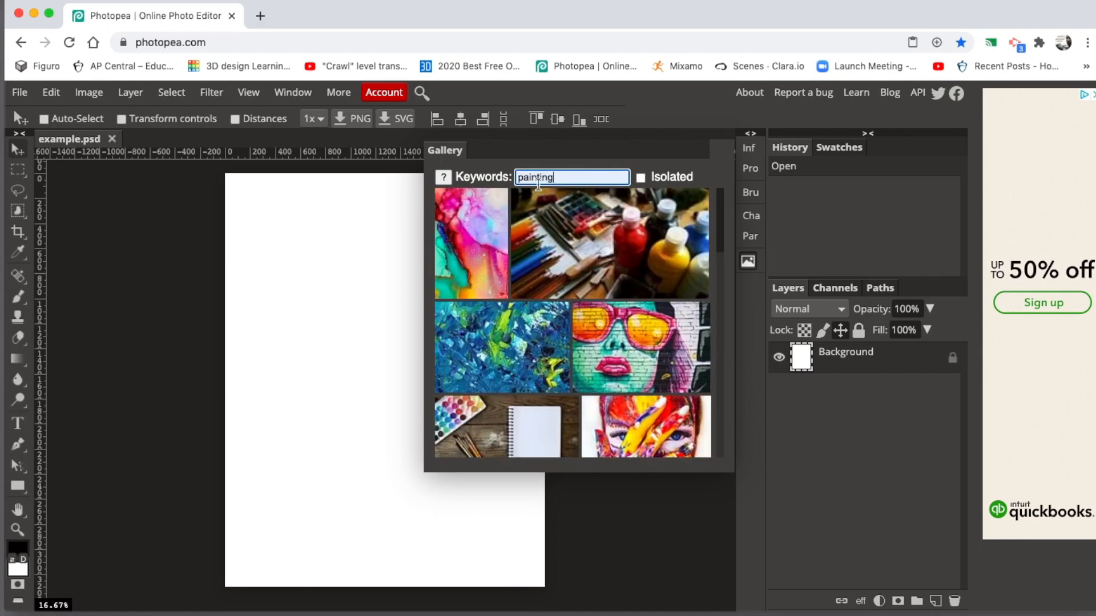
Find the close-up photo of colourful paint-covered brushes among the painting images and place it in the project.
{"action": "scroll", "coordinate": [575, 295], "scroll_direction": "down", "scroll_amount": 3}
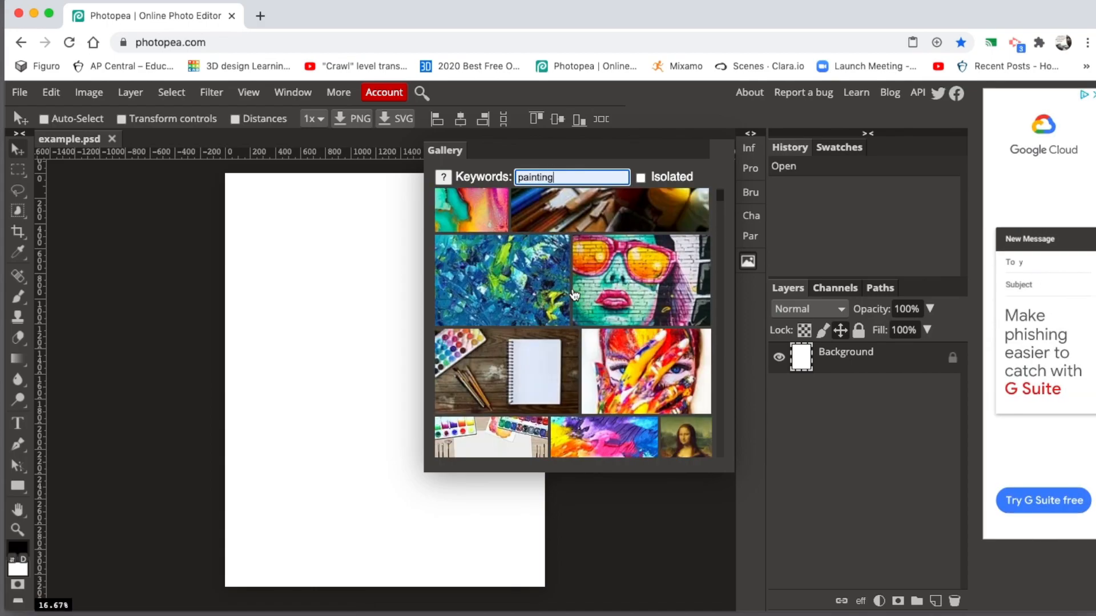
{"action": "scroll", "coordinate": [575, 295], "scroll_direction": "down", "scroll_amount": 10}
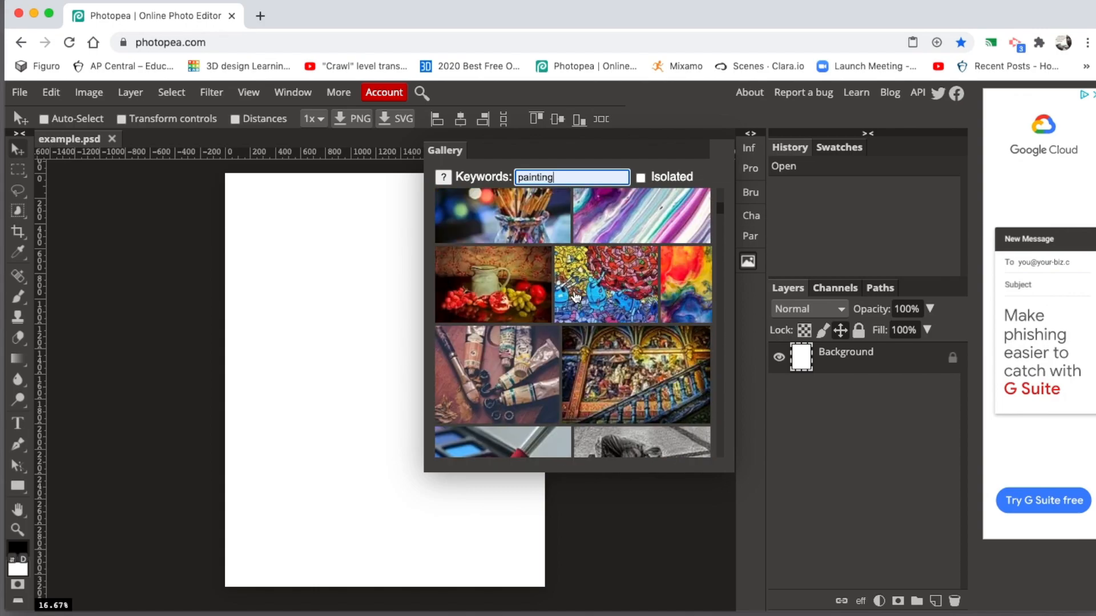
{"action": "scroll", "coordinate": [575, 295], "scroll_direction": "down", "scroll_amount": 5}
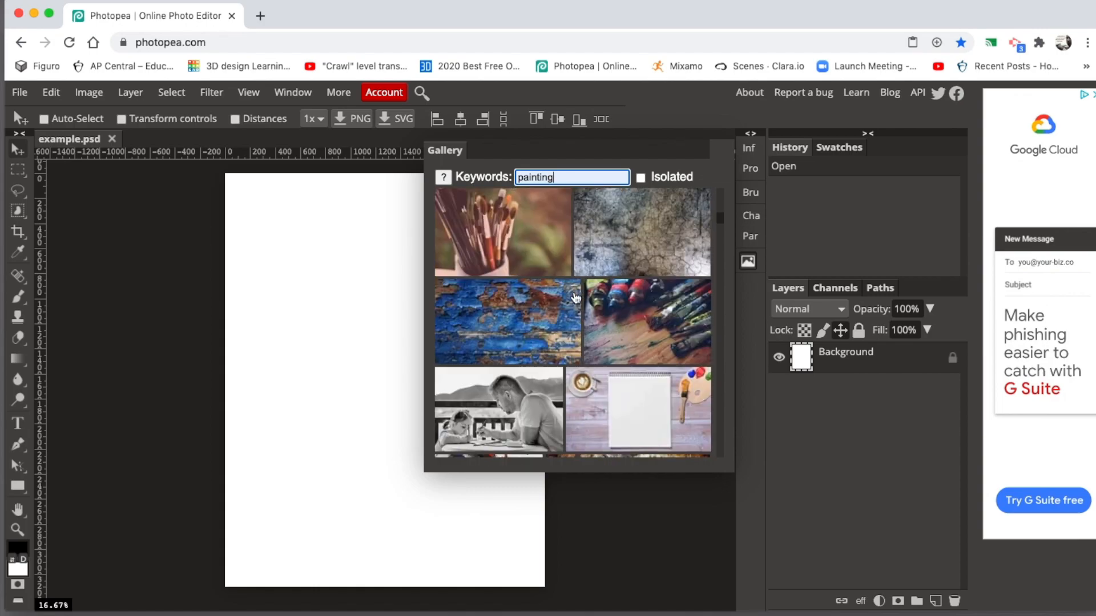
{"action": "scroll", "coordinate": [575, 297], "scroll_direction": "down", "scroll_amount": 6}
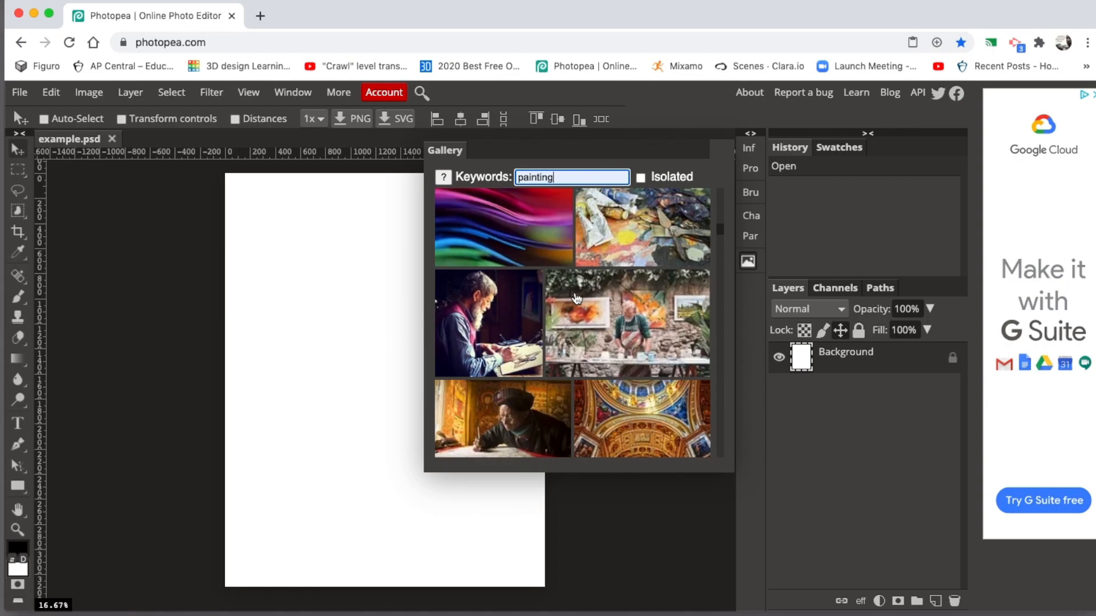
{"action": "scroll", "coordinate": [576, 299], "scroll_direction": "down", "scroll_amount": 8}
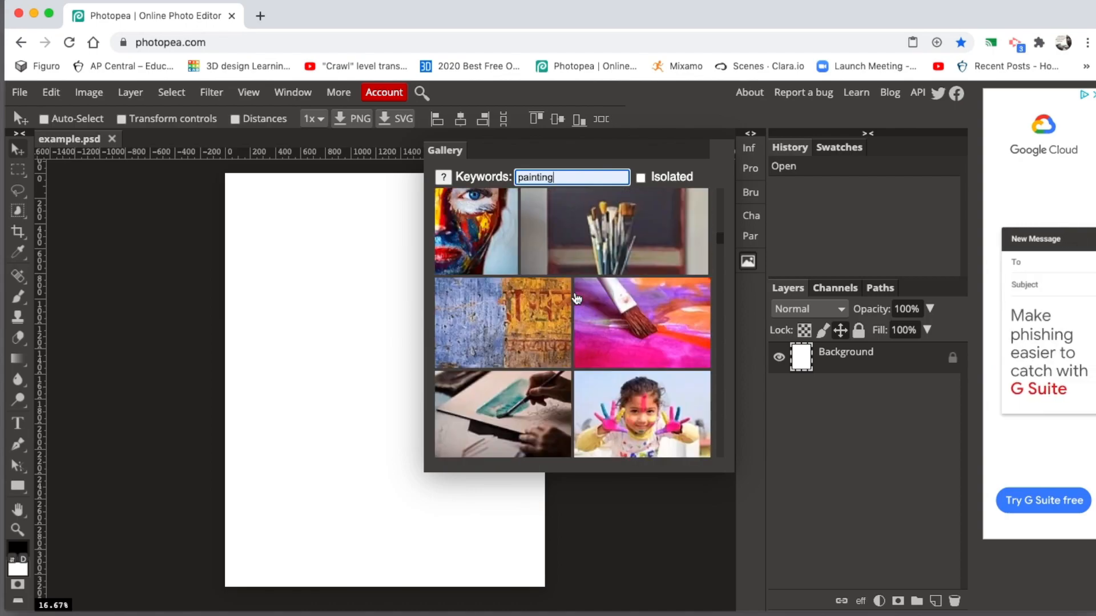
{"action": "scroll", "coordinate": [576, 299], "scroll_direction": "down", "scroll_amount": 8}
{"action": "scroll", "coordinate": [577, 297], "scroll_direction": "down", "scroll_amount": 8}
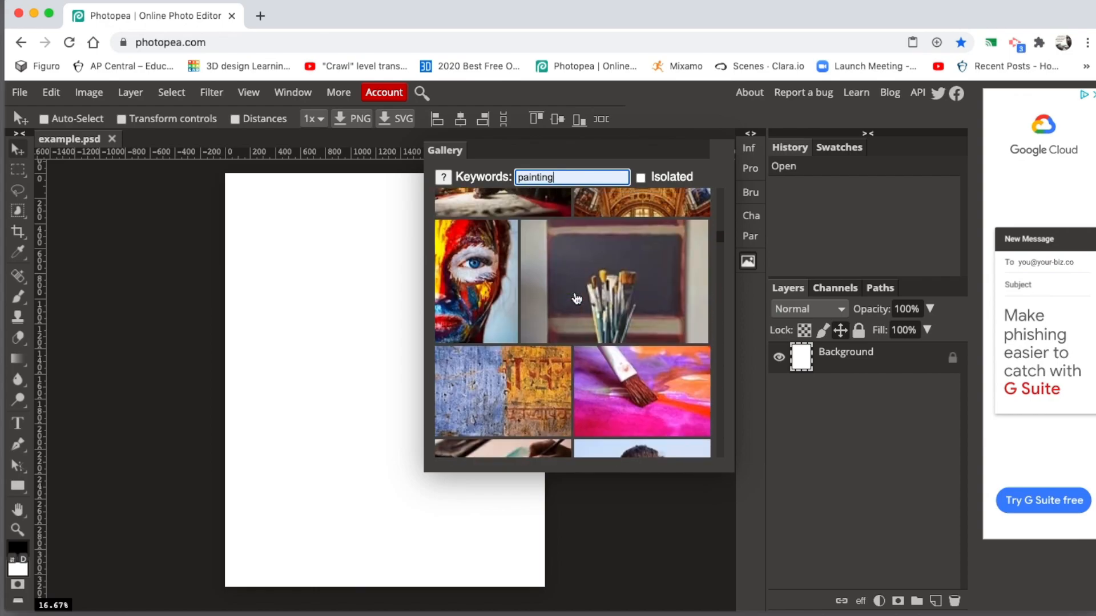
{"action": "scroll", "coordinate": [576, 298], "scroll_direction": "down", "scroll_amount": 5}
{"action": "scroll", "coordinate": [577, 298], "scroll_direction": "up", "scroll_amount": 3}
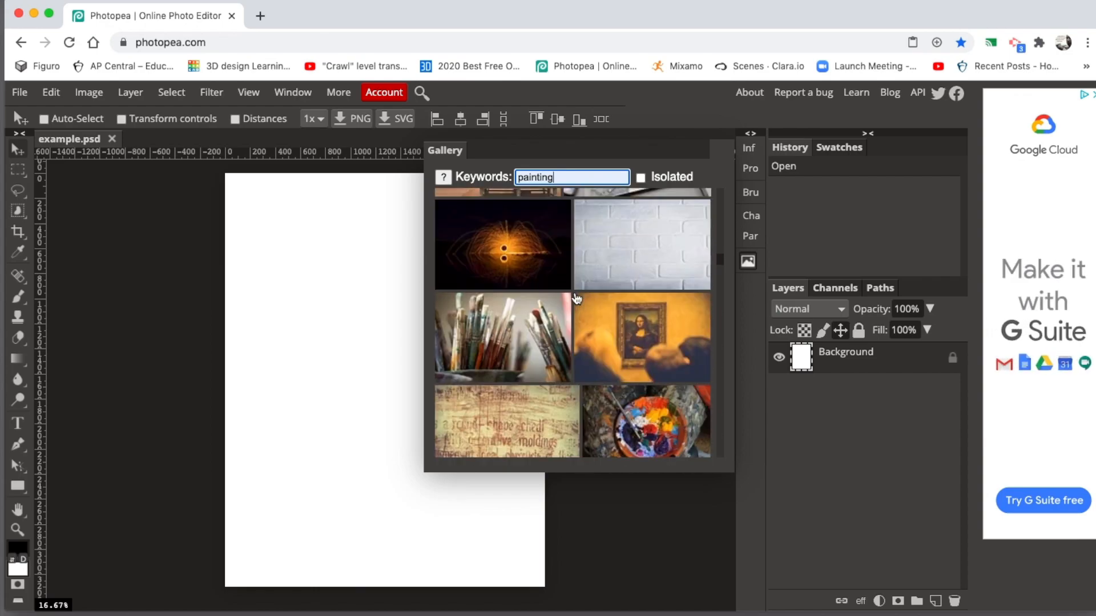
{"action": "scroll", "coordinate": [577, 299], "scroll_direction": "up", "scroll_amount": 8}
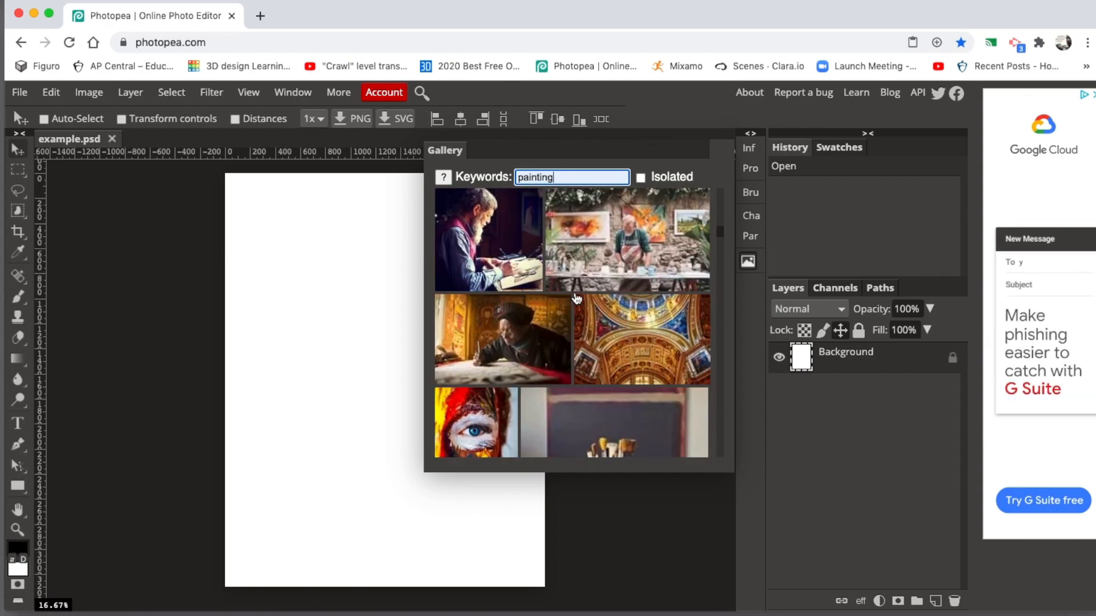
{"action": "scroll", "coordinate": [576, 297], "scroll_direction": "up", "scroll_amount": 6}
{"action": "scroll", "coordinate": [501, 305], "scroll_direction": "down", "scroll_amount": 3}
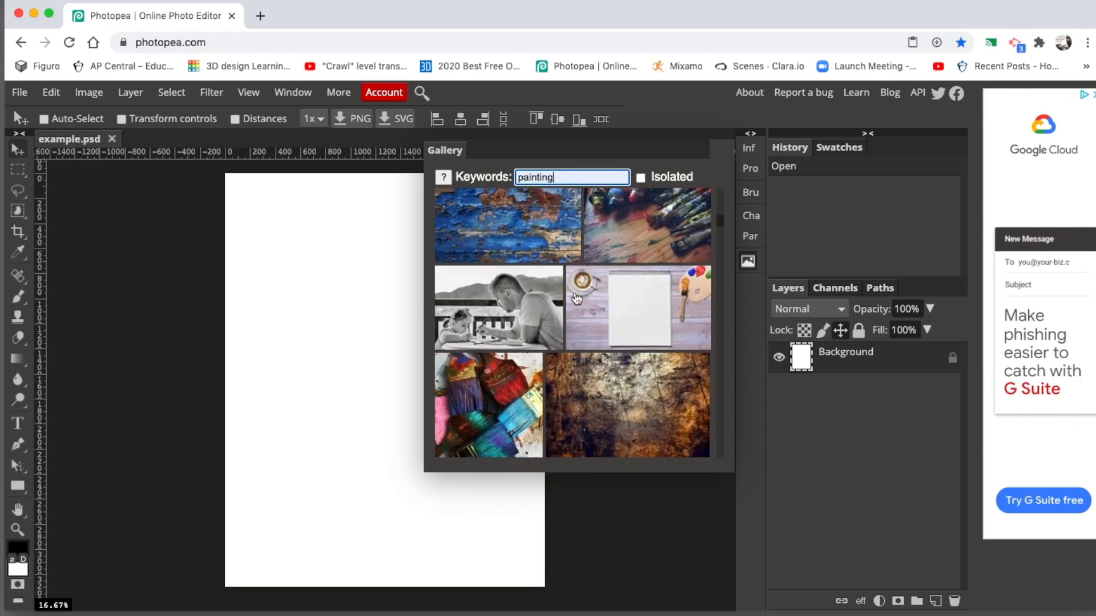
{"action": "scroll", "coordinate": [500, 305], "scroll_direction": "up", "scroll_amount": 1}
{"action": "left_click", "coordinate": [481, 235]}
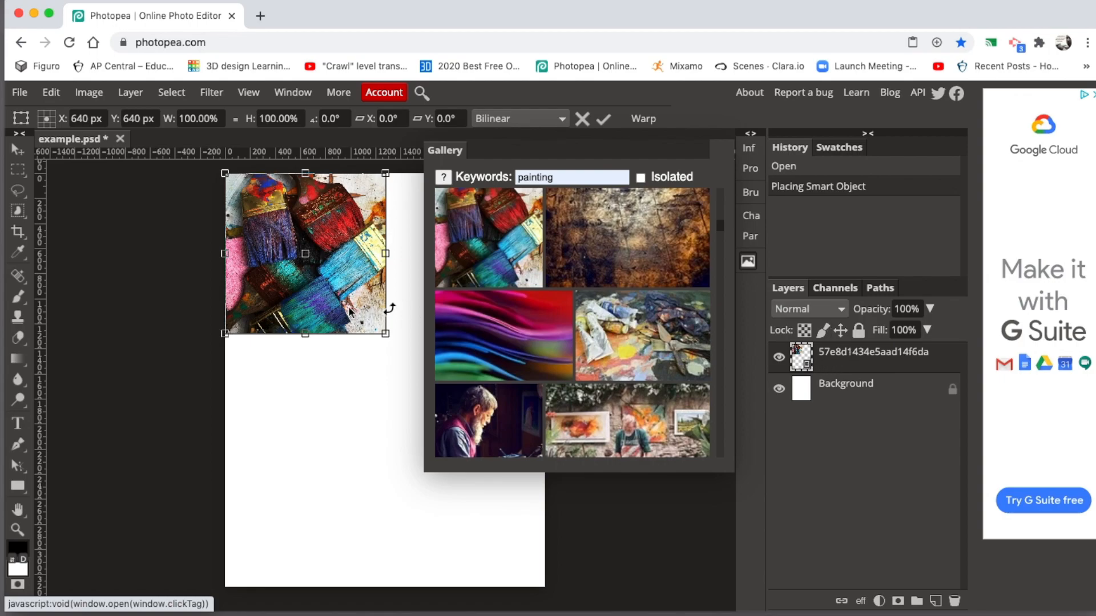
Enlarge the placed paintbrush photo proportionally to about 259% so it covers the page, and shift it slightly left.
{"action": "left_click", "coordinate": [748, 261]}
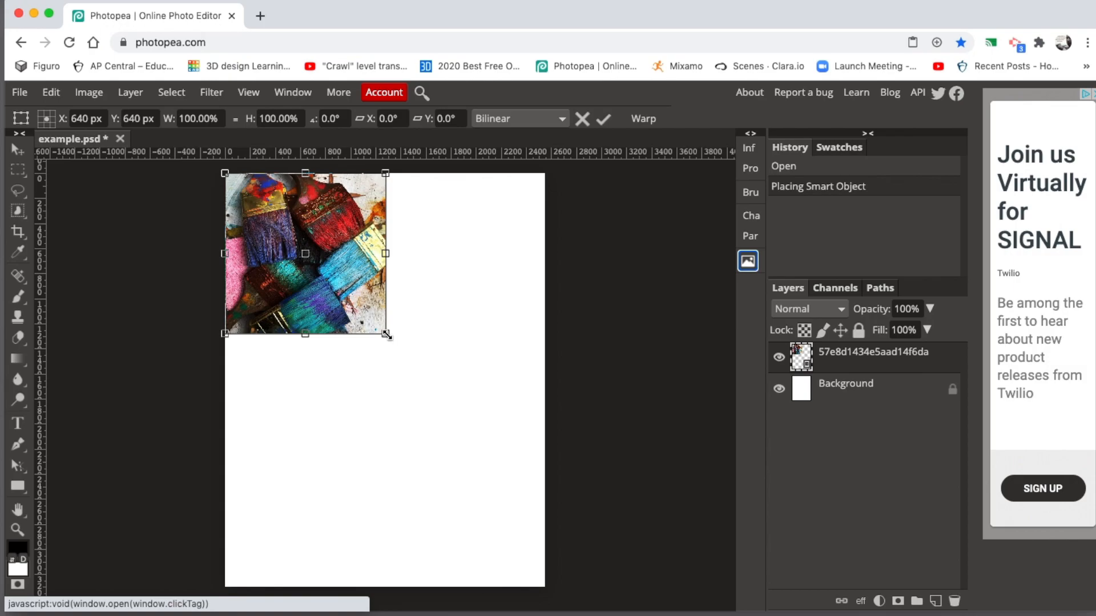
{"action": "left_click_drag", "start_coordinate": [387, 335], "coordinate": [639, 614]}
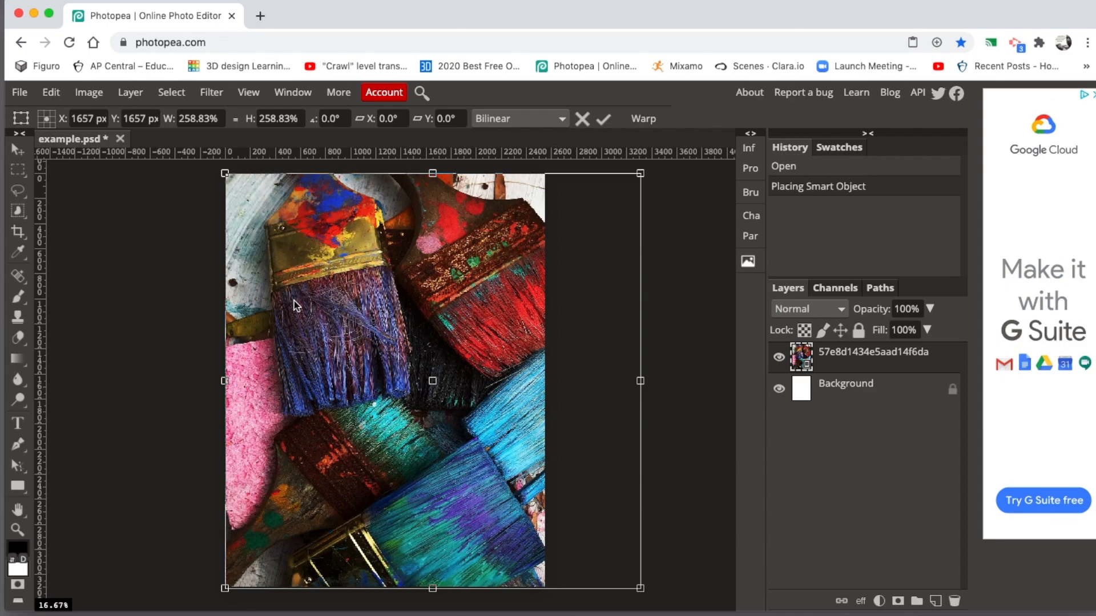
{"action": "left_click", "coordinate": [603, 119]}
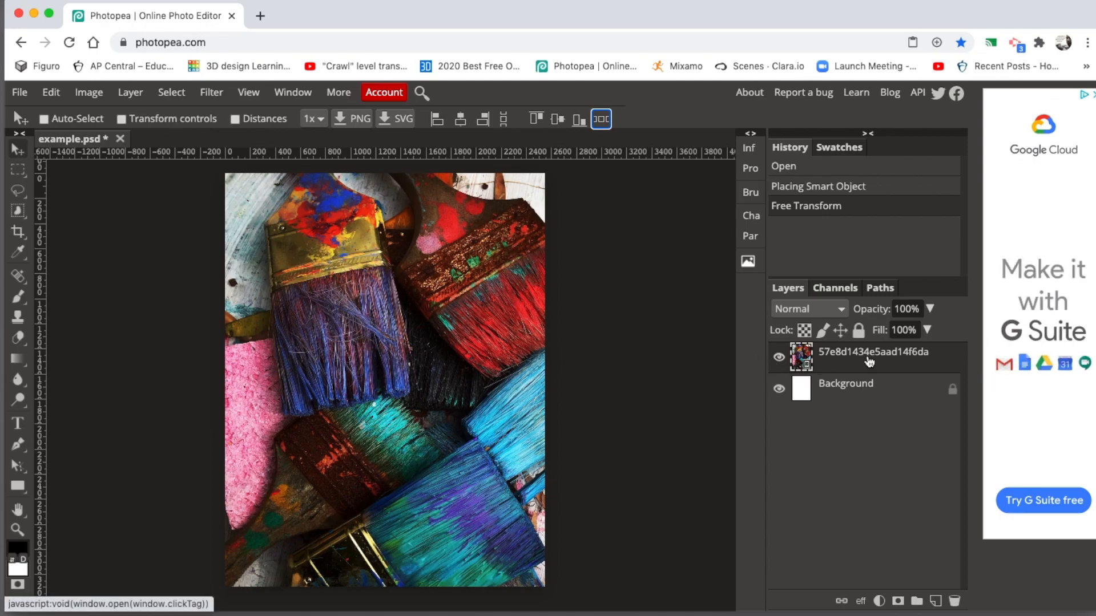
{"action": "left_click", "coordinate": [748, 261]}
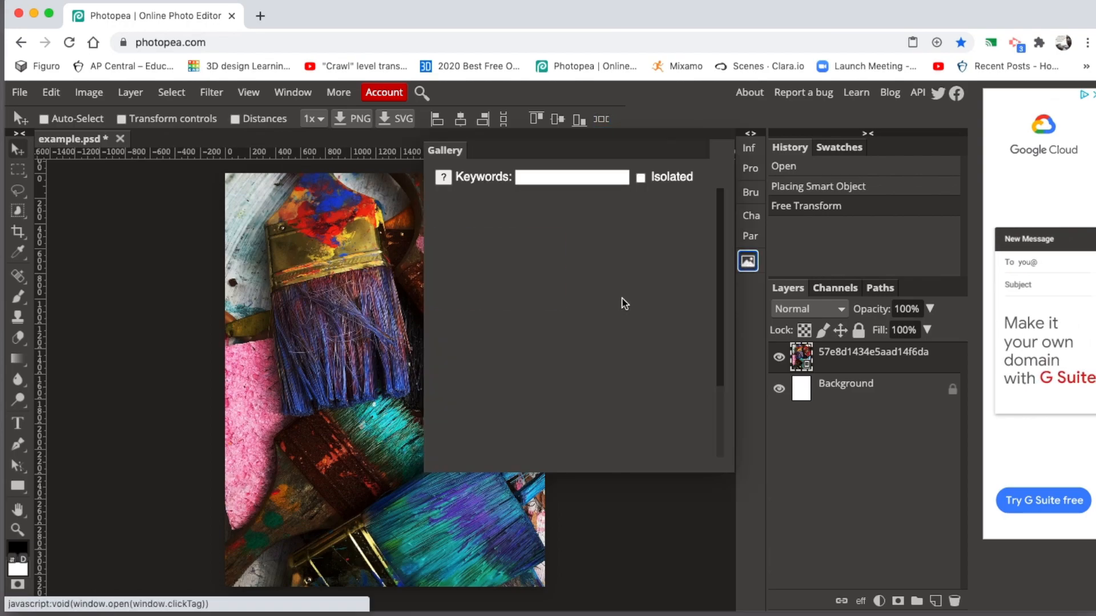
{"action": "left_click", "coordinate": [749, 261]}
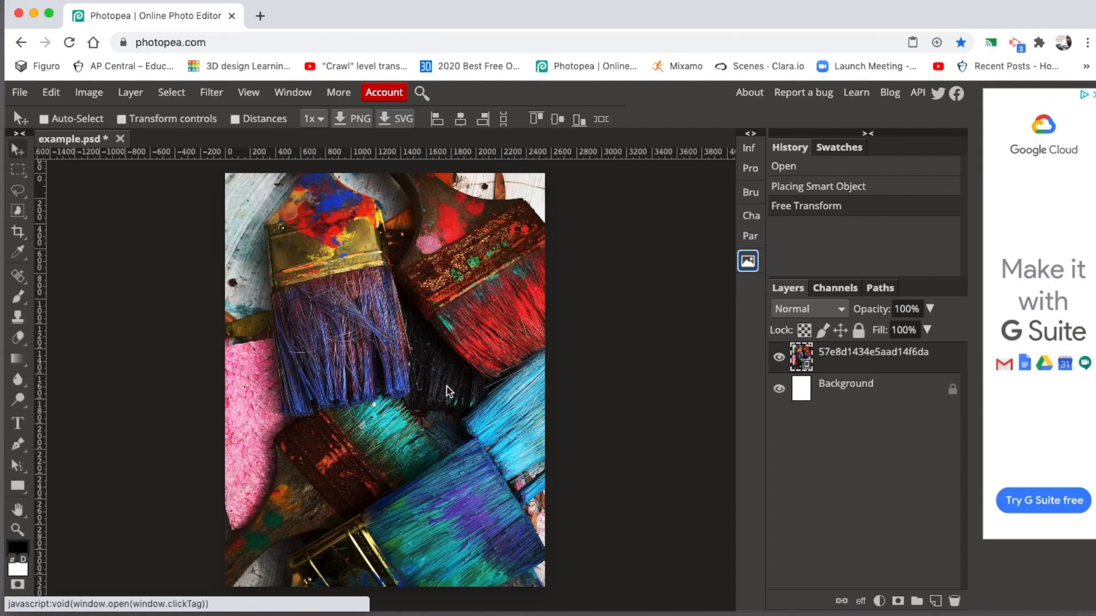
{"action": "mouse_move", "coordinate": [271, 249]}
{"action": "left_mouse_down"}
{"action": "mouse_move", "coordinate": [262, 238]}
{"action": "mouse_move", "coordinate": [258, 246]}
{"action": "left_mouse_up"}
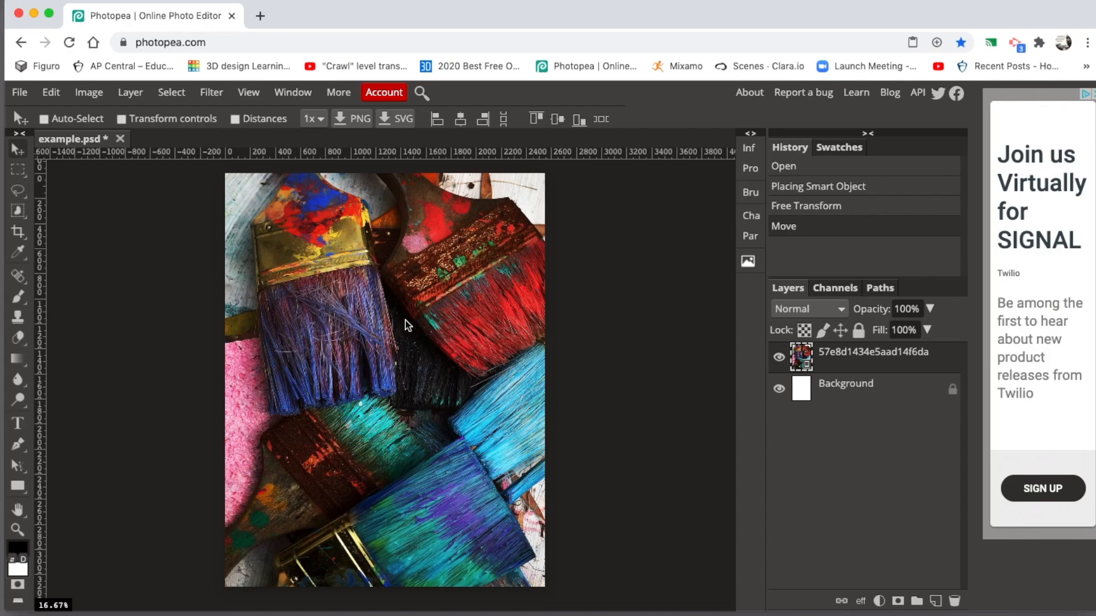
Draw a rectangular selection over the middle of the photo, centre it on the page, and deselect it again.
{"action": "right_click", "coordinate": [20, 173]}
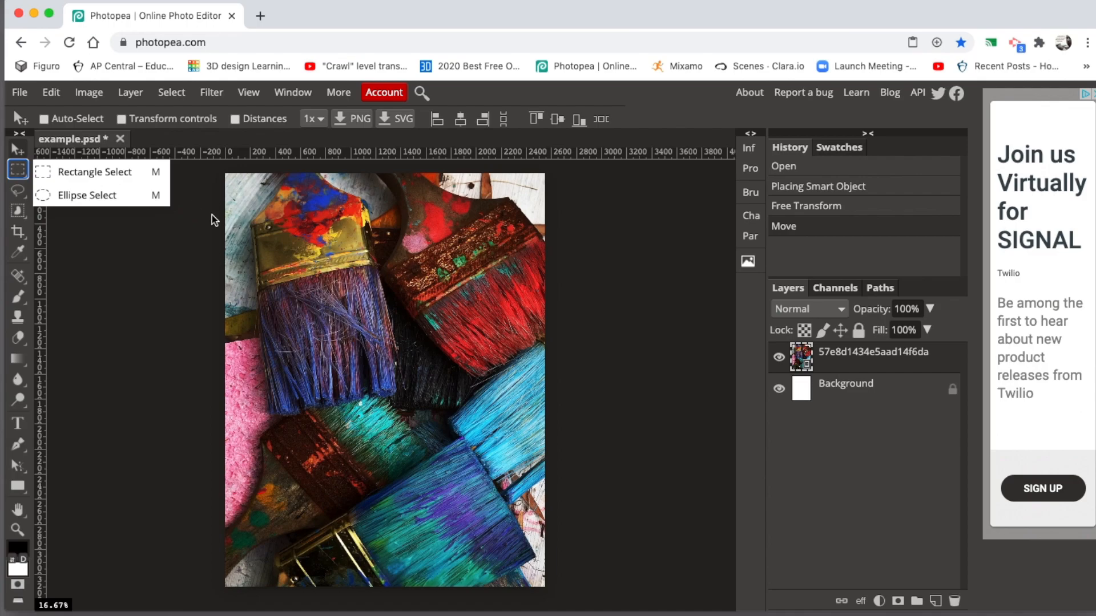
{"action": "left_click", "coordinate": [94, 173]}
{"action": "left_click_drag", "start_coordinate": [271, 218], "coordinate": [479, 505]}
{"action": "left_click_drag", "start_coordinate": [406, 395], "coordinate": [418, 414]}
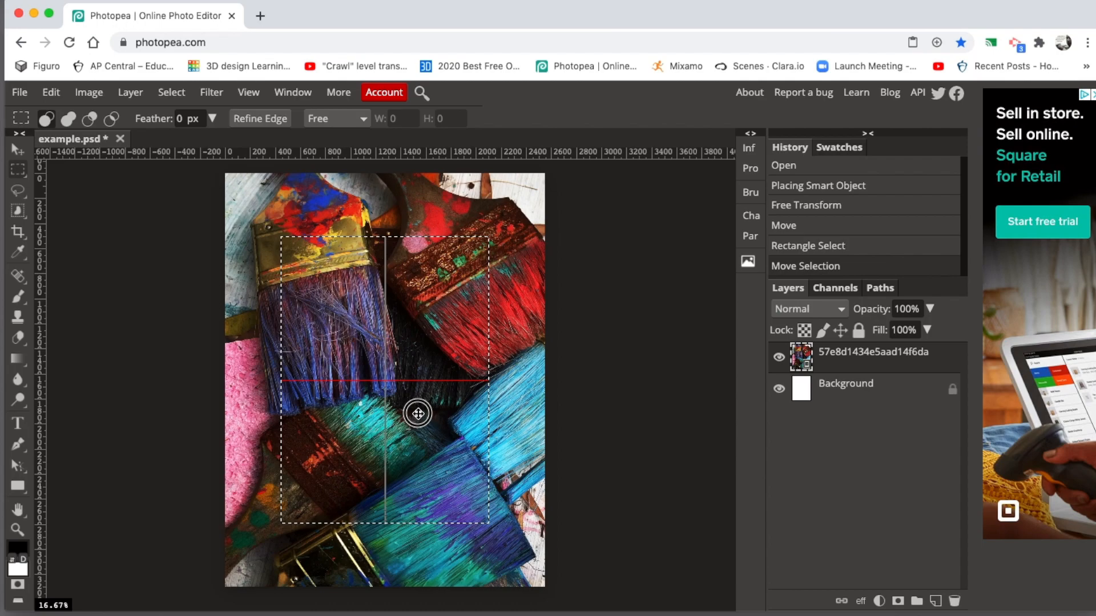
{"action": "left_click_drag", "start_coordinate": [418, 413], "coordinate": [418, 414]}
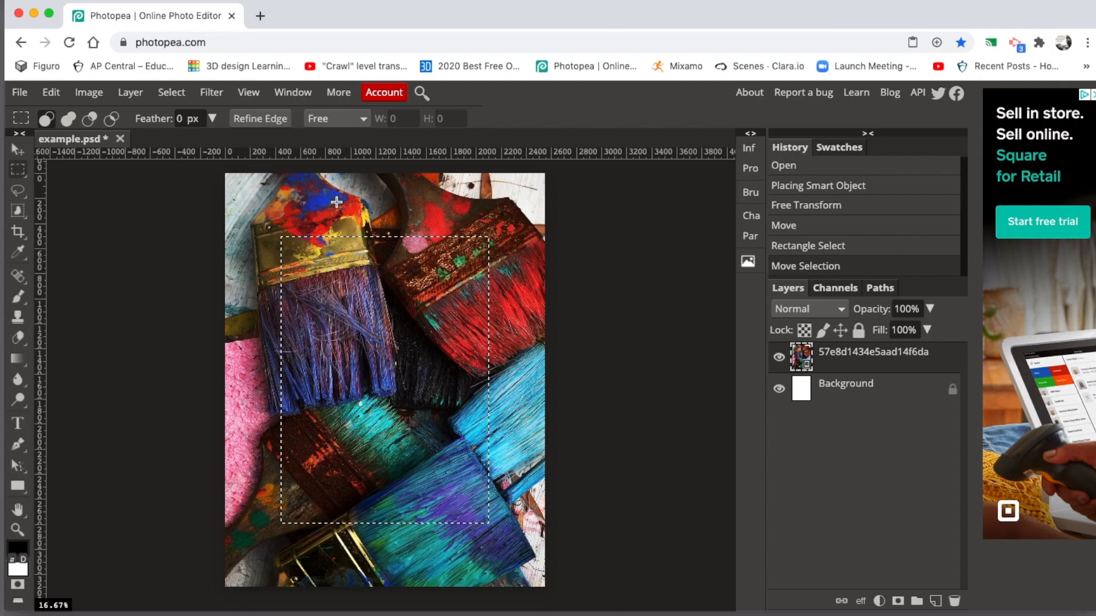
{"action": "left_click", "coordinate": [211, 93]}
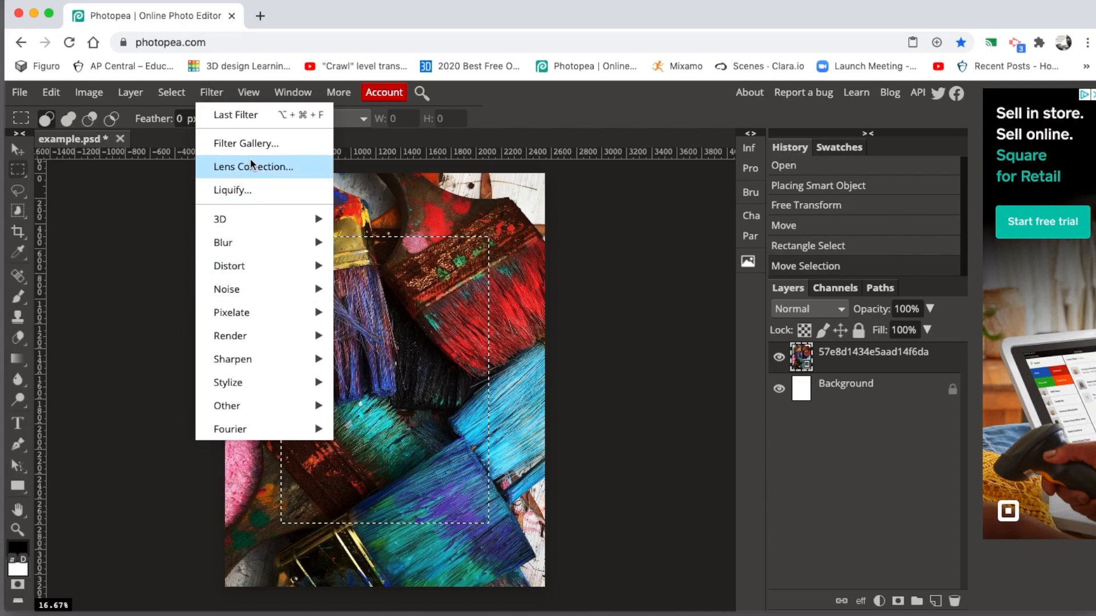
{"action": "left_click", "coordinate": [368, 210]}
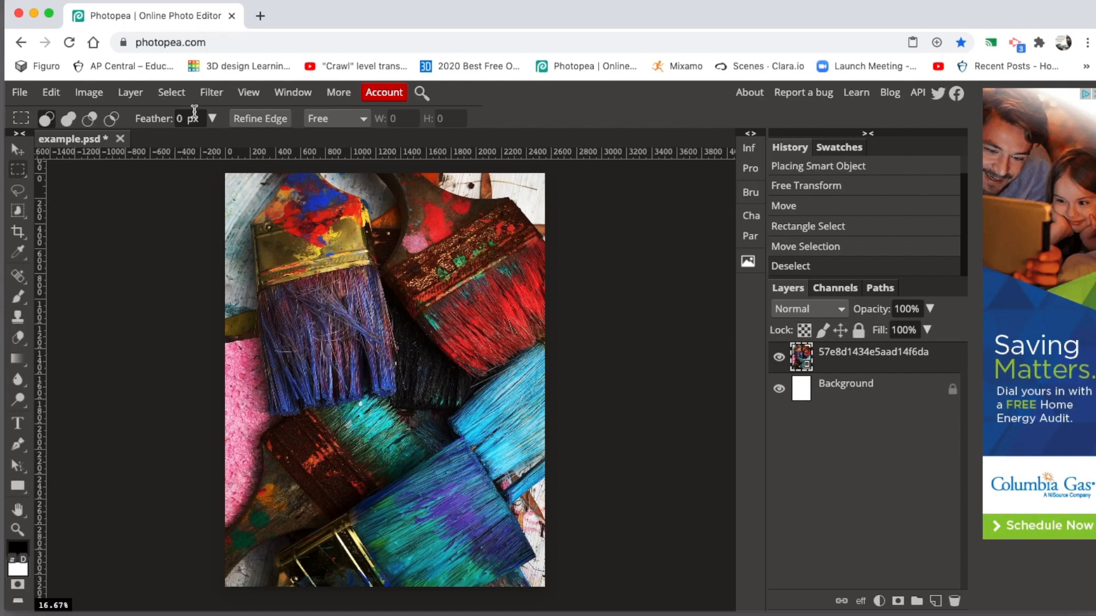
Rasterize the paintbrush photo layer and make a rectangular selection over the middle of the image.
{"action": "left_click", "coordinate": [129, 93]}
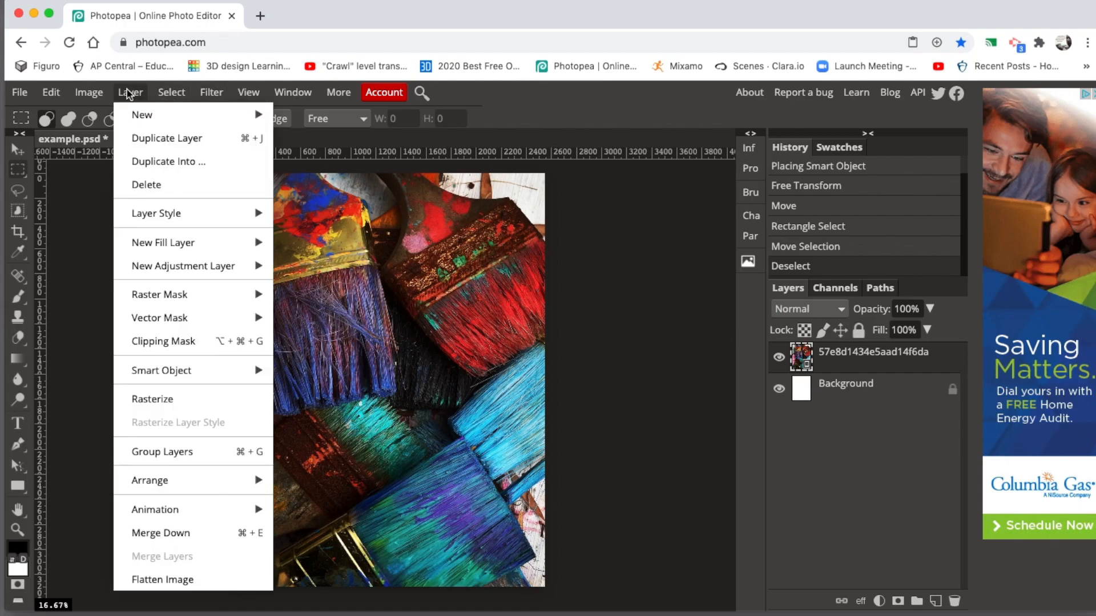
{"action": "left_click", "coordinate": [160, 399]}
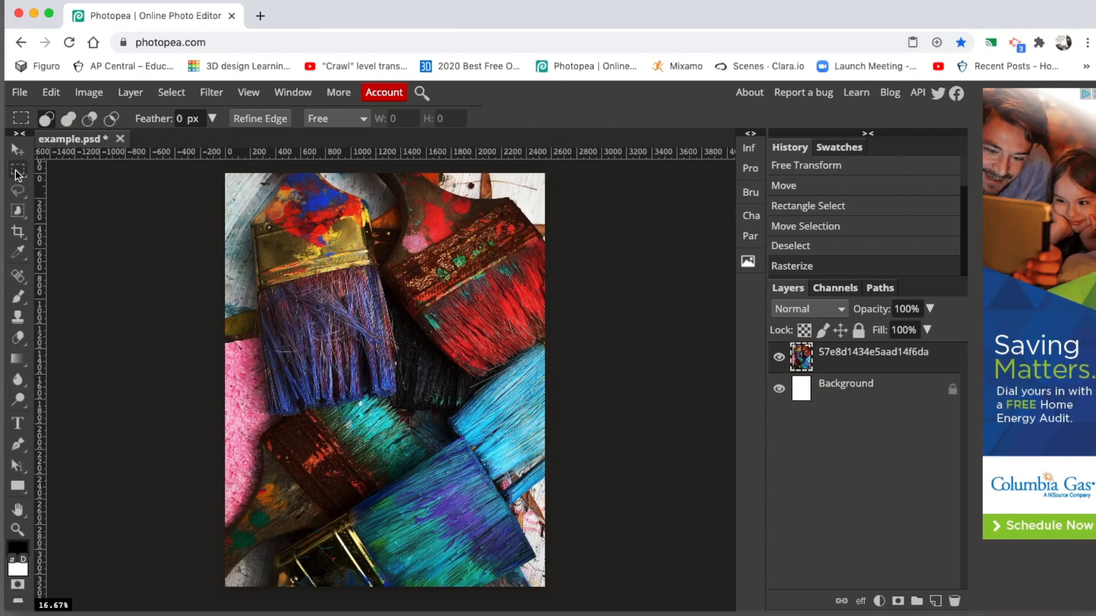
{"action": "left_click_drag", "start_coordinate": [298, 232], "coordinate": [455, 506]}
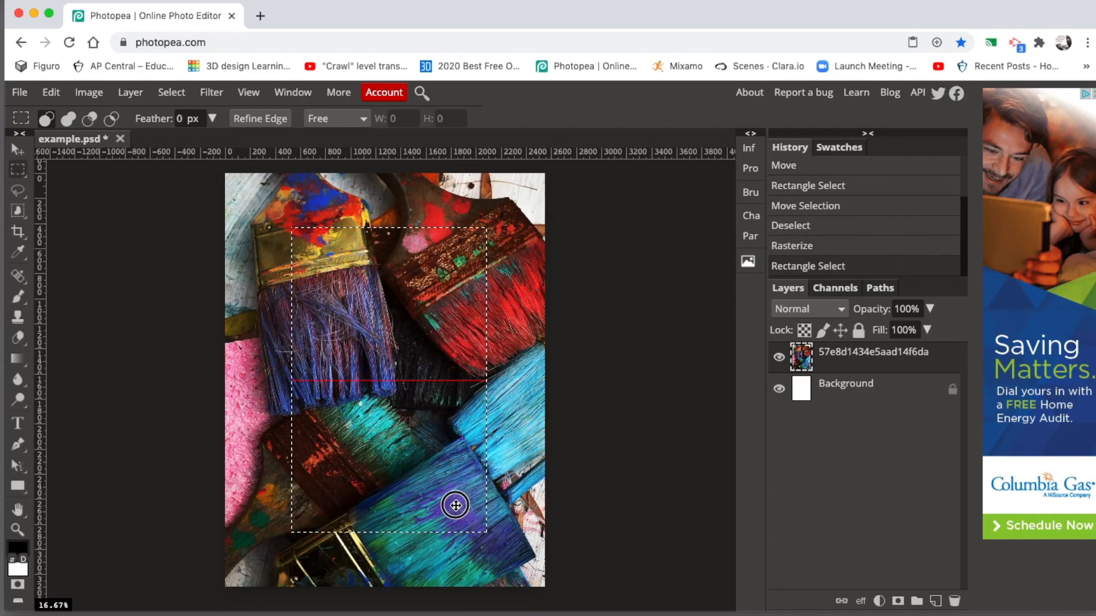
{"action": "mouse_move", "coordinate": [455, 505]}
{"action": "left_mouse_down"}
{"action": "mouse_move", "coordinate": [455, 485]}
{"action": "mouse_move", "coordinate": [453, 503]}
{"action": "left_mouse_up"}
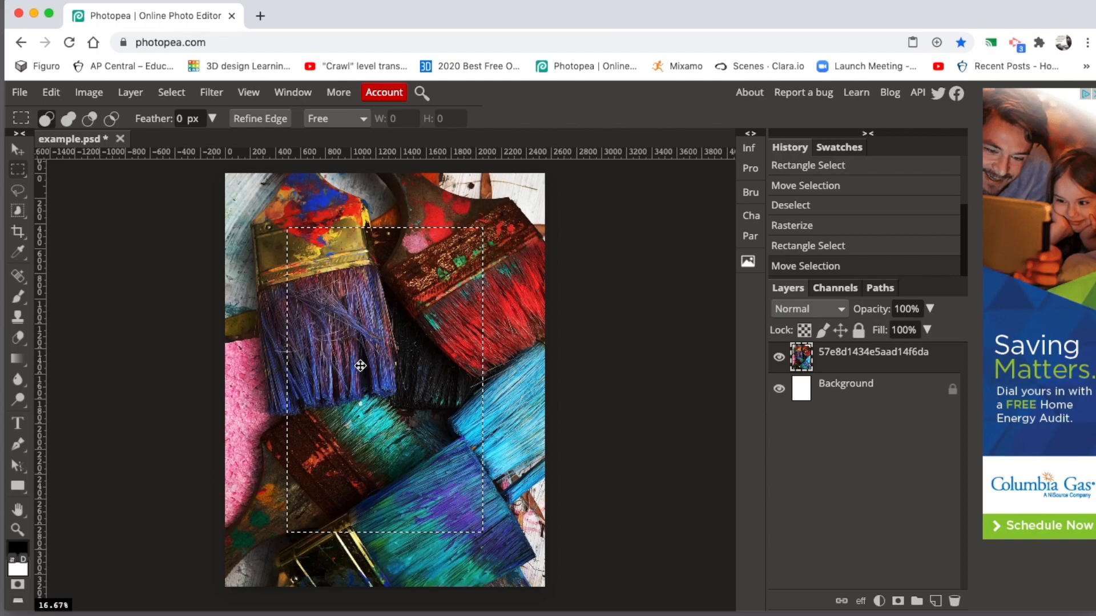
Open the Filter Gallery for the selected area and change the effect to Paint Daubs.
{"action": "left_click", "coordinate": [208, 94]}
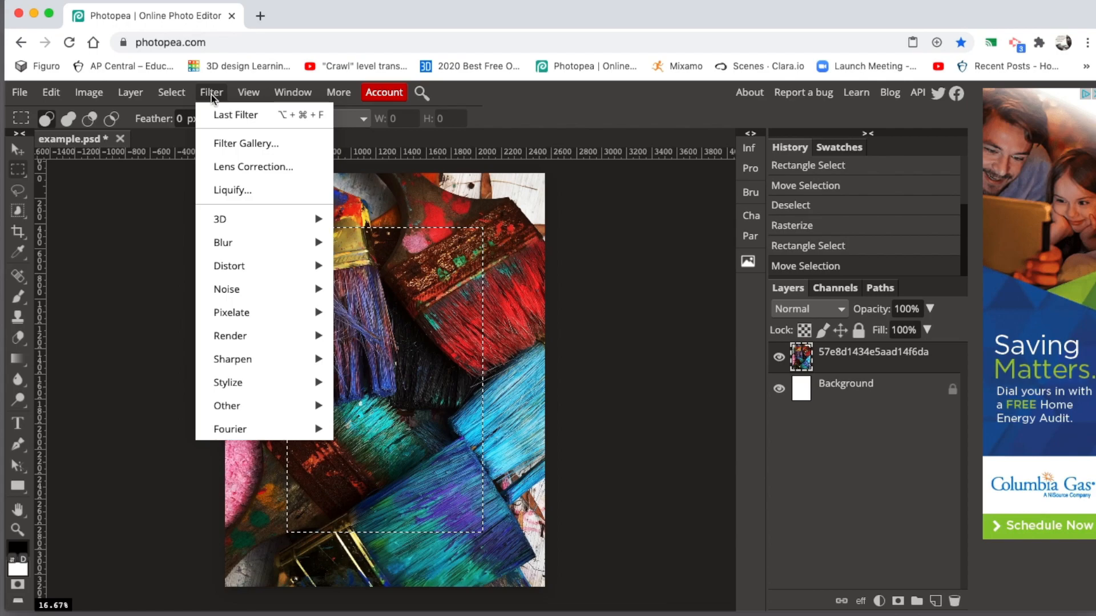
{"action": "left_click", "coordinate": [244, 145]}
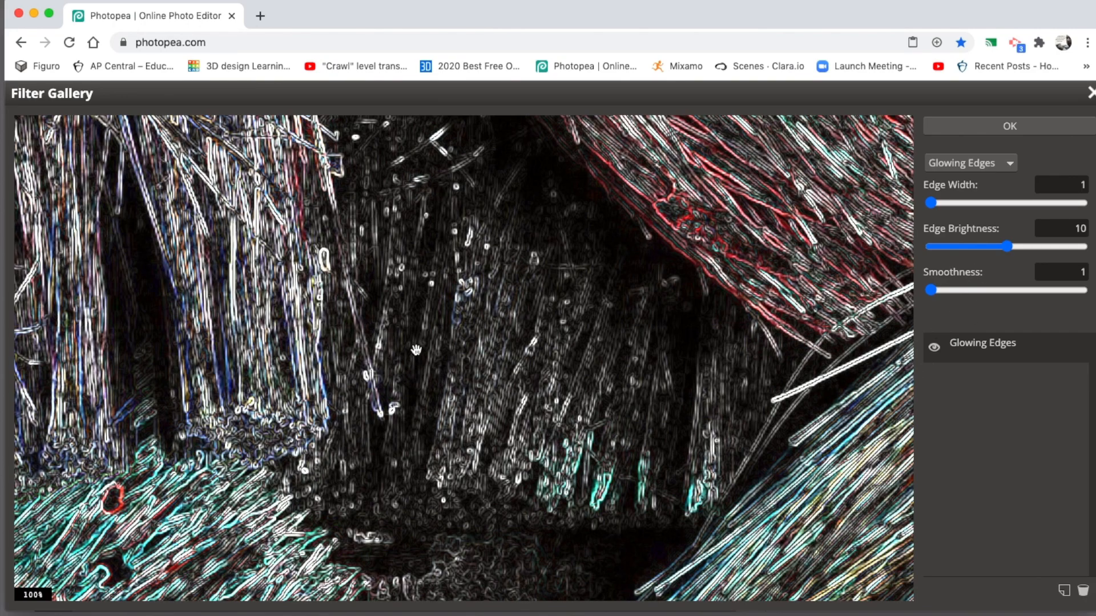
{"action": "left_click", "coordinate": [1011, 169]}
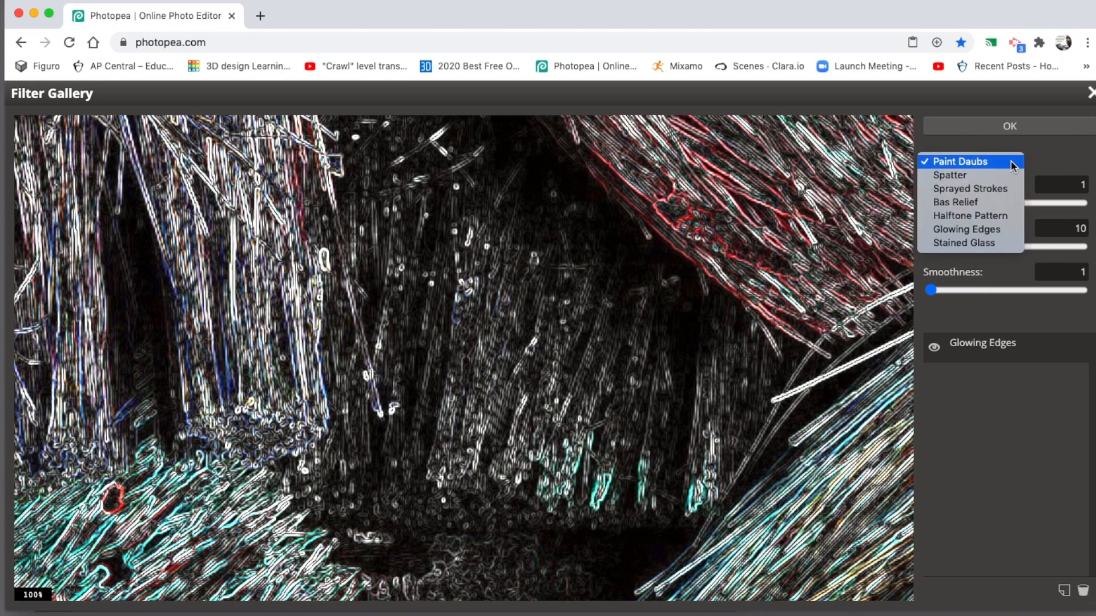
{"action": "left_click", "coordinate": [1013, 166]}
{"action": "left_click", "coordinate": [1008, 142]}
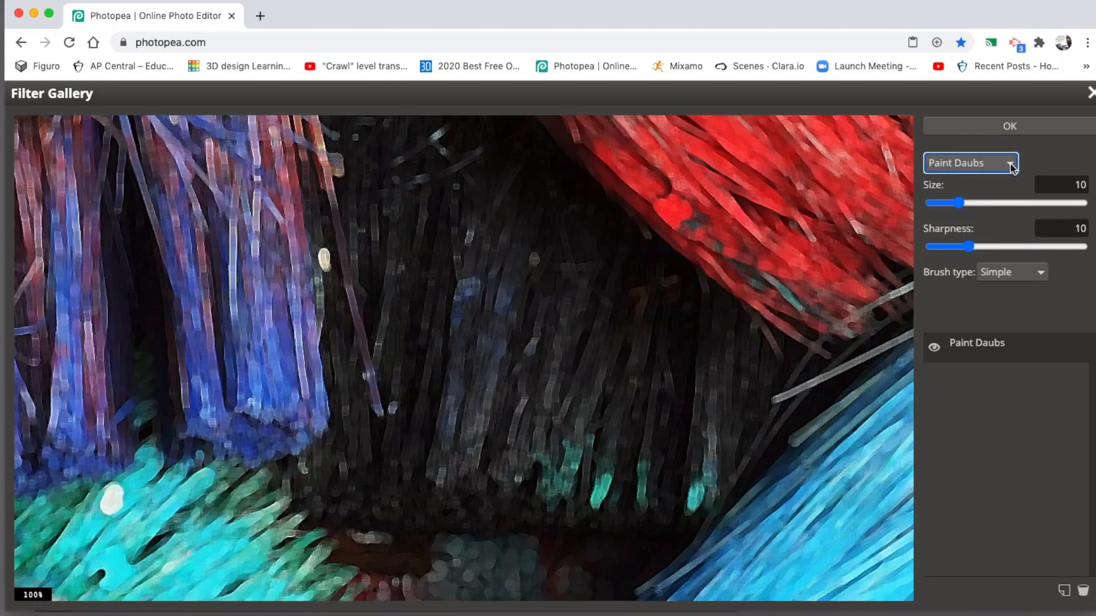
Zoom the filter preview out to the whole photo and examine the Paint Daubs effect on the brushes at several magnifications.
{"action": "left_click", "coordinate": [38, 591]}
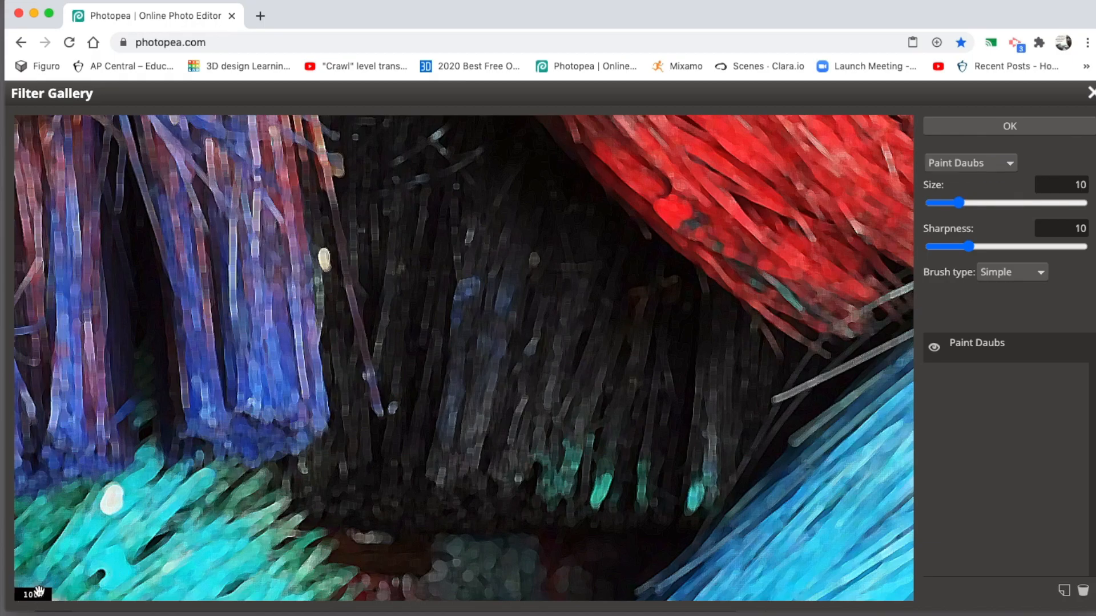
{"action": "key", "text": "ctrl+minus"}
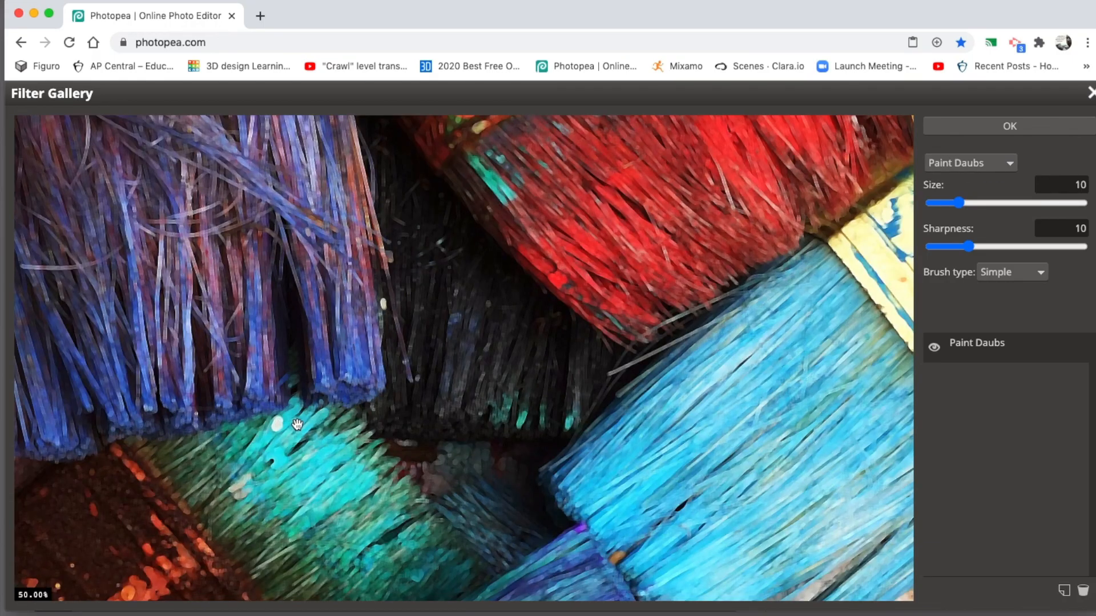
{"action": "scroll", "coordinate": [295, 435], "scroll_direction": "down", "scroll_amount": 4}
{"action": "scroll", "coordinate": [300, 429], "scroll_direction": "up", "scroll_amount": 1}
{"action": "scroll", "coordinate": [299, 428], "scroll_direction": "up", "scroll_amount": 1}
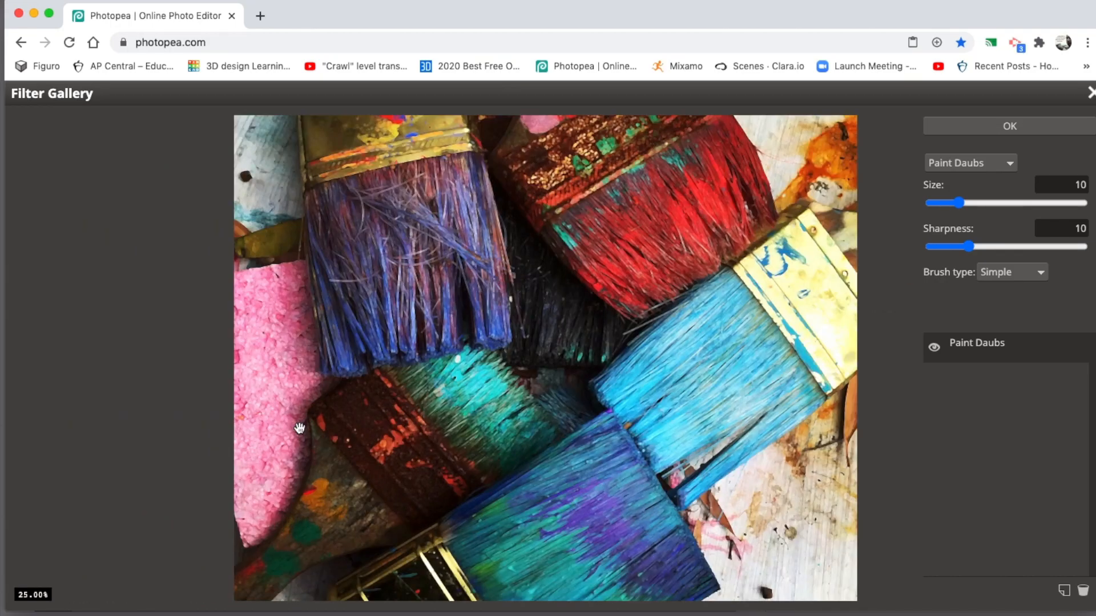
{"action": "scroll", "coordinate": [300, 430], "scroll_direction": "down", "scroll_amount": 2}
{"action": "scroll", "coordinate": [300, 429], "scroll_direction": "up", "scroll_amount": 1}
{"action": "scroll", "coordinate": [300, 429], "scroll_direction": "up", "scroll_amount": 1}
{"action": "scroll", "coordinate": [300, 430], "scroll_direction": "down", "scroll_amount": 1}
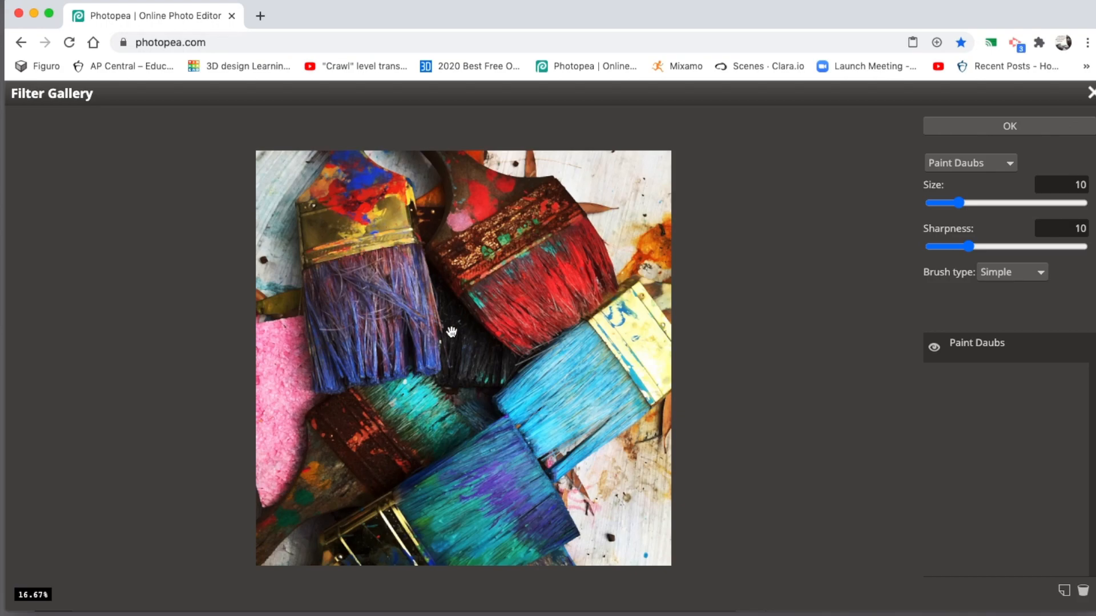
{"action": "left_click_drag", "start_coordinate": [598, 310], "coordinate": [452, 288]}
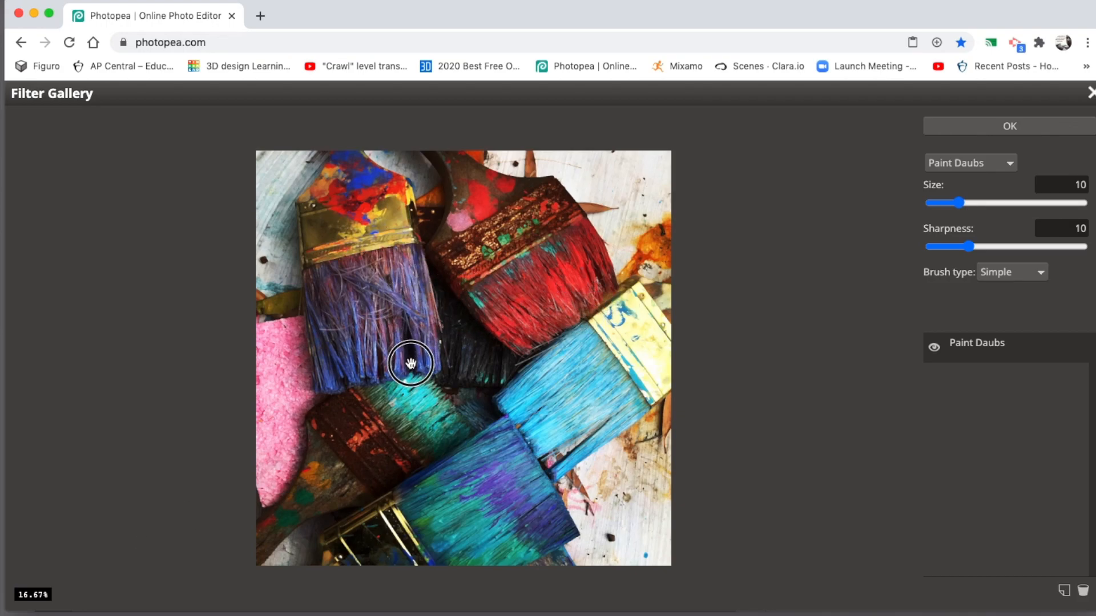
{"action": "scroll", "coordinate": [406, 355], "scroll_direction": "down", "scroll_amount": 1}
{"action": "scroll", "coordinate": [406, 355], "scroll_direction": "up", "scroll_amount": 3}
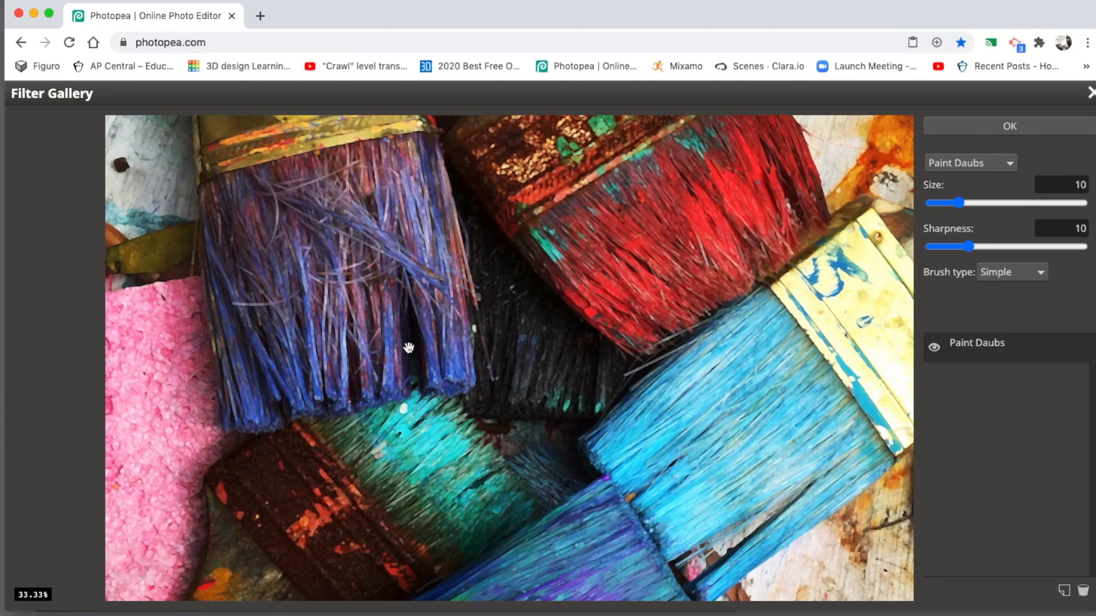
{"action": "scroll", "coordinate": [408, 349], "scroll_direction": "up", "scroll_amount": 2}
{"action": "left_click_drag", "start_coordinate": [413, 343], "coordinate": [446, 320]}
{"action": "scroll", "coordinate": [445, 320], "scroll_direction": "down", "scroll_amount": 2}
{"action": "scroll", "coordinate": [447, 325], "scroll_direction": "down", "scroll_amount": 2}
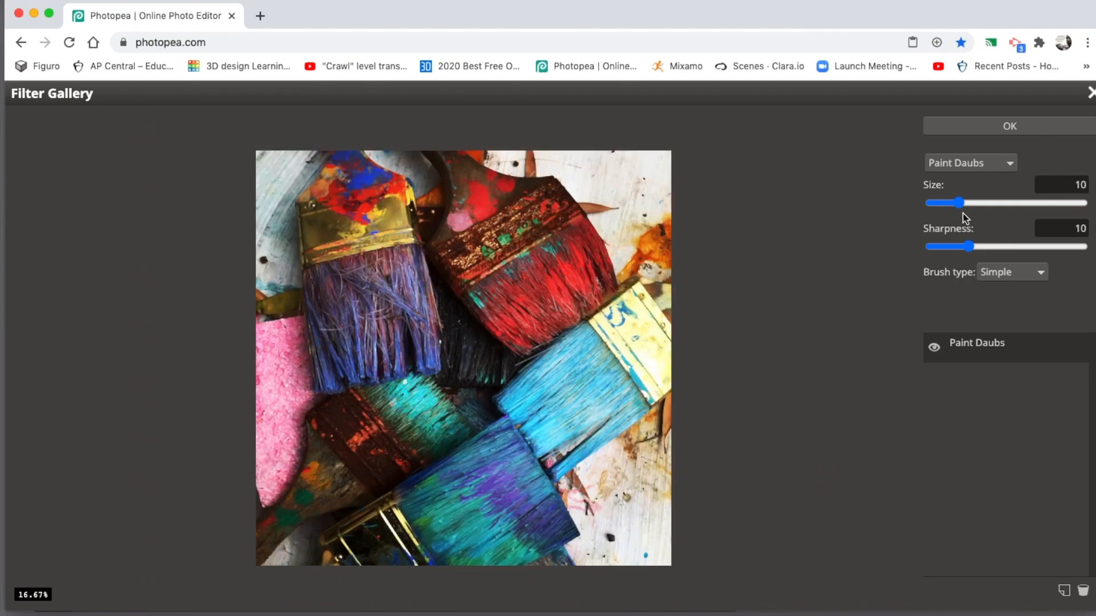
Try the Paint Daubs effect with a size of 23 and the Dark Rough brush type.
{"action": "left_click_drag", "start_coordinate": [960, 204], "coordinate": [996, 204]}
{"action": "left_click", "coordinate": [1040, 274]}
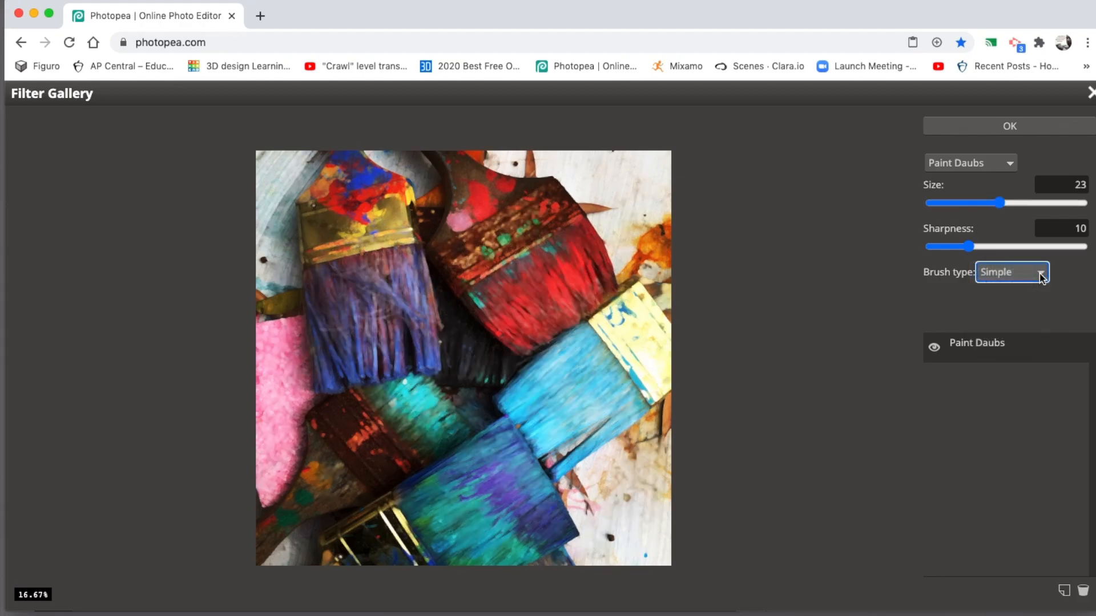
{"action": "left_click", "coordinate": [1040, 275]}
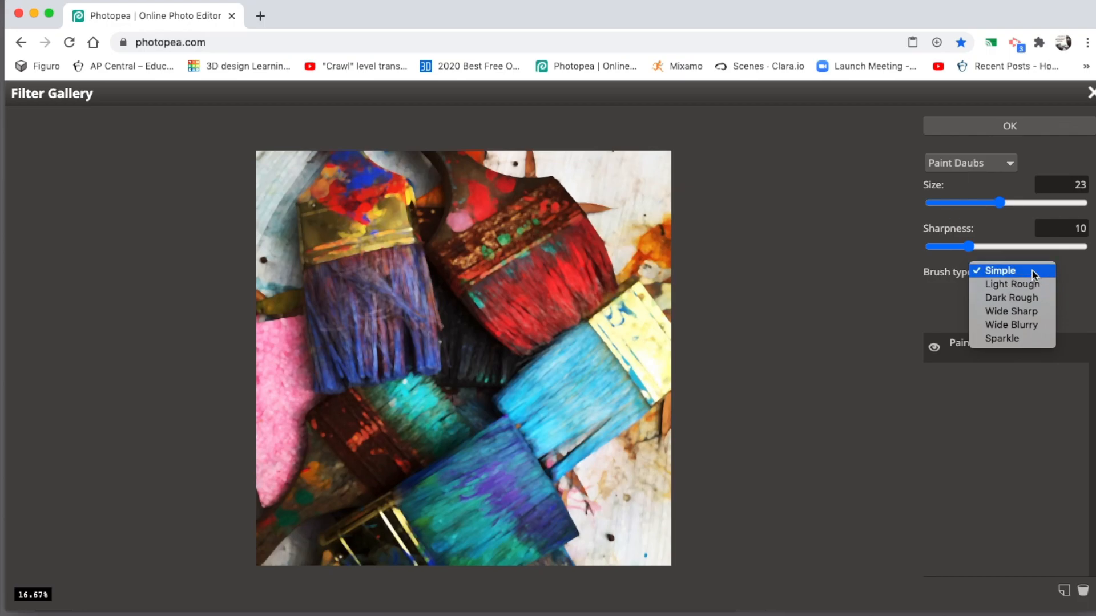
{"action": "left_click", "coordinate": [1017, 299]}
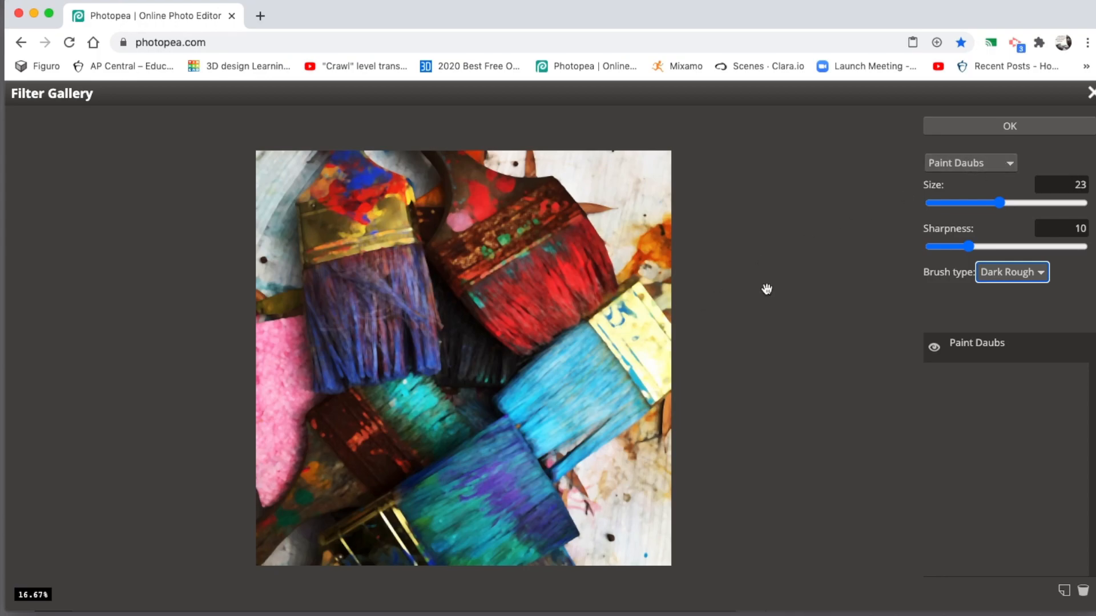
Try the Spatter effect on the photo with a smoothness of 8.
{"action": "left_click", "coordinate": [1010, 165]}
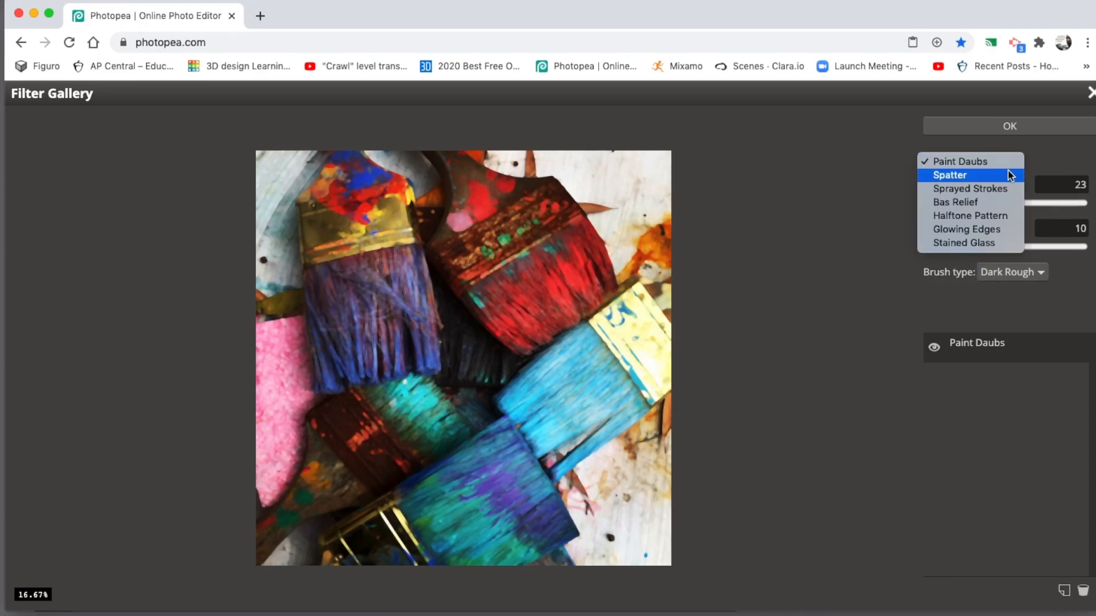
{"action": "left_click", "coordinate": [1003, 177]}
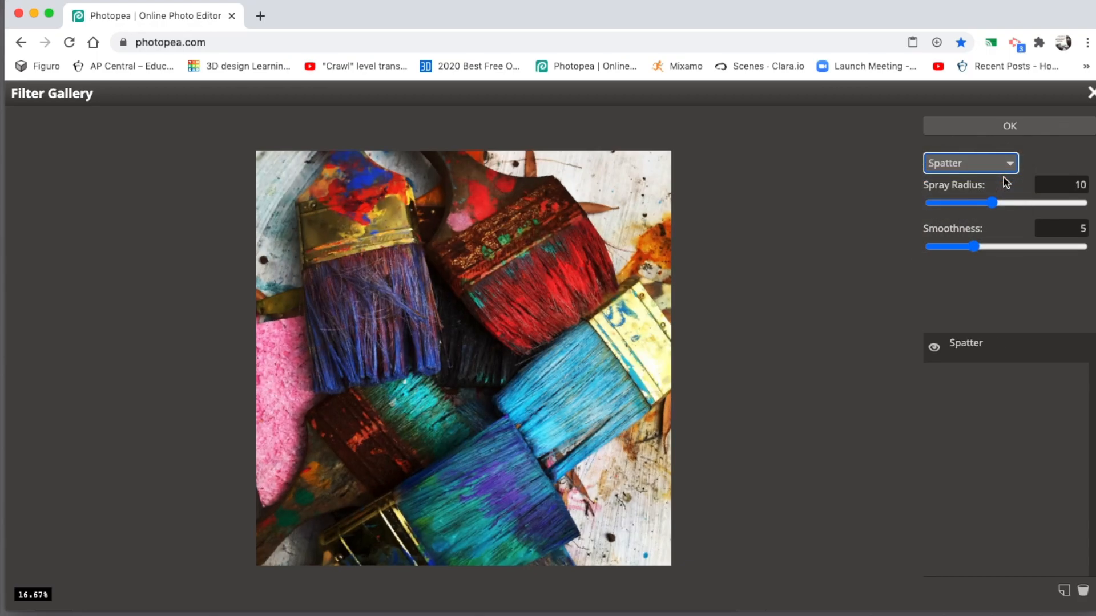
{"action": "left_click", "coordinate": [977, 248]}
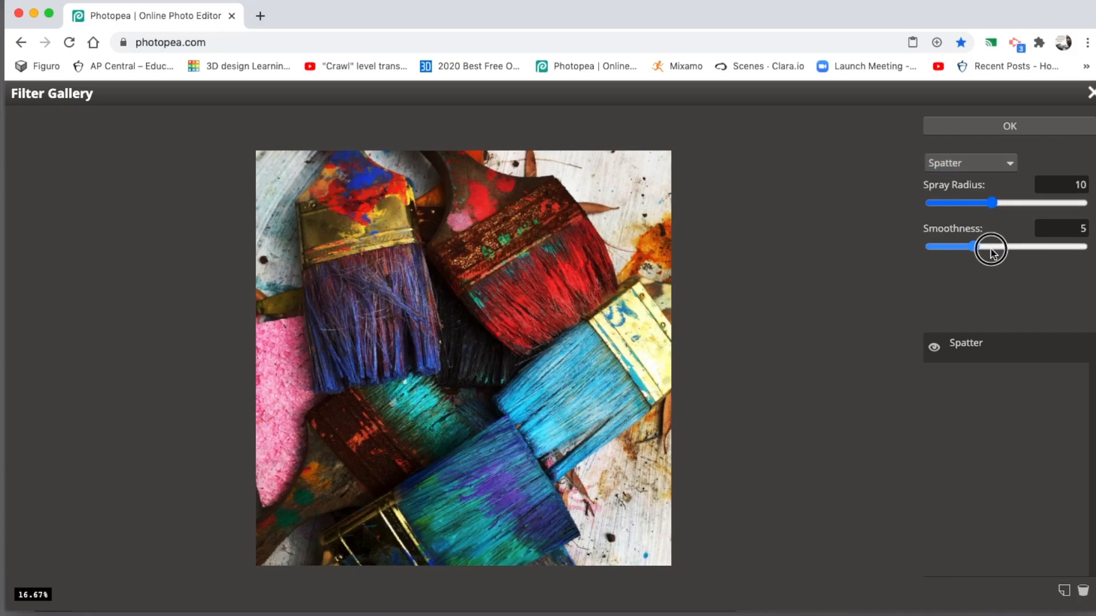
Apply the Paint Daubs effect with a size of 28 and the Simple brush type to the selection, and deselect the area.
{"action": "left_click", "coordinate": [1009, 163]}
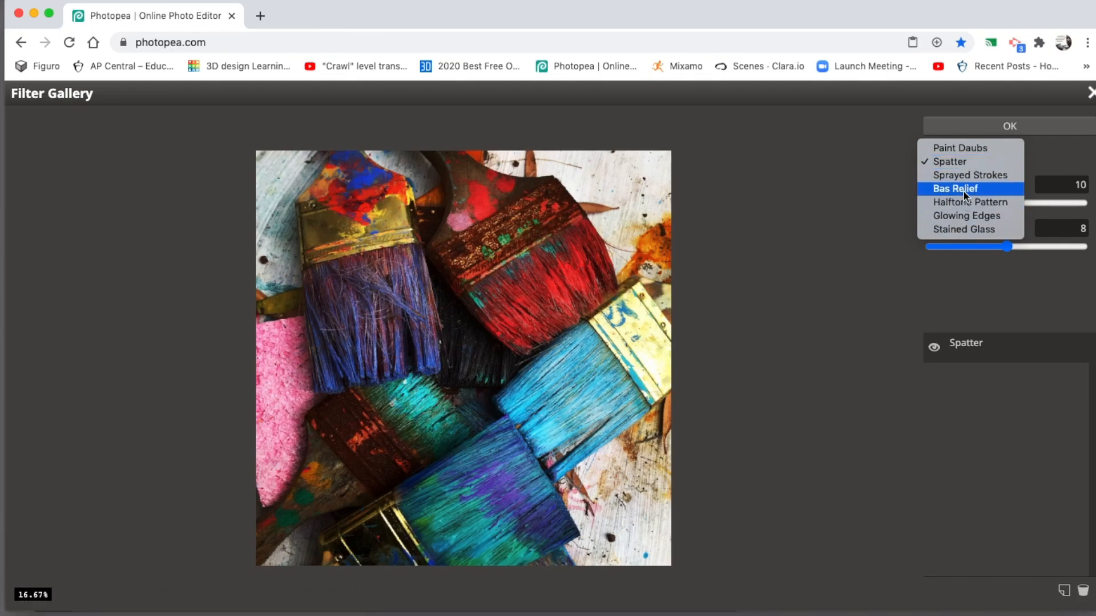
{"action": "left_click", "coordinate": [966, 149]}
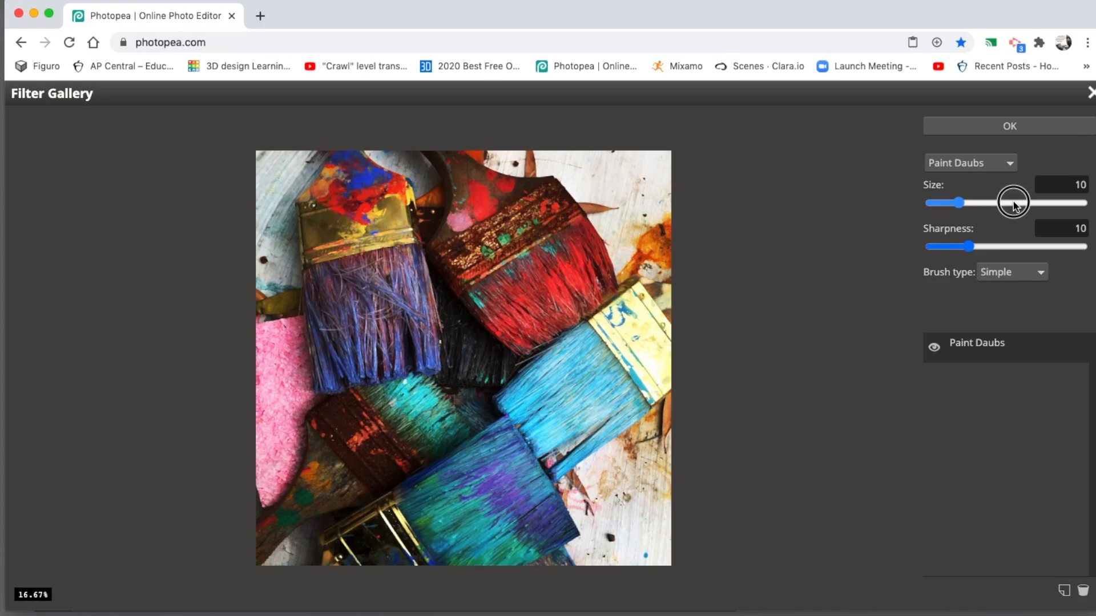
{"action": "left_click_drag", "start_coordinate": [1013, 201], "coordinate": [1072, 184]}
{"action": "left_click", "coordinate": [1072, 185]}
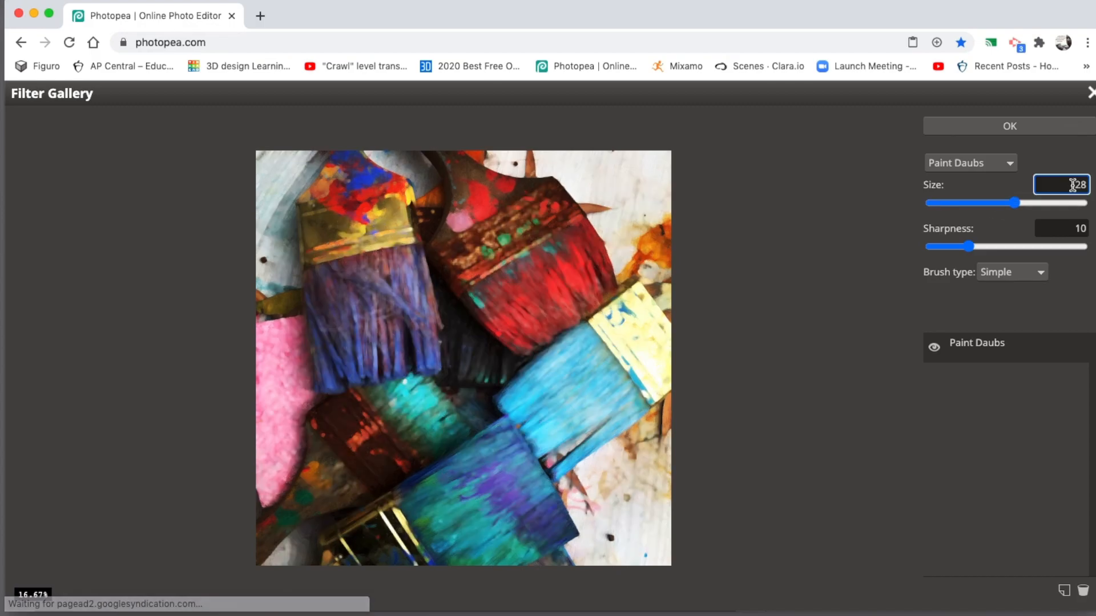
{"action": "left_click_drag", "start_coordinate": [1065, 186], "coordinate": [1084, 182]}
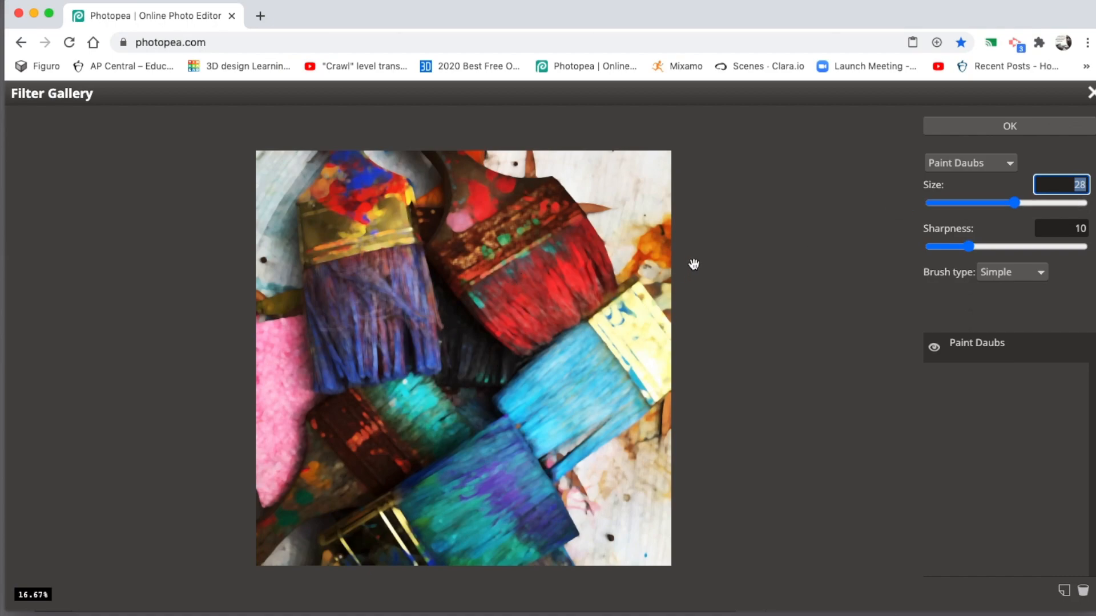
{"action": "left_click", "coordinate": [990, 131]}
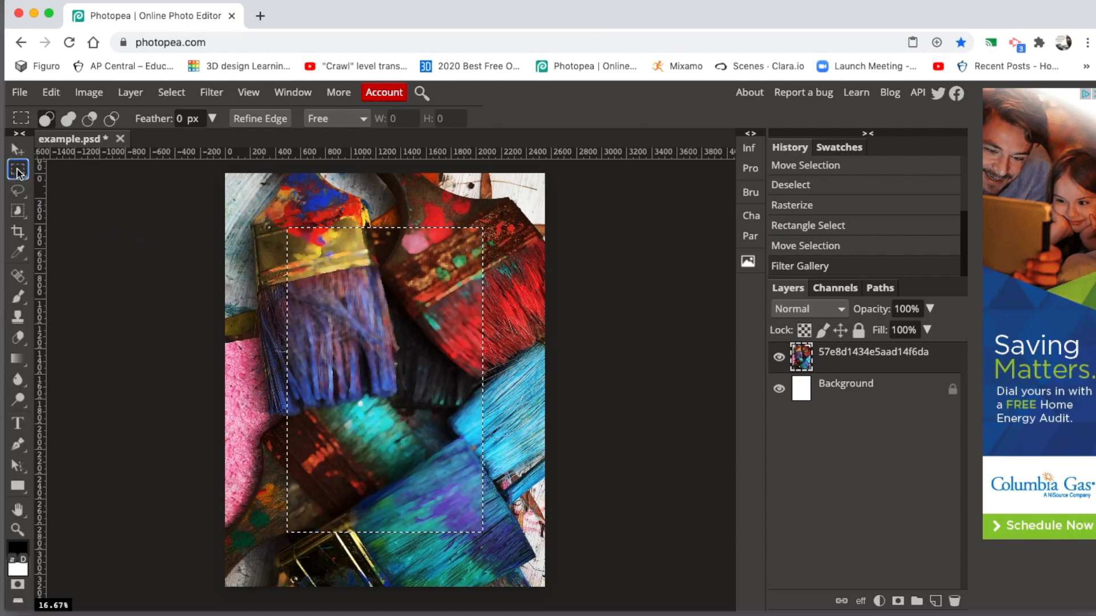
{"action": "left_click", "coordinate": [258, 207]}
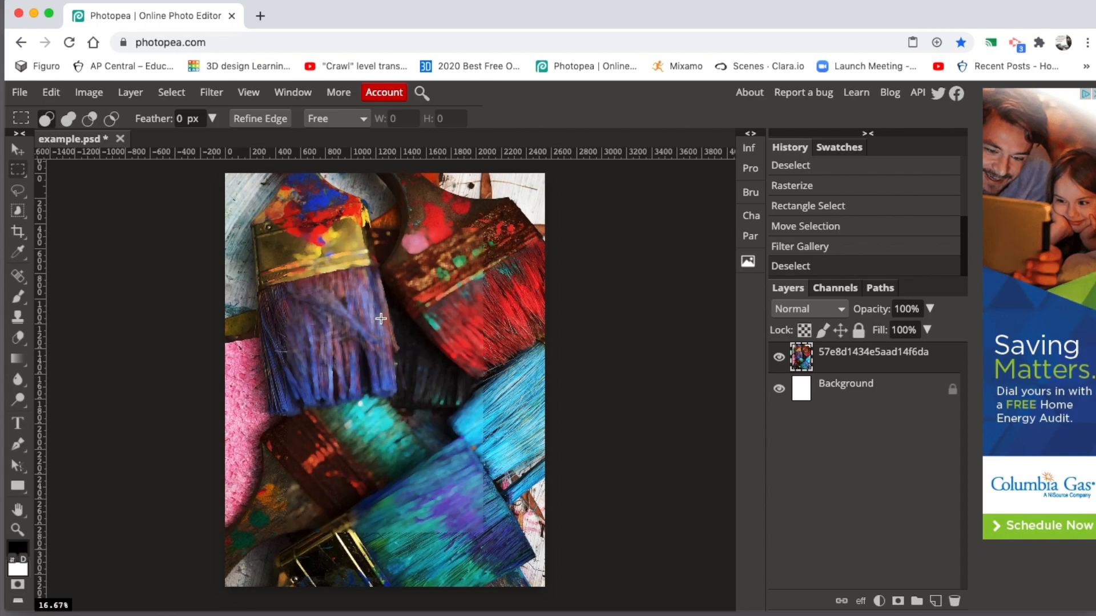
Add a text layer with the surname on the gold band of the purple-bristled brush, with a size of 150 px.
{"action": "left_click", "coordinate": [18, 424]}
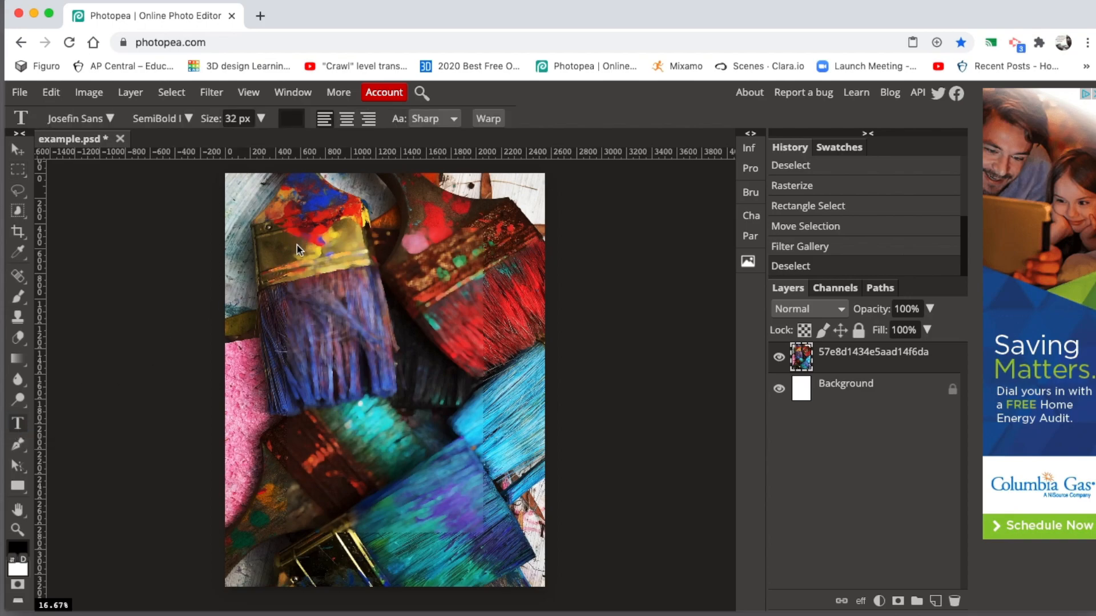
{"action": "left_click", "coordinate": [281, 249]}
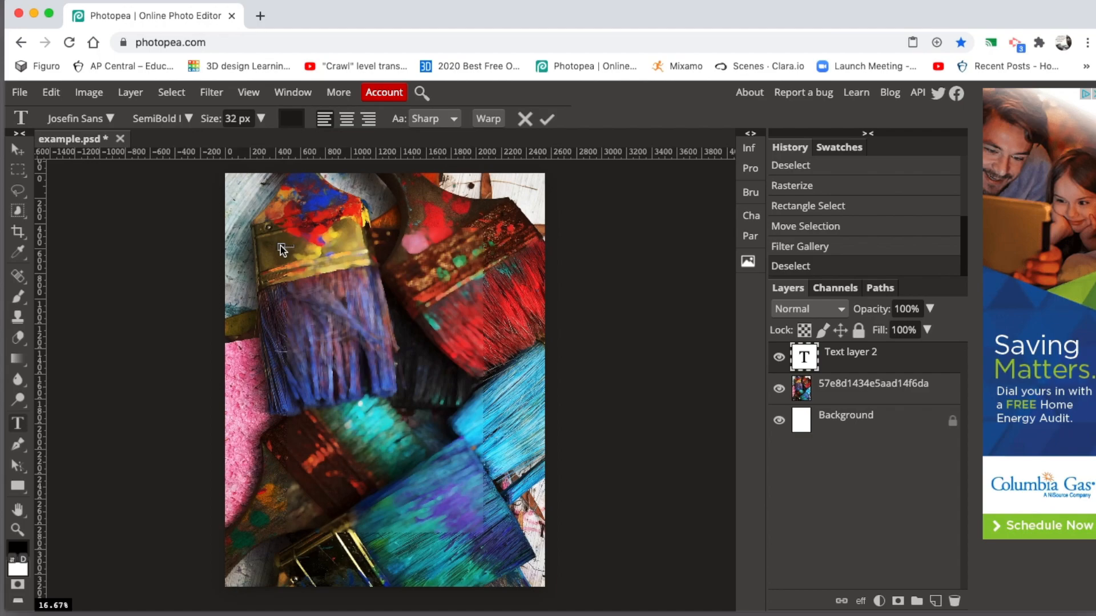
{"action": "left_click", "coordinate": [261, 119]}
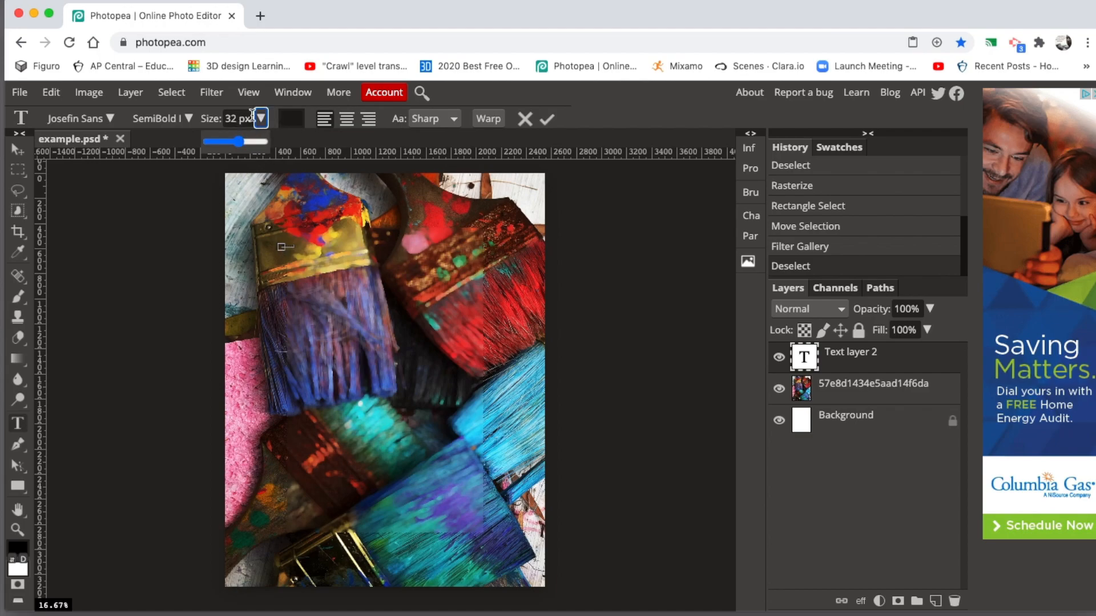
{"action": "left_click_drag", "start_coordinate": [240, 142], "coordinate": [252, 146]}
{"action": "left_click", "coordinate": [284, 245]}
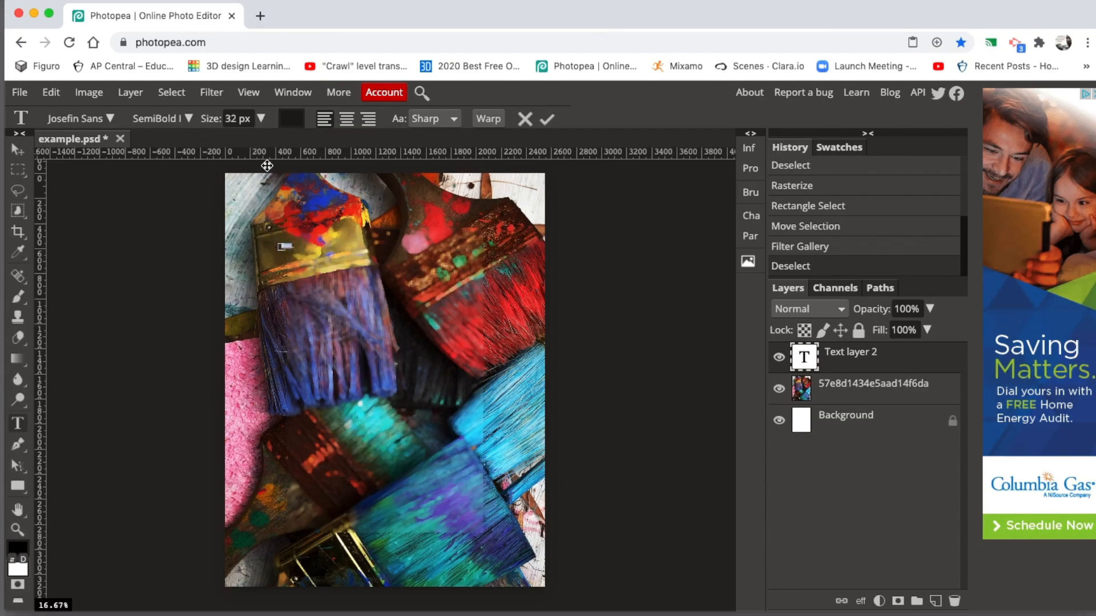
{"action": "left_click", "coordinate": [261, 119]}
{"action": "left_click_drag", "start_coordinate": [254, 142], "coordinate": [264, 145]}
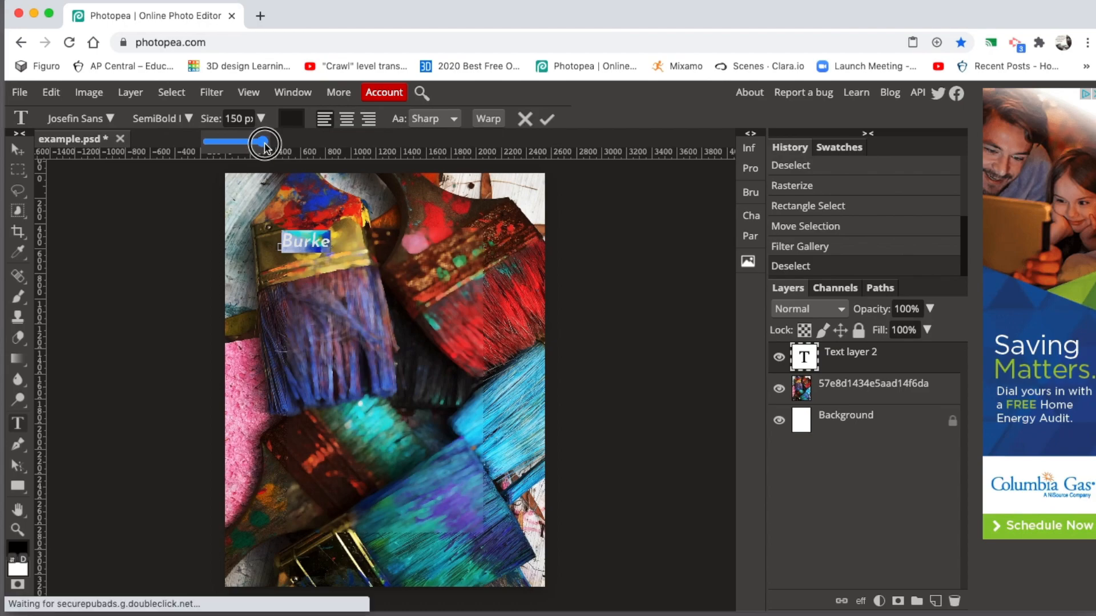
{"action": "left_click", "coordinate": [327, 246]}
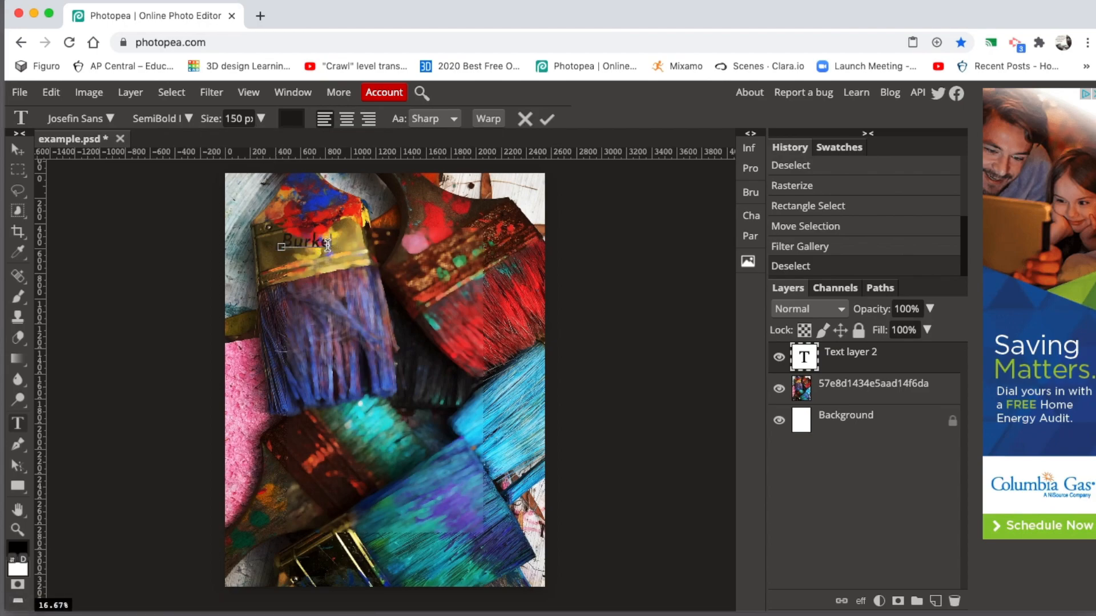
{"action": "type", "text": "y"}
Set the whole surname text to 300 px and move it down onto the purple bristles near the middle of the photo.
{"action": "left_click", "coordinate": [243, 118]}
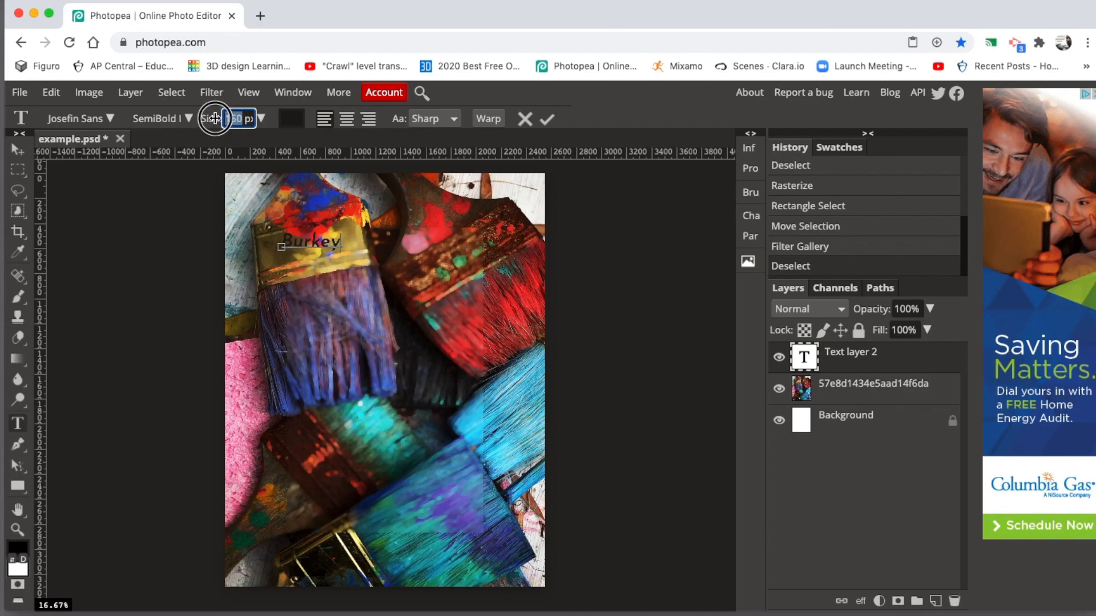
{"action": "type", "text": "300"}
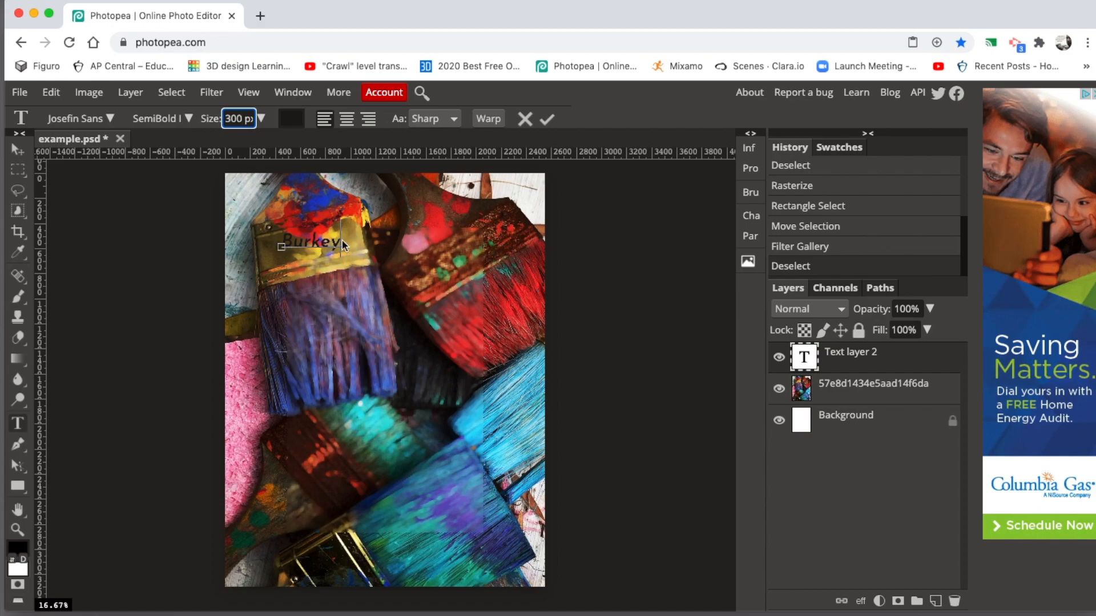
{"action": "left_click_drag", "start_coordinate": [341, 241], "coordinate": [288, 233]}
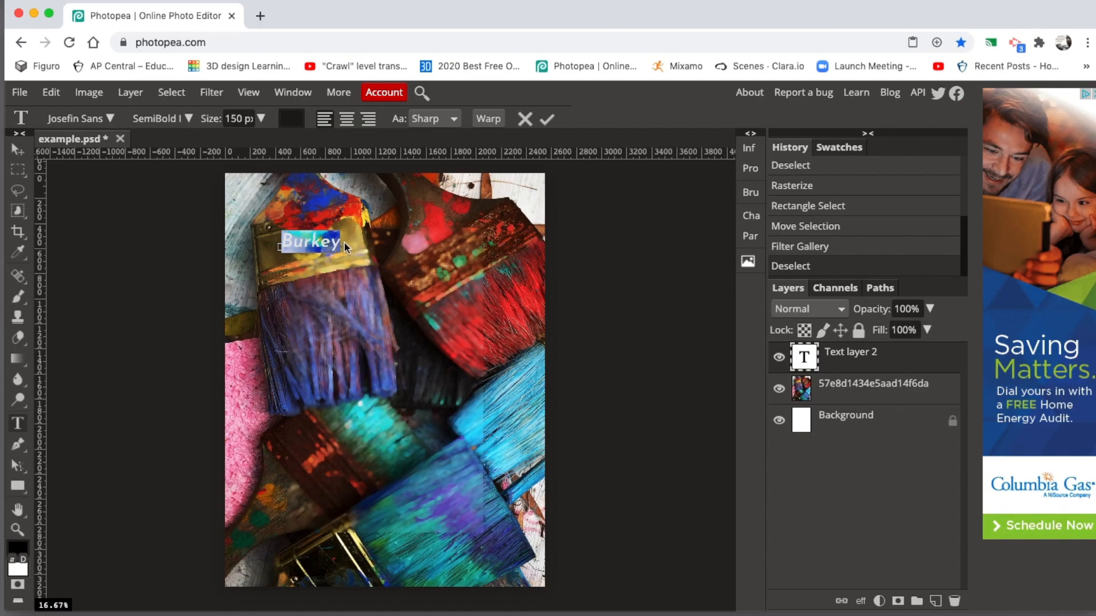
{"action": "left_click", "coordinate": [216, 119]}
{"action": "type", "text": "00"}
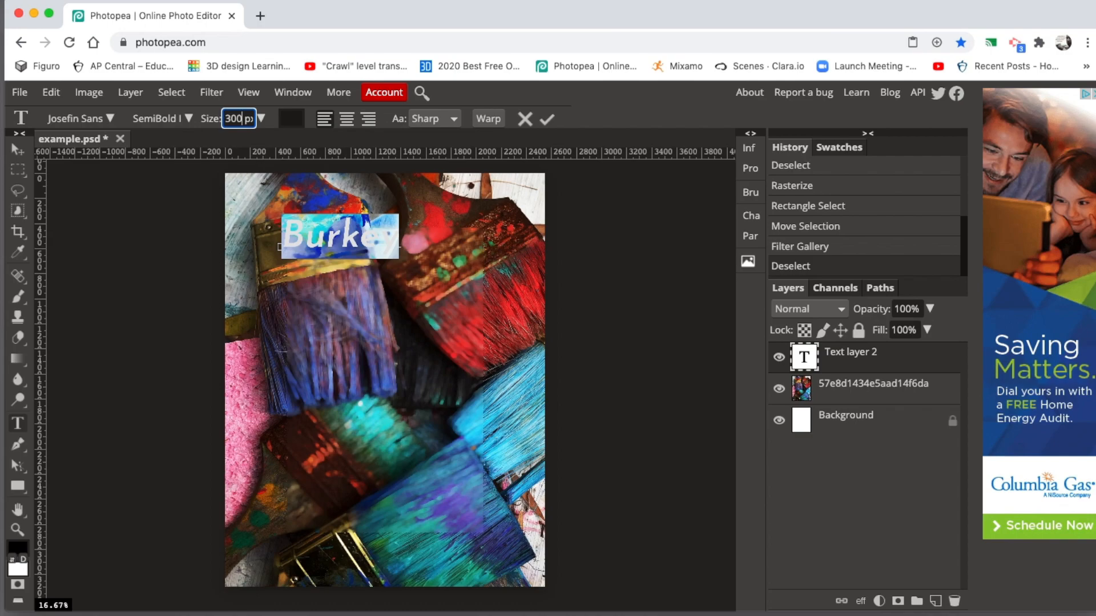
{"action": "left_click", "coordinate": [18, 150]}
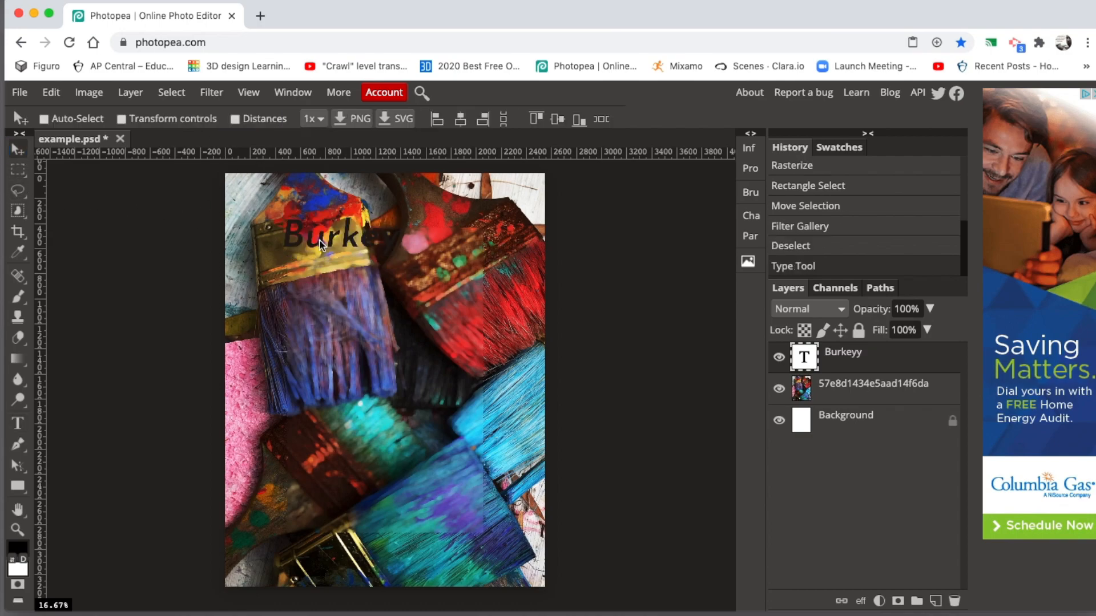
{"action": "mouse_move", "coordinate": [316, 240]}
{"action": "left_mouse_down"}
{"action": "mouse_move", "coordinate": [296, 282]}
{"action": "mouse_move", "coordinate": [289, 266]}
{"action": "mouse_move", "coordinate": [332, 253]}
{"action": "mouse_move", "coordinate": [344, 229]}
{"action": "mouse_move", "coordinate": [320, 227]}
{"action": "mouse_move", "coordinate": [365, 227]}
{"action": "mouse_move", "coordinate": [353, 228]}
{"action": "mouse_move", "coordinate": [356, 367]}
{"action": "left_mouse_up"}
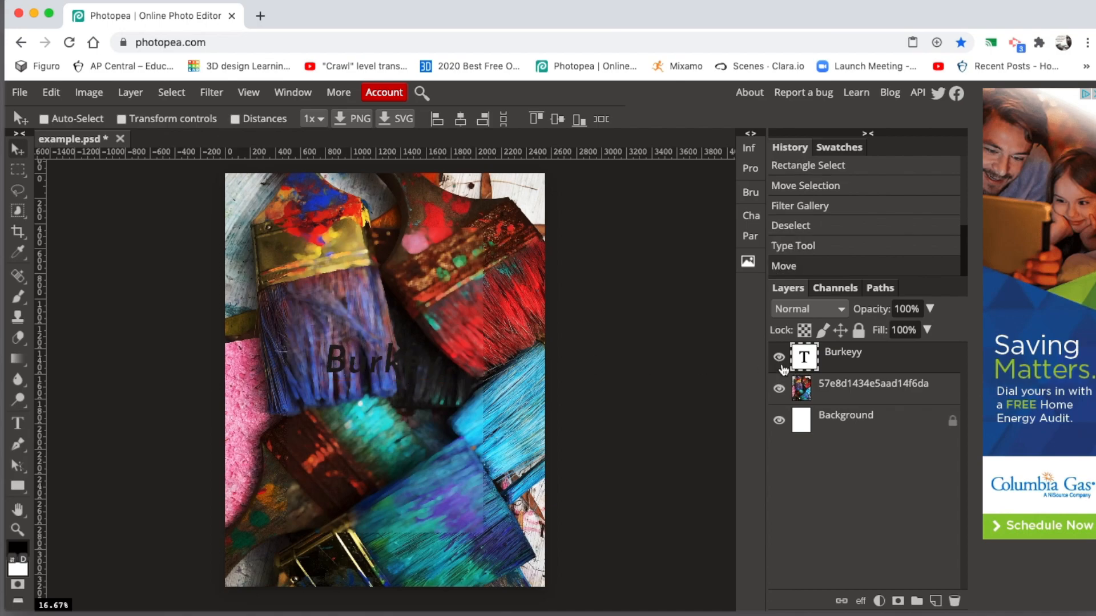
Hide the surname text layer and the photo layer in turn, making each visible again.
{"action": "left_click", "coordinate": [778, 358]}
{"action": "left_click", "coordinate": [779, 358]}
{"action": "left_click", "coordinate": [779, 390]}
{"action": "left_click", "coordinate": [779, 391]}
Recolour the whole surname text white (ffffff) and commit the text edit.
{"action": "double_click", "coordinate": [803, 358]}
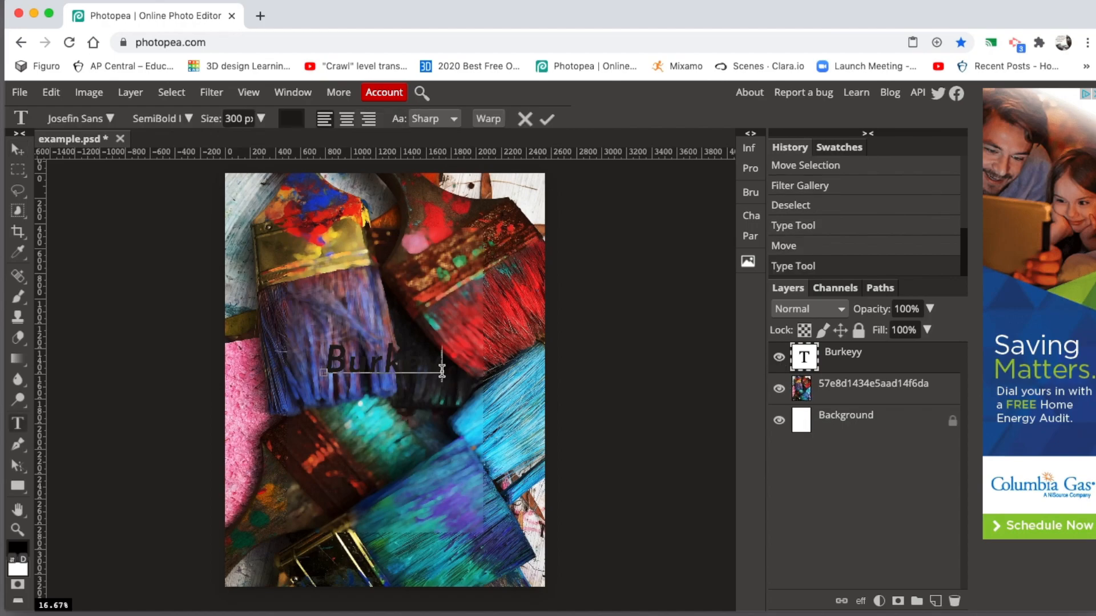
{"action": "left_click_drag", "start_coordinate": [442, 372], "coordinate": [306, 373]}
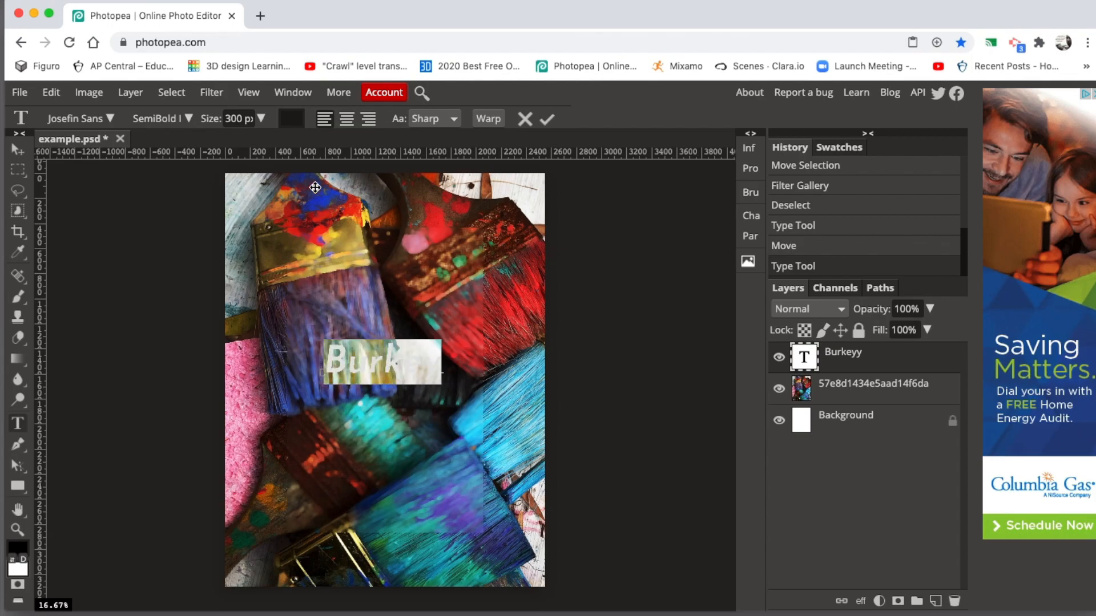
{"action": "left_click", "coordinate": [291, 120]}
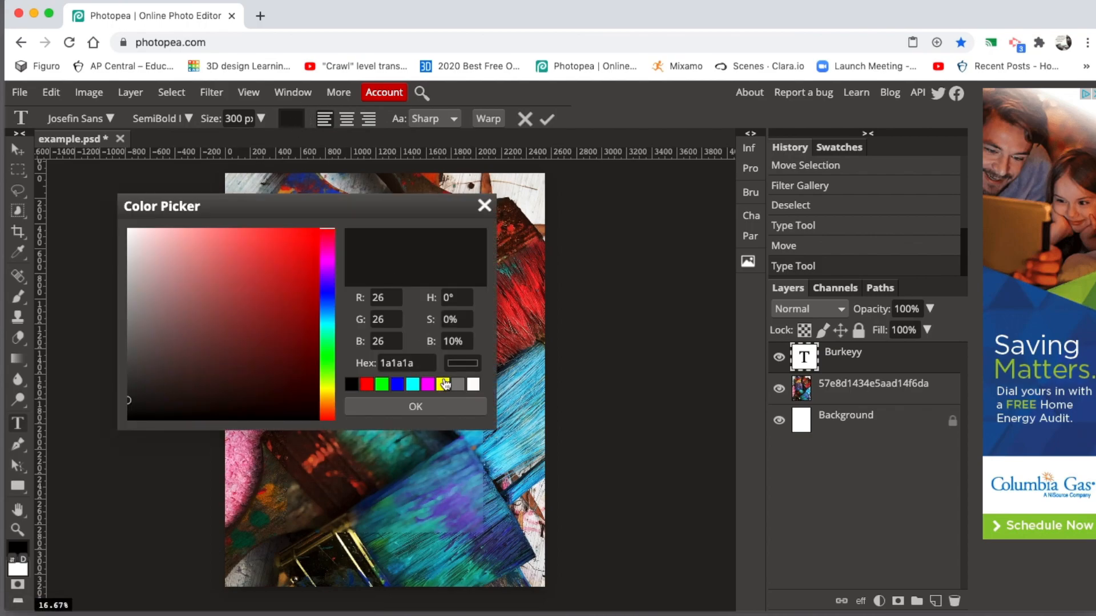
{"action": "left_click", "coordinate": [473, 384]}
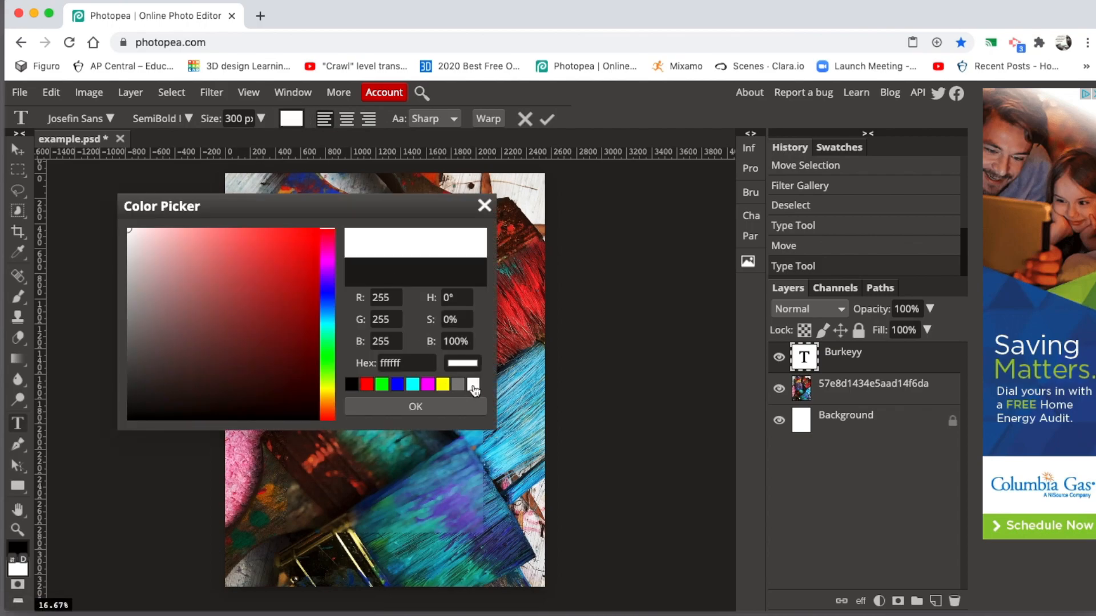
{"action": "left_click", "coordinate": [429, 406]}
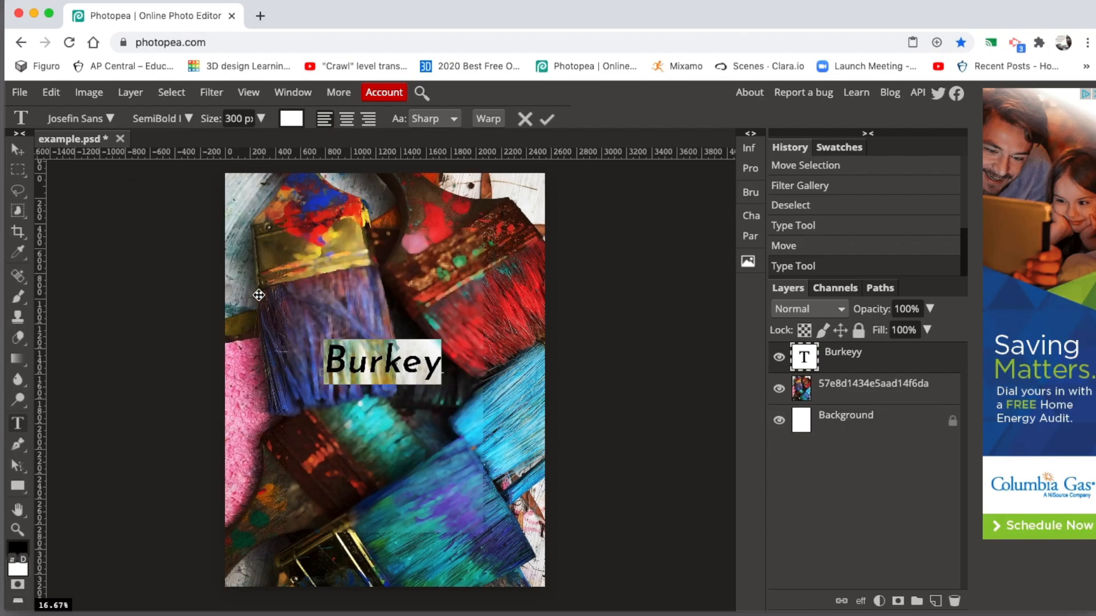
{"action": "left_click", "coordinate": [547, 119]}
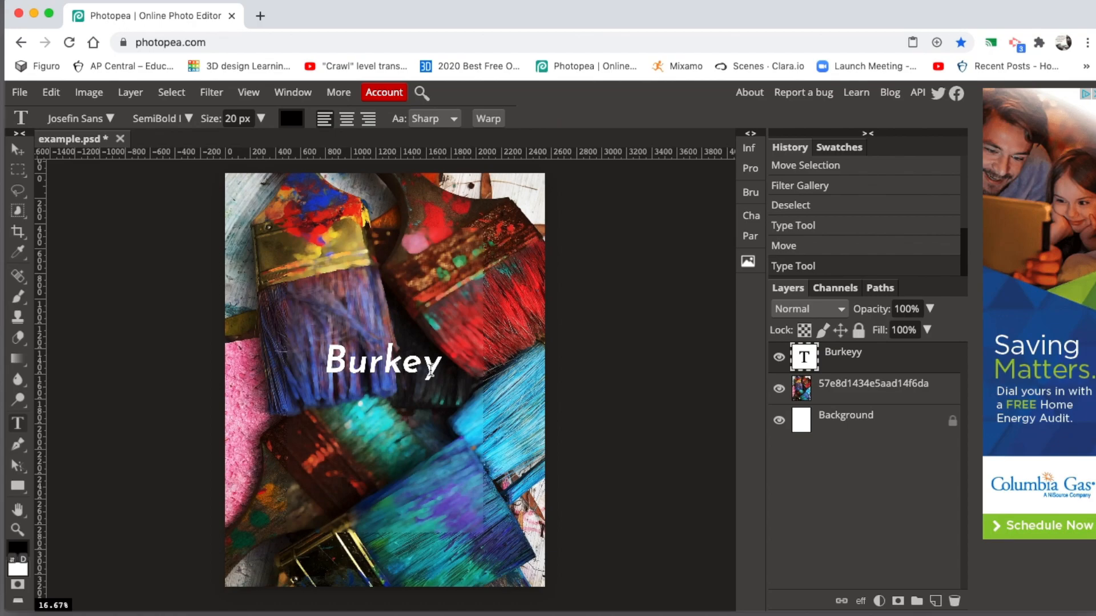
{"action": "left_click", "coordinate": [385, 378]}
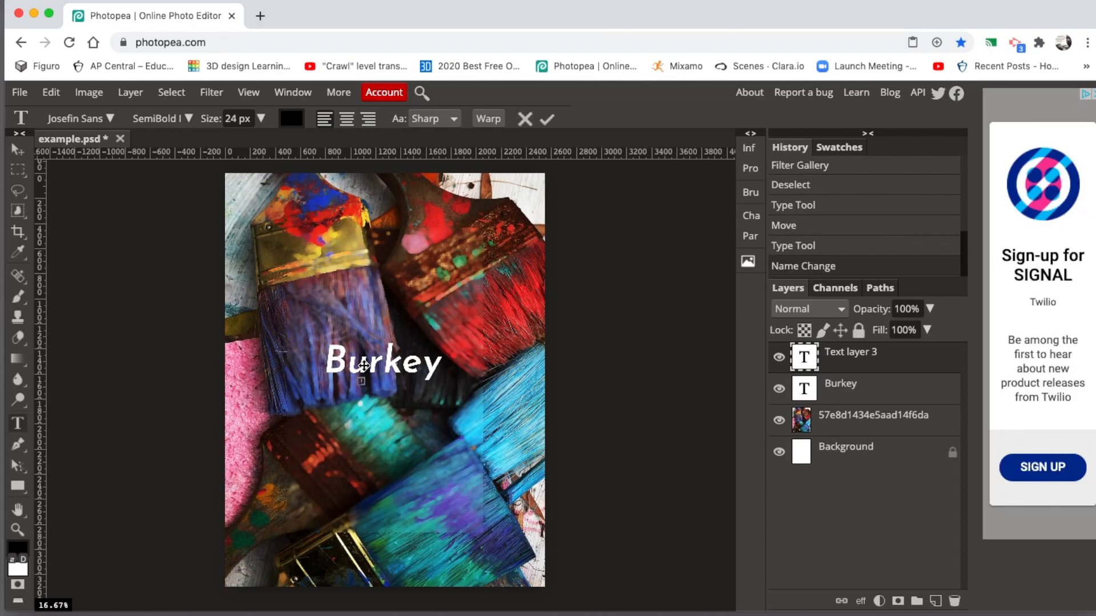
Add a new empty layer and place it between the surname text and the brush photo.
{"action": "left_click", "coordinate": [937, 602]}
{"action": "left_click", "coordinate": [850, 358]}
{"action": "left_click_drag", "start_coordinate": [850, 358], "coordinate": [856, 429]}
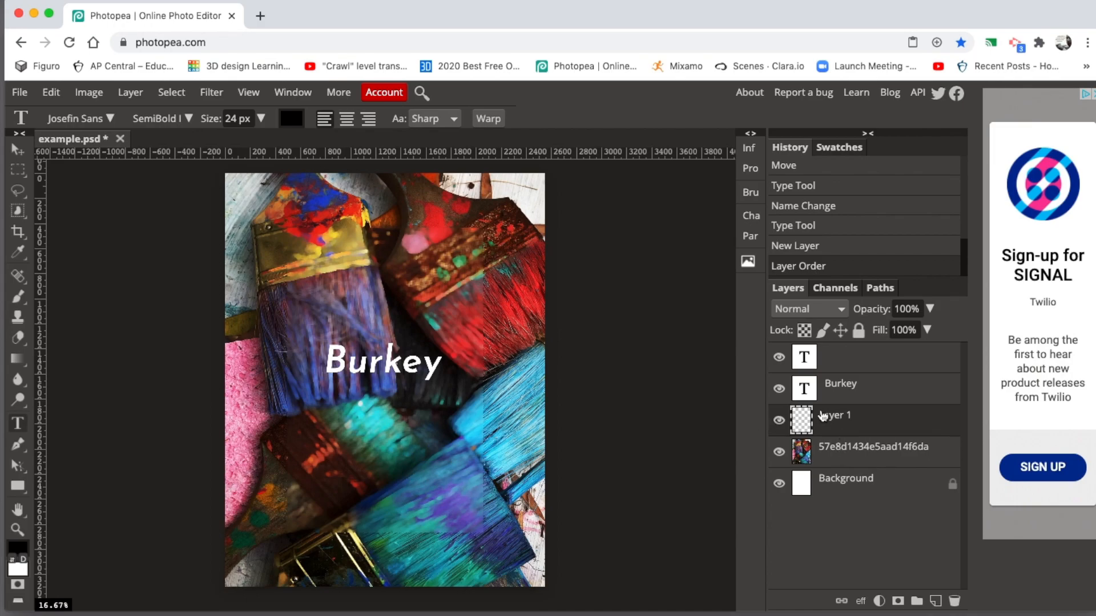
Fill the new empty layer with black using the Paint Bucket Tool.
{"action": "left_click", "coordinate": [20, 361]}
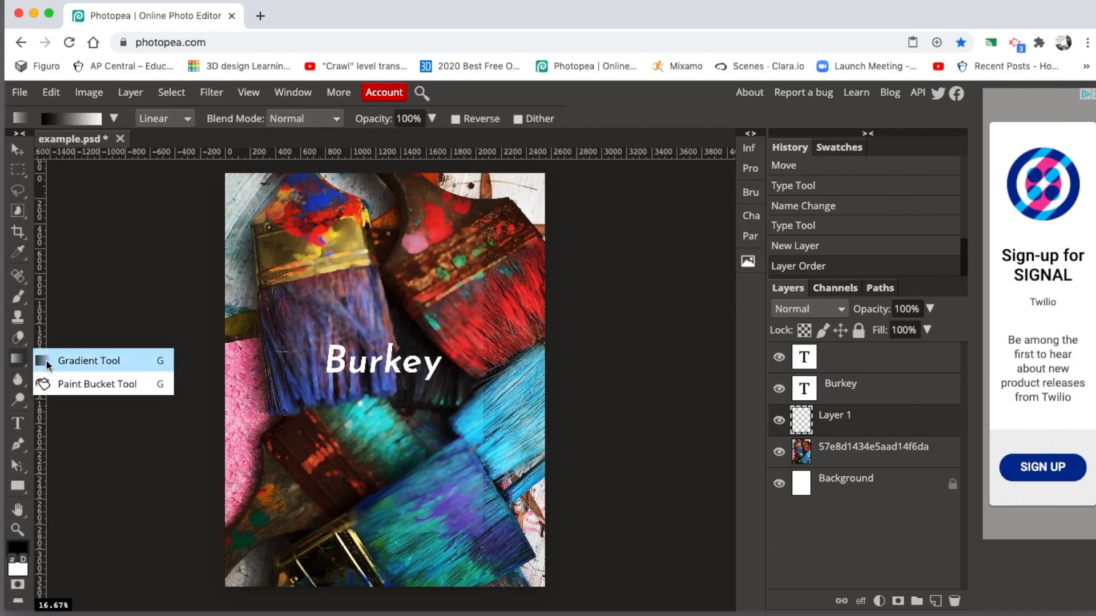
{"action": "left_click", "coordinate": [80, 390]}
{"action": "left_click", "coordinate": [16, 550]}
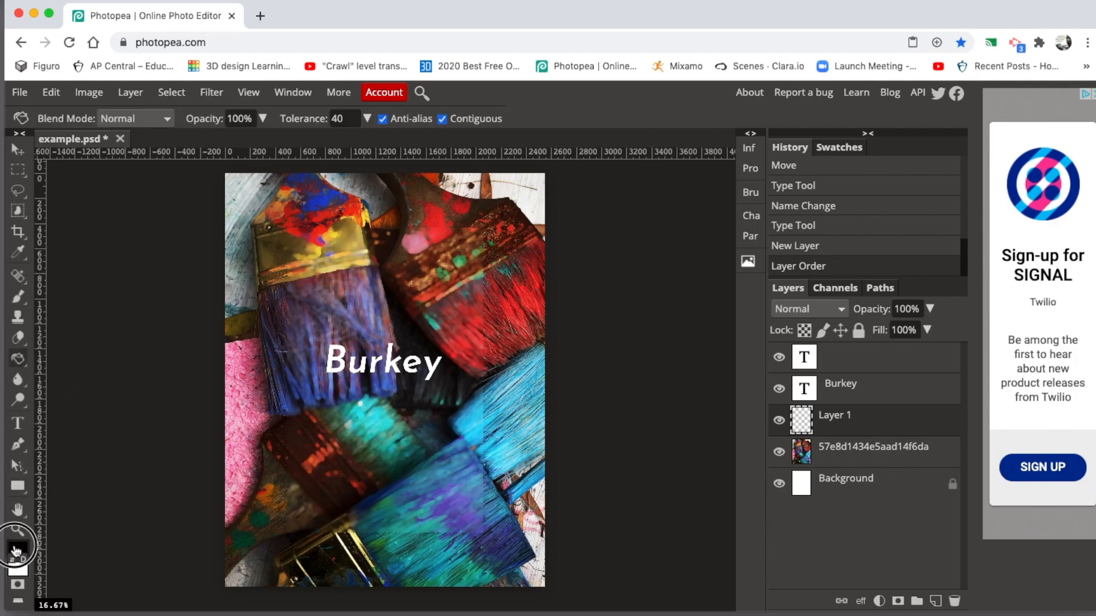
{"action": "left_click", "coordinate": [390, 412]}
{"action": "left_click", "coordinate": [296, 411]}
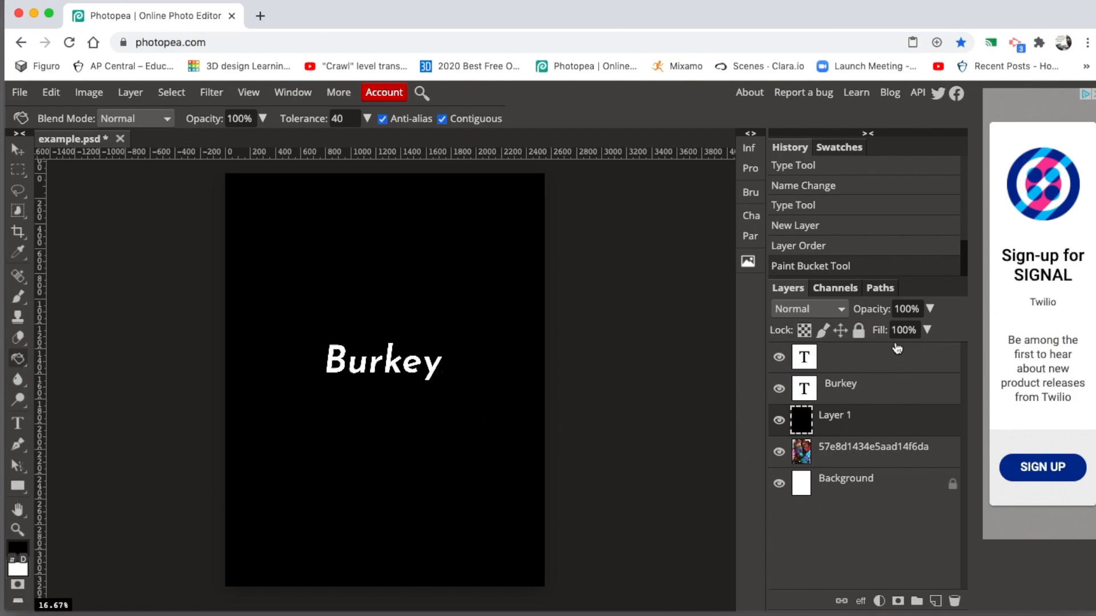
Lower the black layer's opacity to 25% so that it darkens the photo.
{"action": "left_click", "coordinate": [930, 309]}
{"action": "left_click_drag", "start_coordinate": [931, 331], "coordinate": [876, 339]}
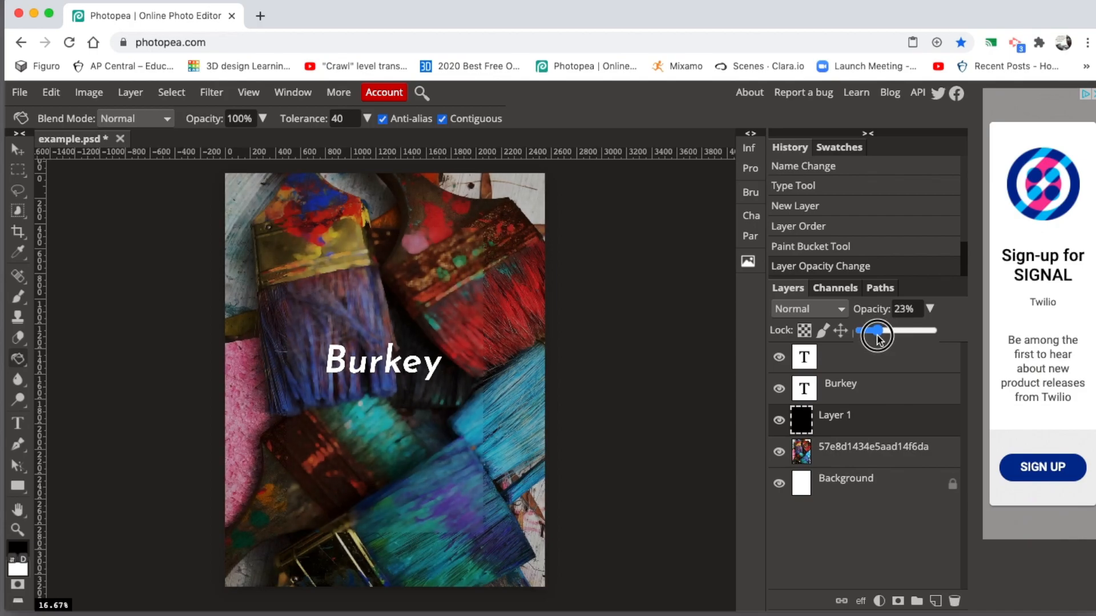
{"action": "left_click_drag", "start_coordinate": [878, 338], "coordinate": [878, 338]}
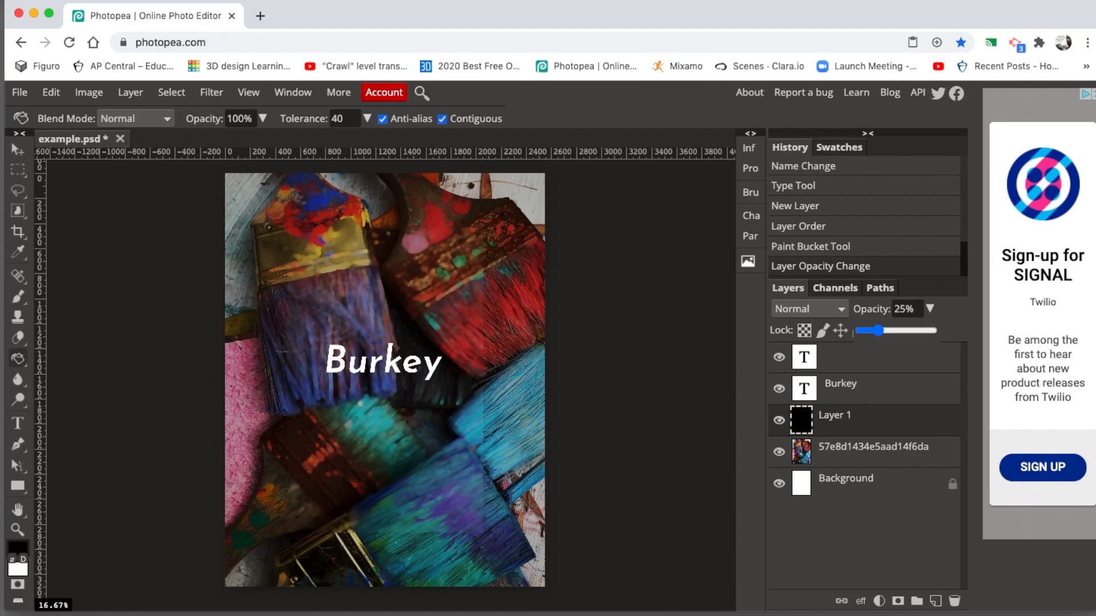
Add a cyan (00ffff) Stroke layer style to the surname text.
{"action": "left_click", "coordinate": [860, 602]}
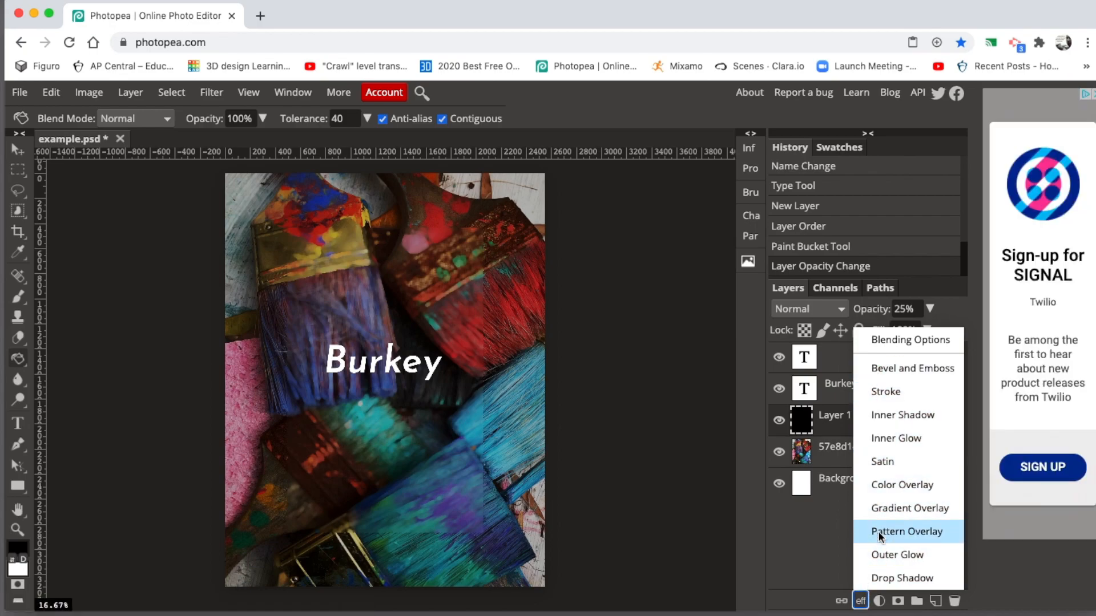
{"action": "left_click", "coordinate": [832, 399]}
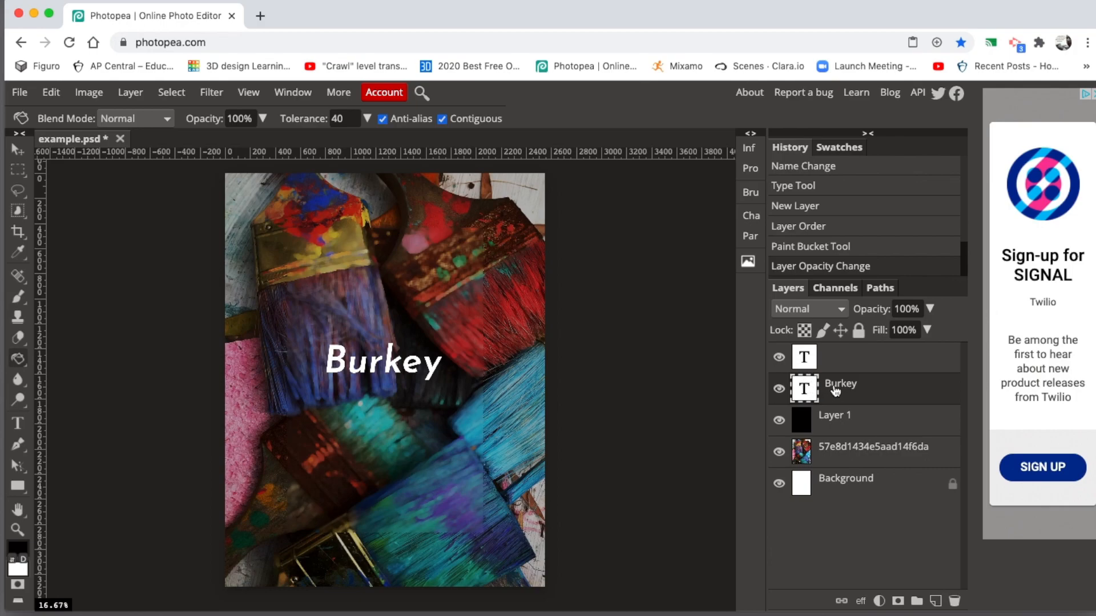
{"action": "double_click", "coordinate": [932, 390]}
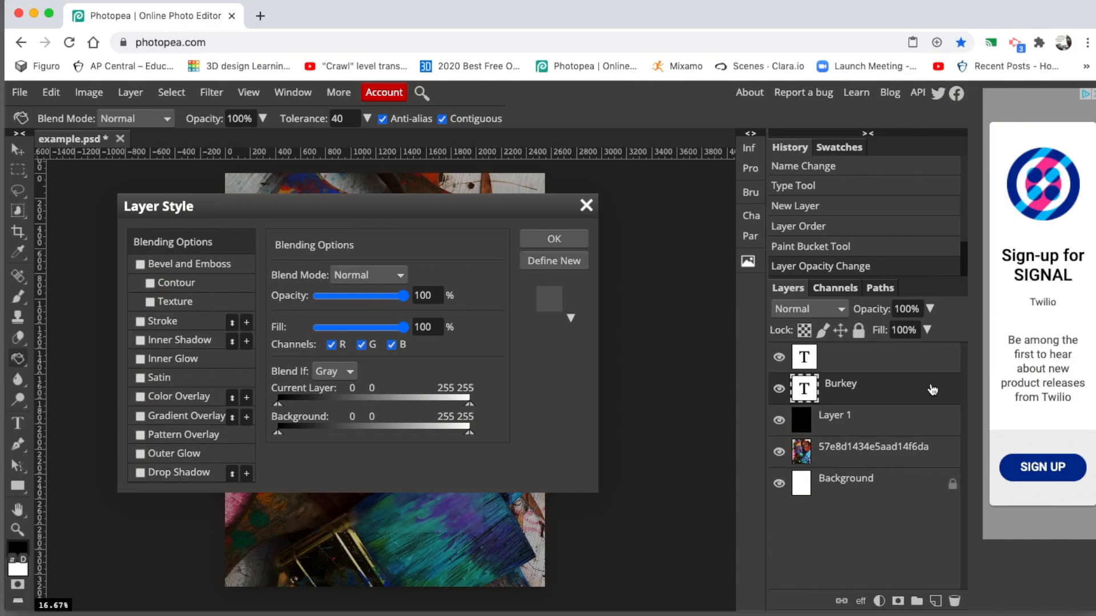
{"action": "left_click_drag", "start_coordinate": [308, 212], "coordinate": [650, 94]}
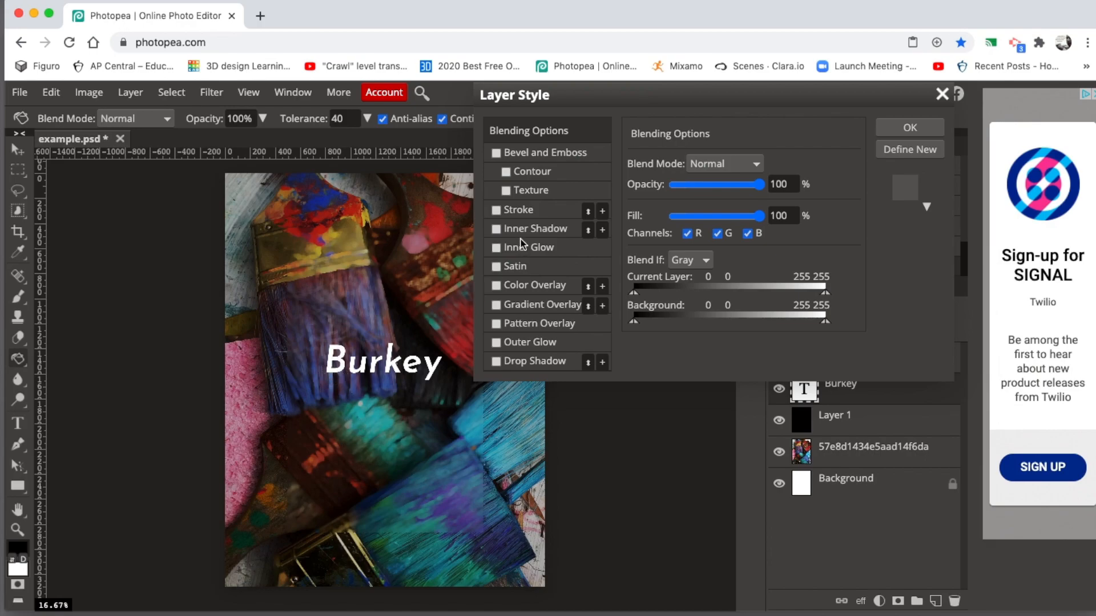
{"action": "left_click", "coordinate": [495, 212]}
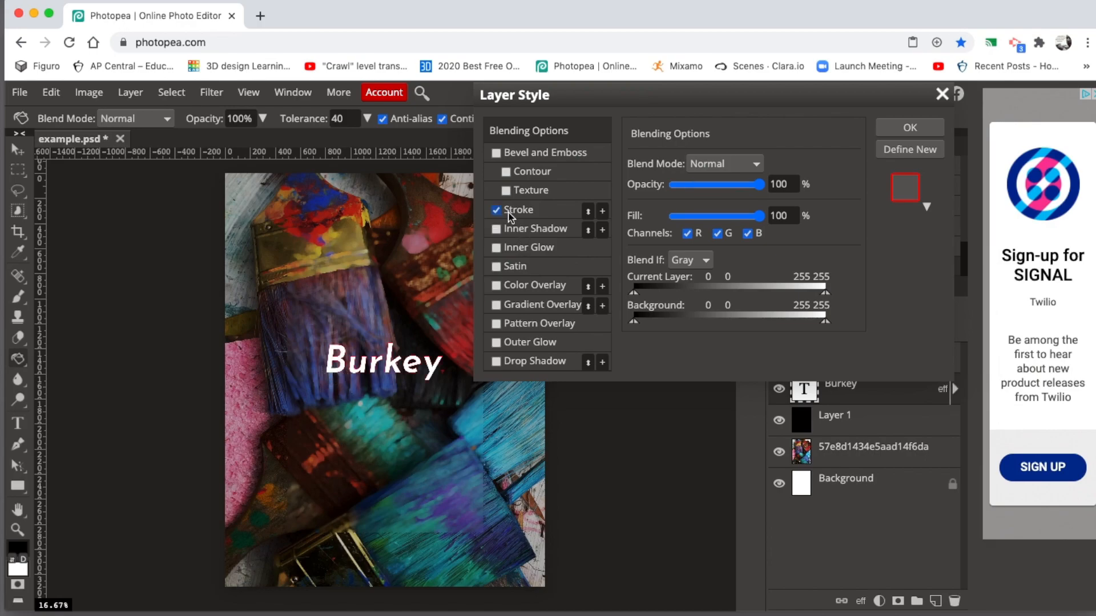
{"action": "left_click", "coordinate": [538, 209]}
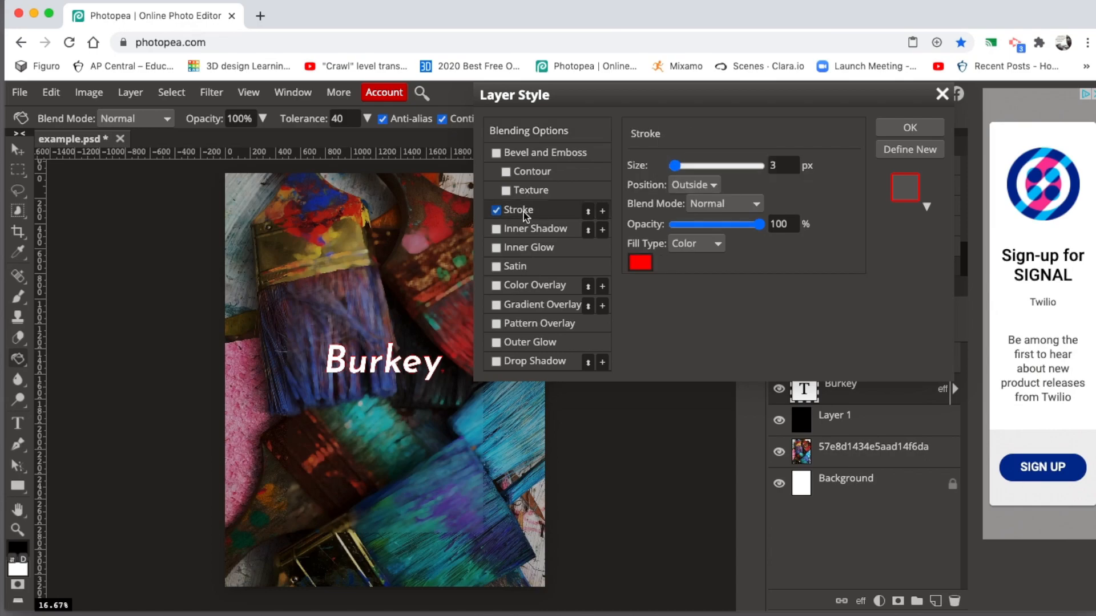
{"action": "left_click", "coordinate": [642, 264]}
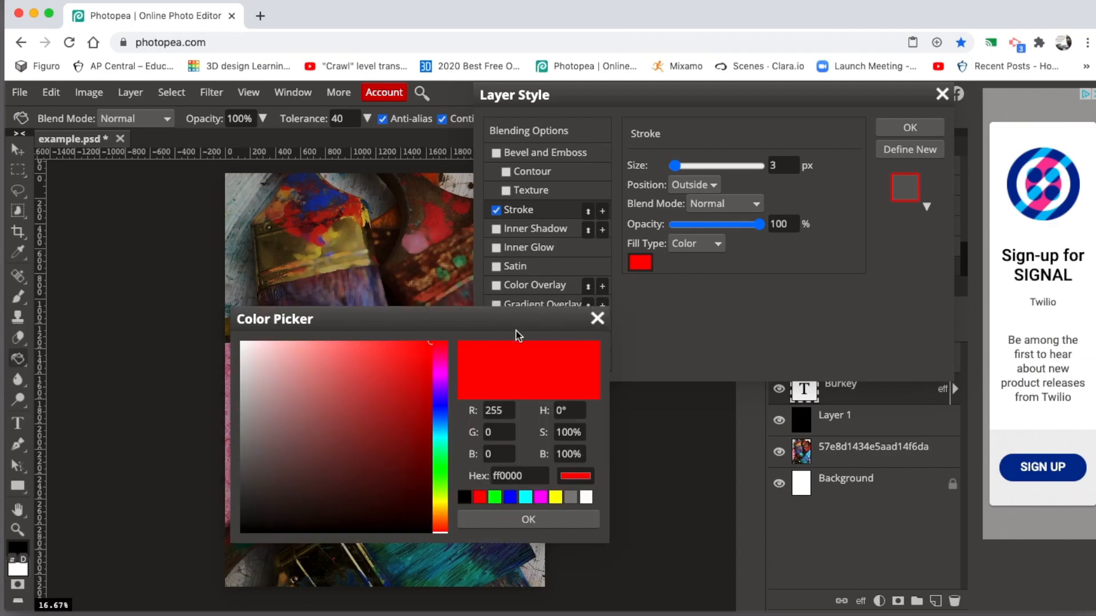
{"action": "left_click_drag", "start_coordinate": [456, 321], "coordinate": [823, 301]}
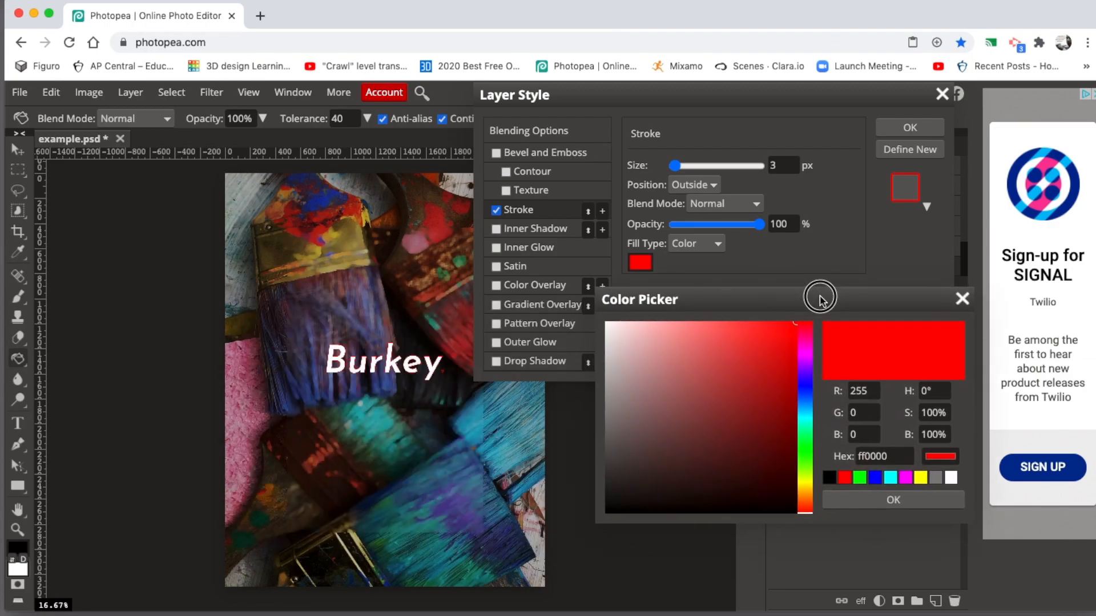
{"action": "left_click", "coordinate": [831, 477]}
{"action": "left_click", "coordinate": [876, 477]}
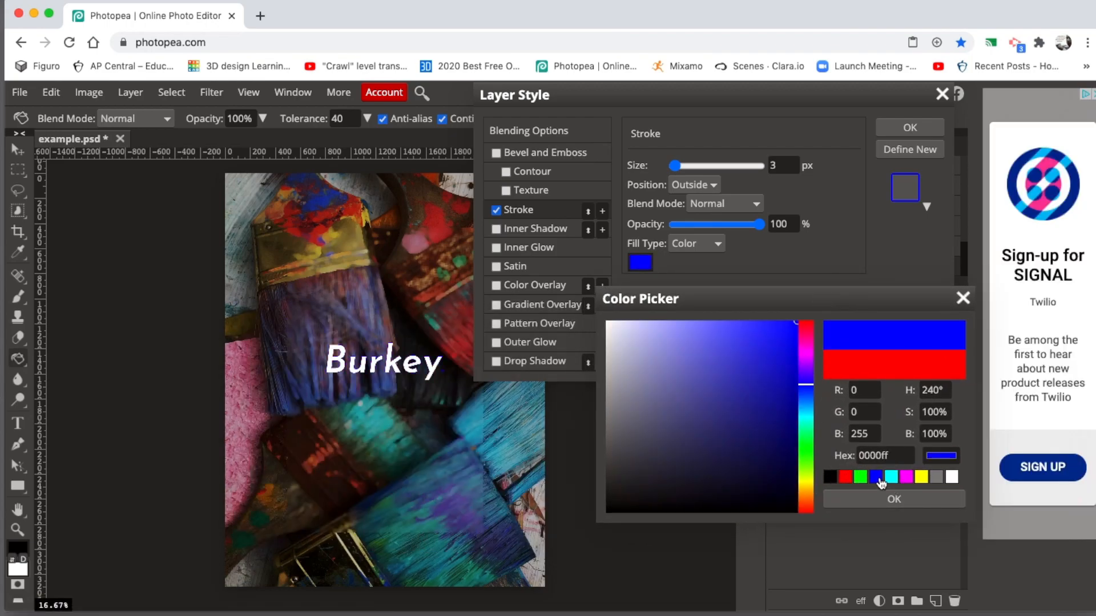
{"action": "left_click", "coordinate": [892, 477]}
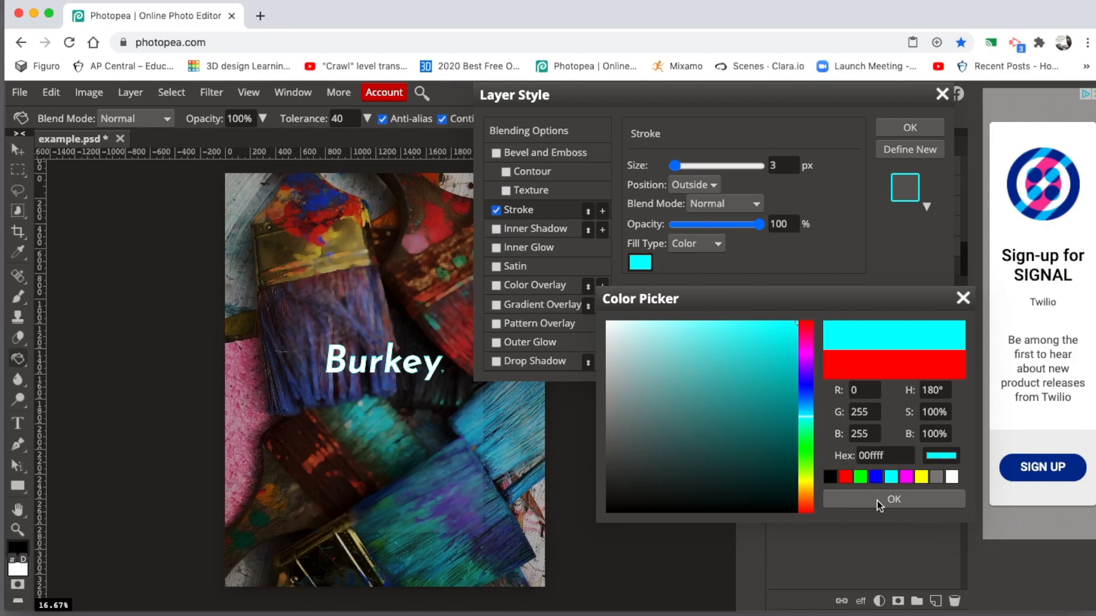
{"action": "left_click", "coordinate": [877, 501]}
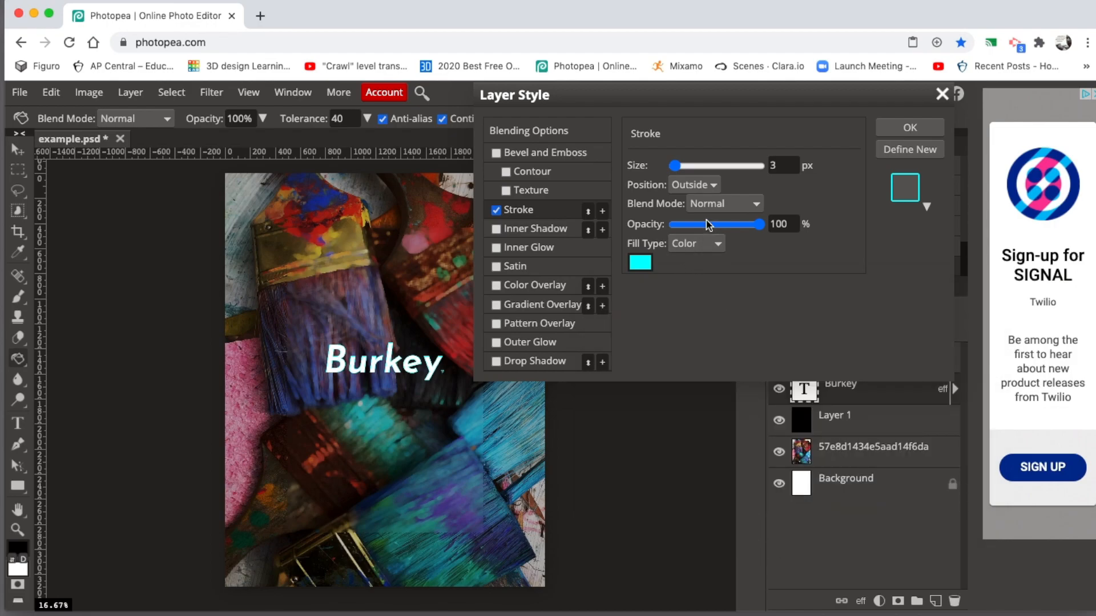
Set the surname text's stroke size to 10 px after trying 32 px.
{"action": "mouse_move", "coordinate": [676, 165]}
{"action": "left_mouse_down"}
{"action": "mouse_move", "coordinate": [701, 171]}
{"action": "mouse_move", "coordinate": [691, 171]}
{"action": "left_mouse_up"}
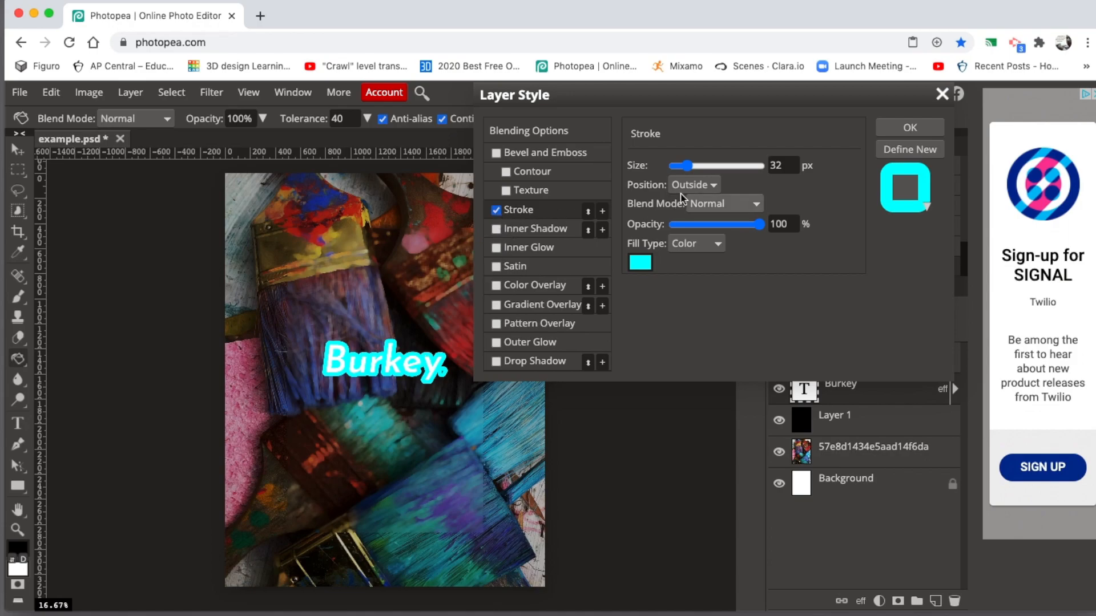
{"action": "left_click_drag", "start_coordinate": [687, 166], "coordinate": [678, 168]}
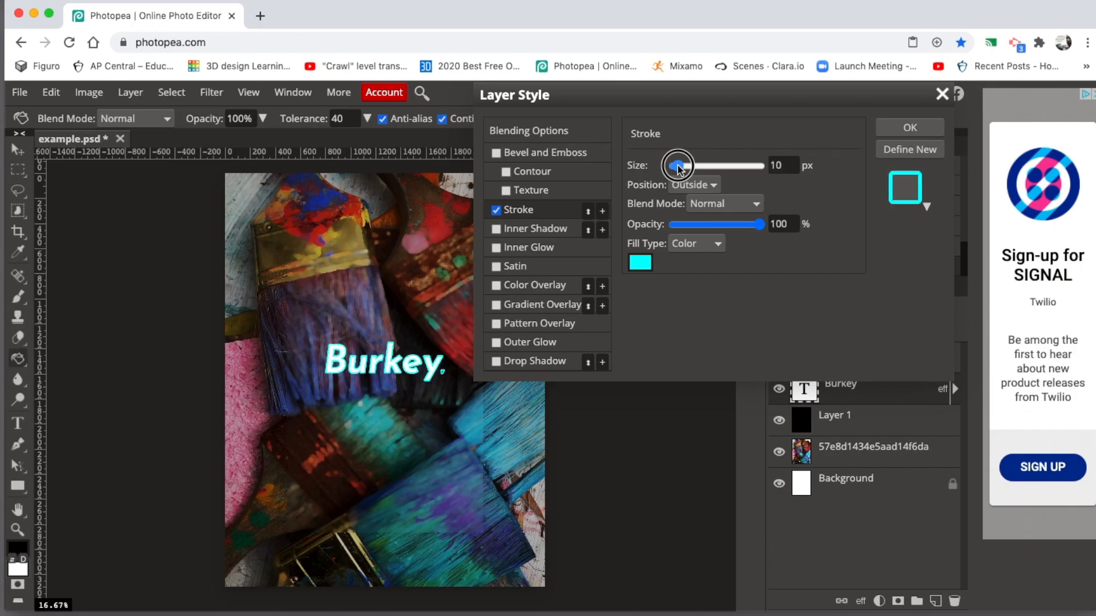
{"action": "left_click_drag", "start_coordinate": [678, 167], "coordinate": [678, 168]}
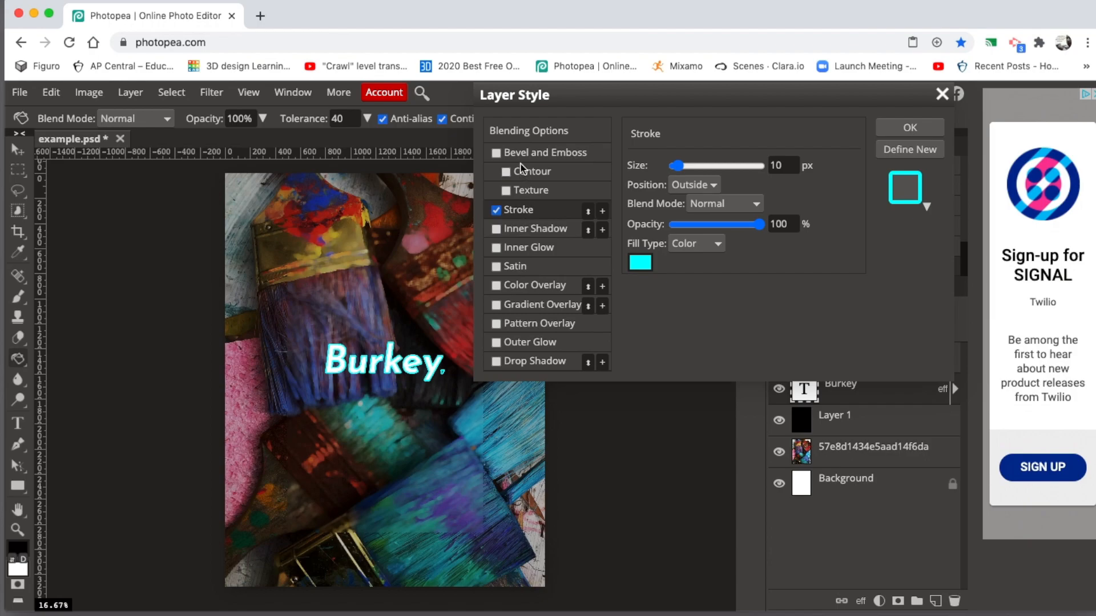
Try a red Color Overlay on the surname text and use a black-to-white linear Gradient Overlay instead.
{"action": "left_click", "coordinate": [526, 286]}
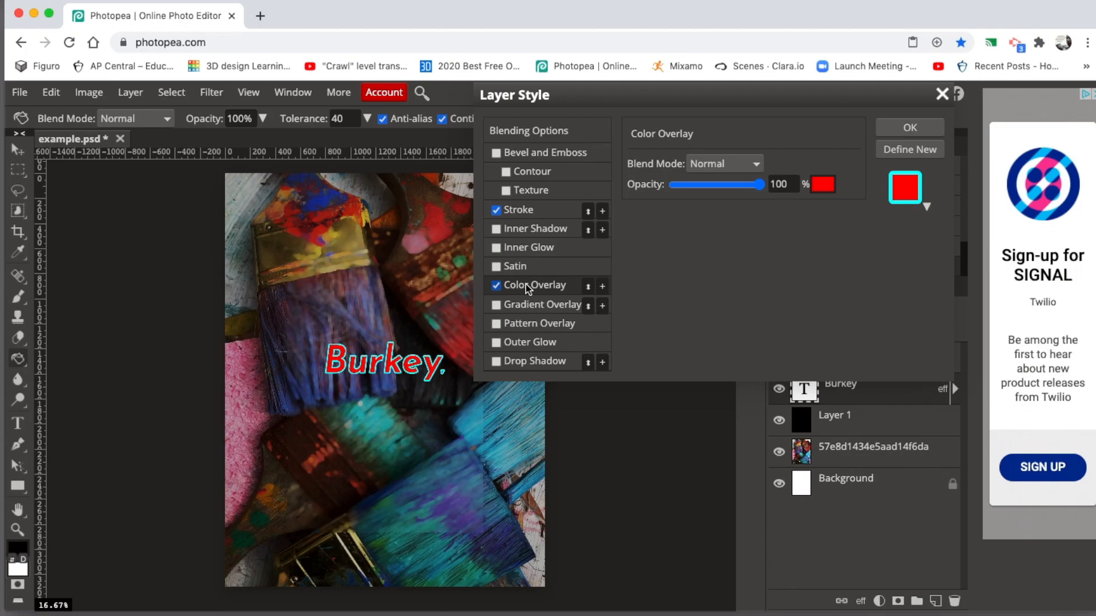
{"action": "left_click", "coordinate": [496, 285]}
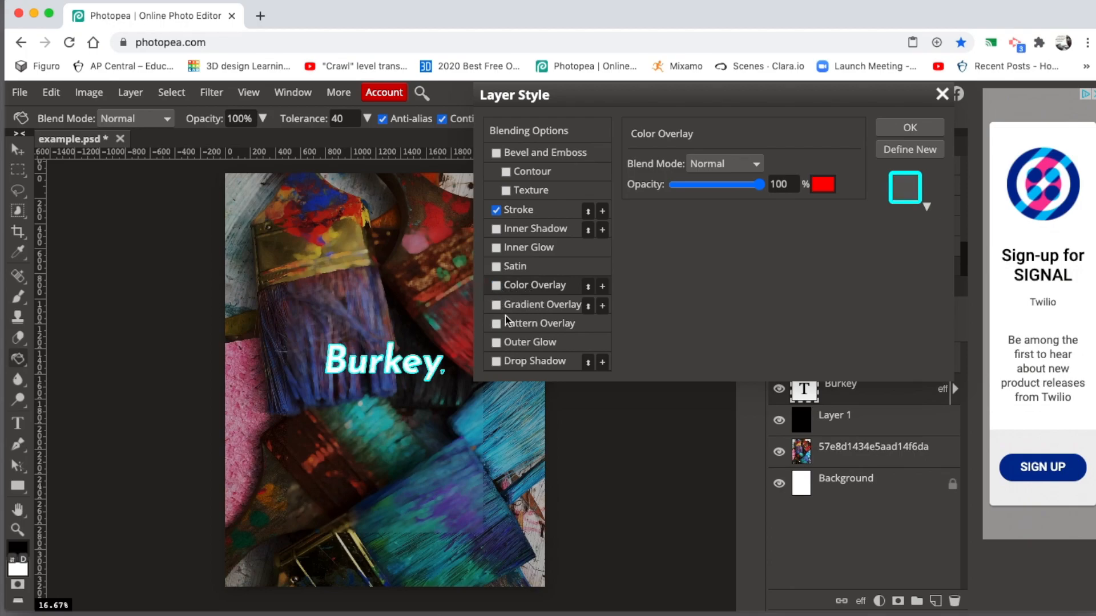
{"action": "left_click", "coordinate": [521, 308]}
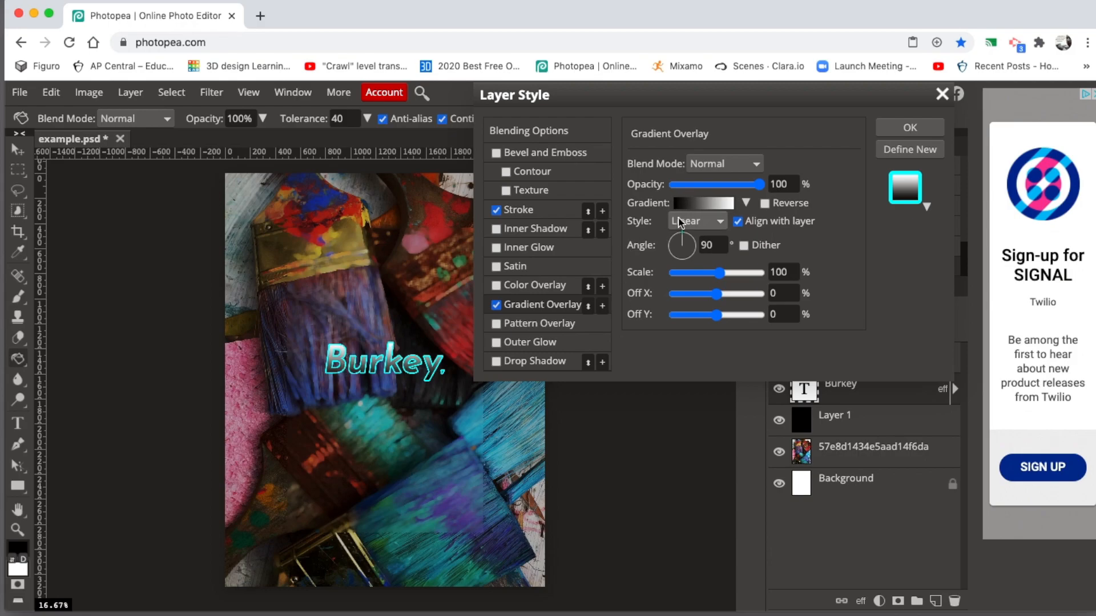
{"action": "left_click", "coordinate": [496, 323]}
{"action": "left_click", "coordinate": [496, 323]}
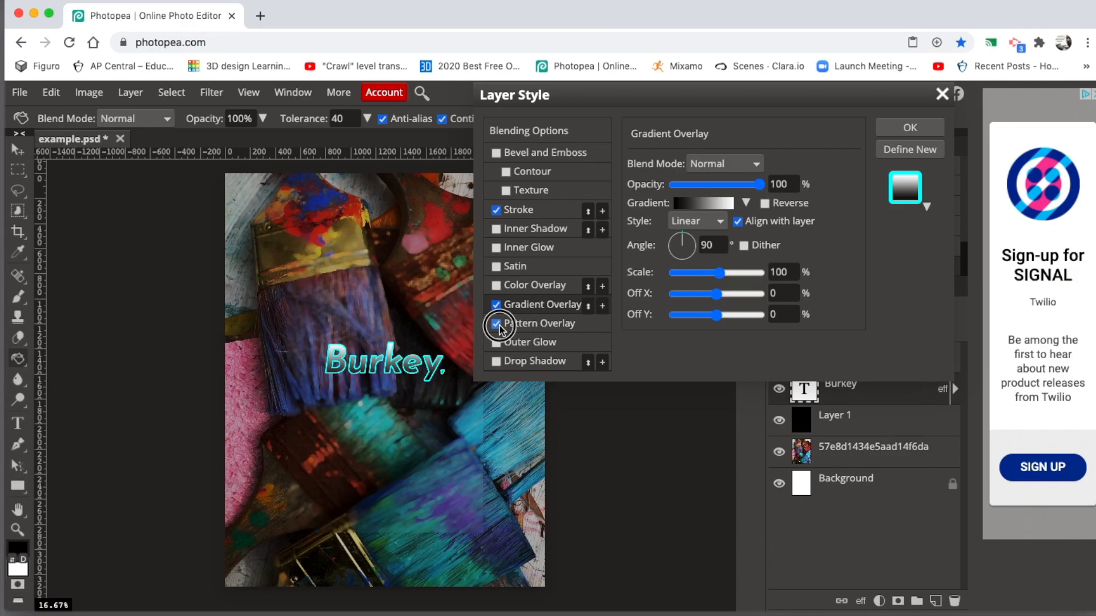
{"action": "left_click", "coordinate": [496, 342]}
Add a Drop Shadow to the surname text with 21% spread, 116 px size and a greater distance, and apply the layer style.
{"action": "left_click", "coordinate": [495, 362]}
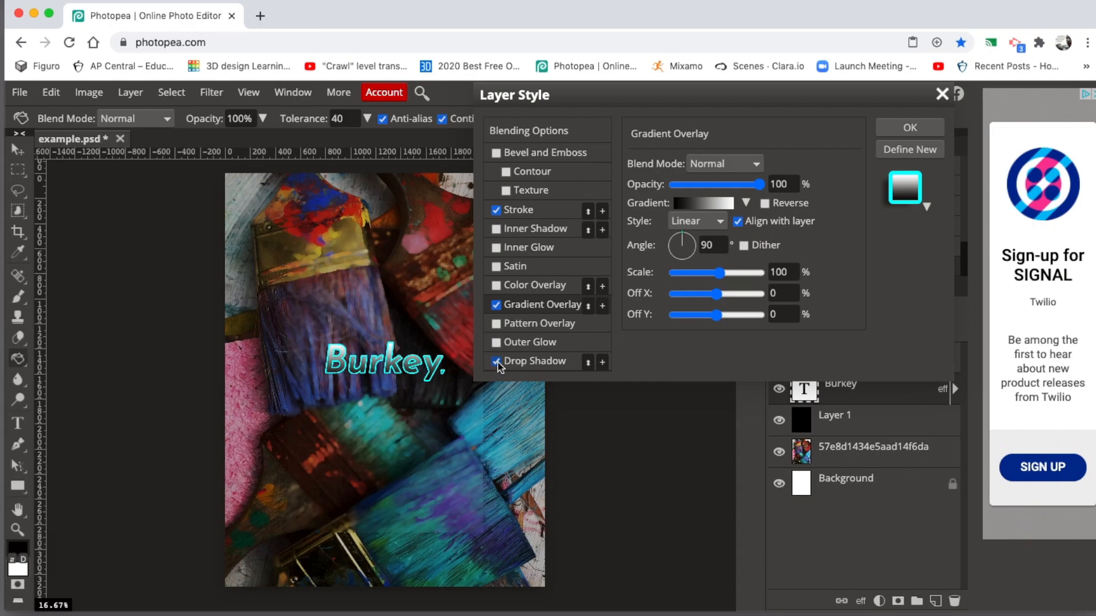
{"action": "left_click", "coordinate": [532, 362]}
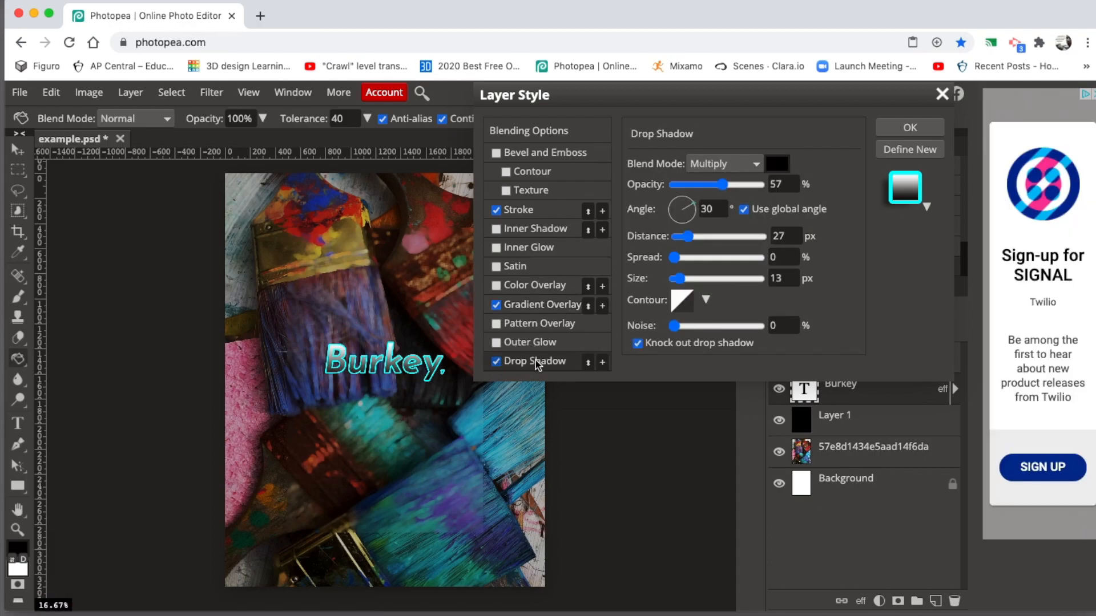
{"action": "left_click_drag", "start_coordinate": [682, 255], "coordinate": [692, 257]}
{"action": "left_click_drag", "start_coordinate": [679, 279], "coordinate": [733, 279]}
{"action": "left_click_drag", "start_coordinate": [689, 236], "coordinate": [742, 236]}
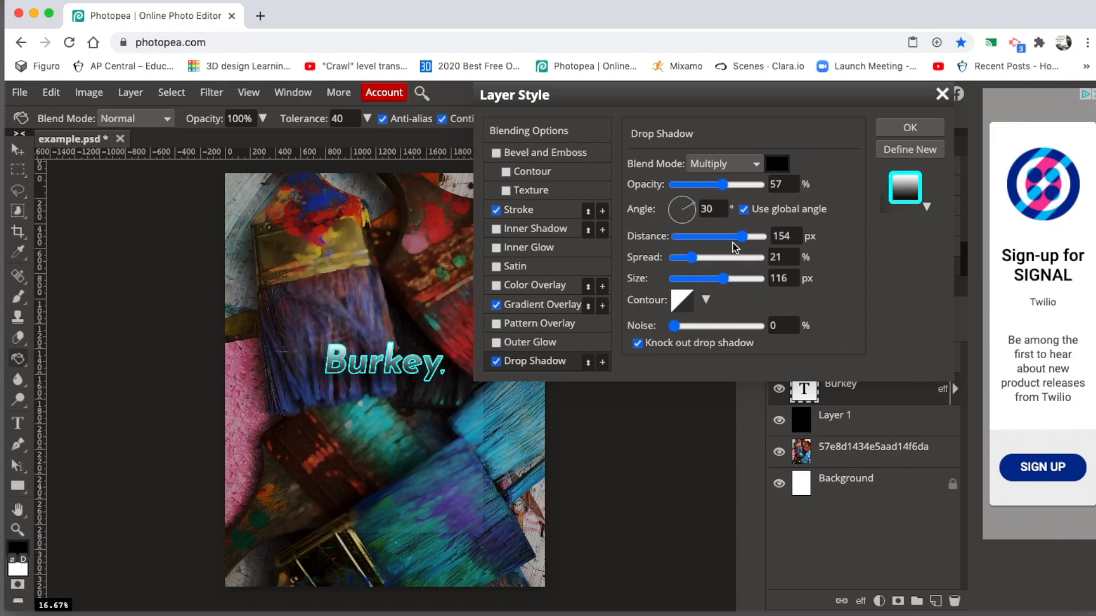
{"action": "mouse_move", "coordinate": [742, 236]}
{"action": "left_mouse_down"}
{"action": "mouse_move", "coordinate": [762, 237]}
{"action": "mouse_move", "coordinate": [752, 237]}
{"action": "left_mouse_up"}
{"action": "left_click", "coordinate": [899, 132]}
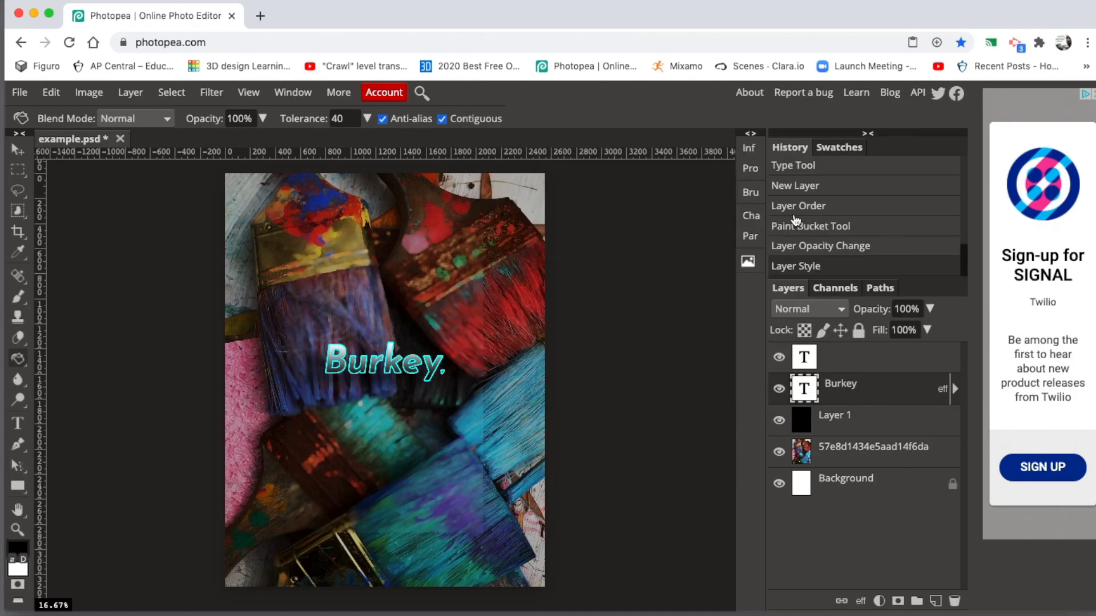
Delete the unnamed empty text layer above the surname text layer.
{"action": "left_click", "coordinate": [849, 363]}
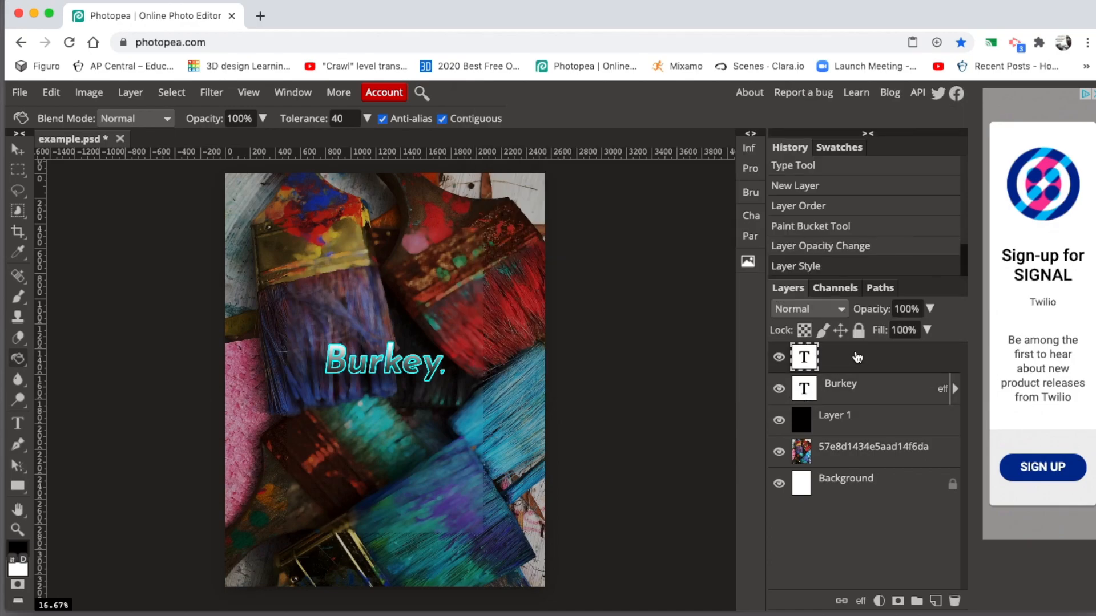
{"action": "left_click", "coordinate": [782, 360]}
{"action": "left_click", "coordinate": [955, 601]}
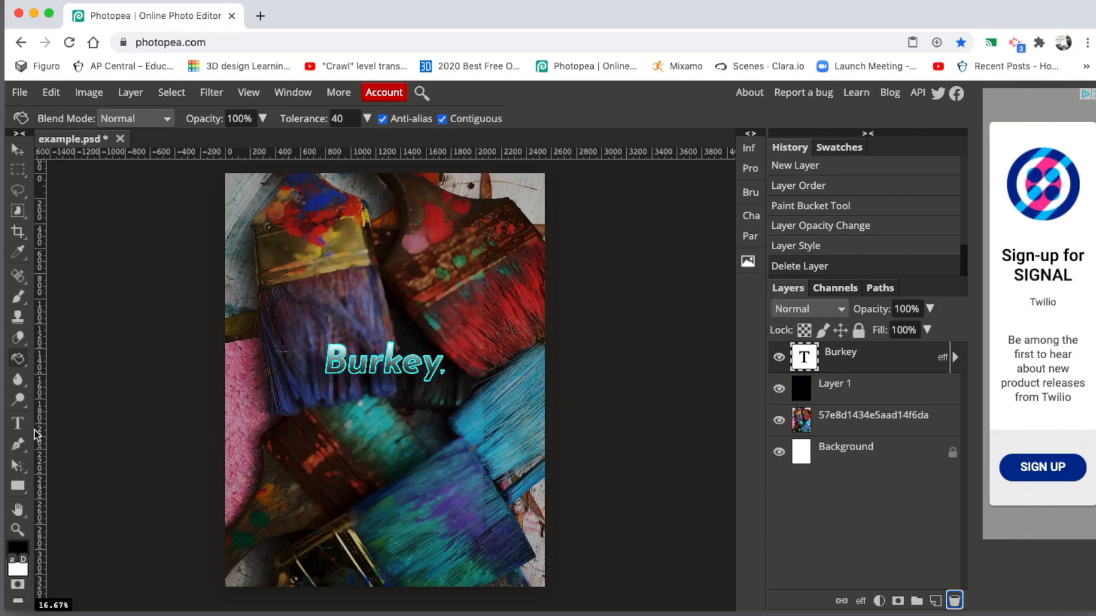
Remove the trailing period from the surname text with the Type tool and finish the text edit.
{"action": "left_click", "coordinate": [17, 423]}
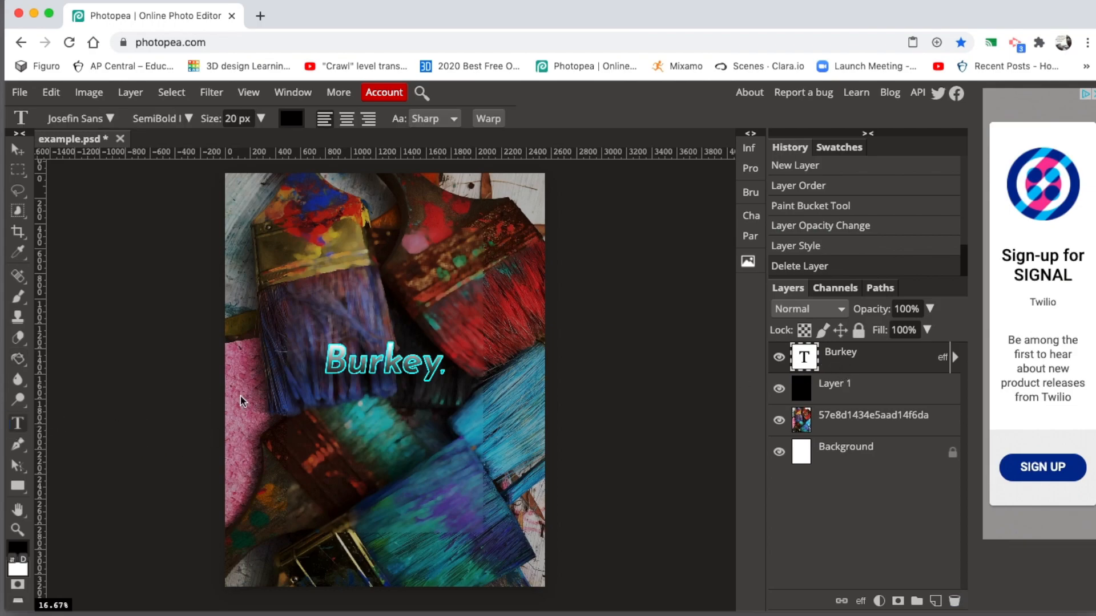
{"action": "left_click", "coordinate": [443, 371]}
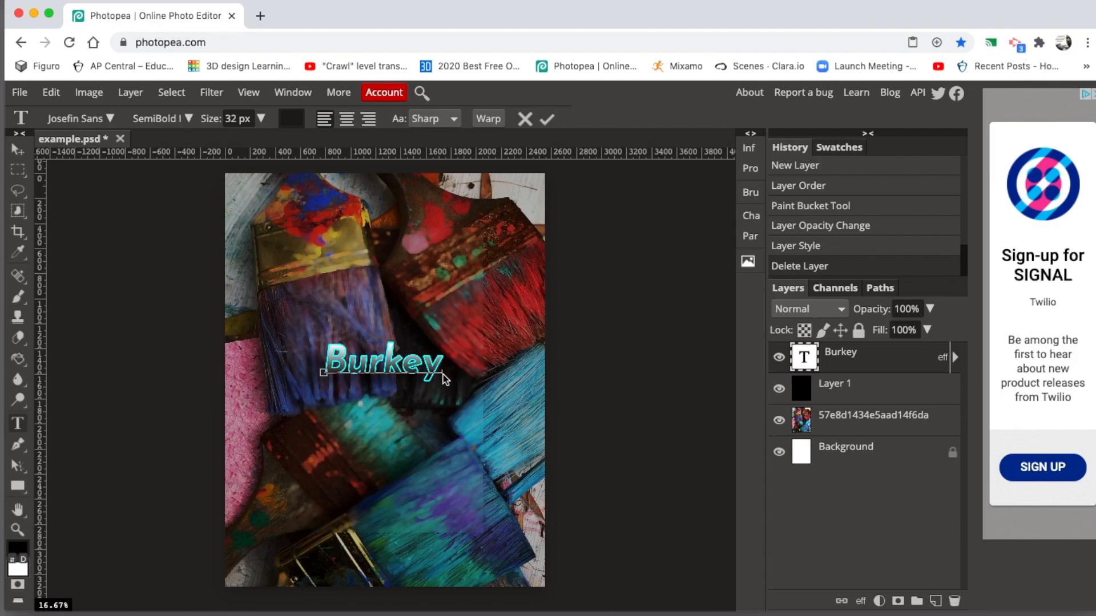
{"action": "left_click", "coordinate": [18, 170]}
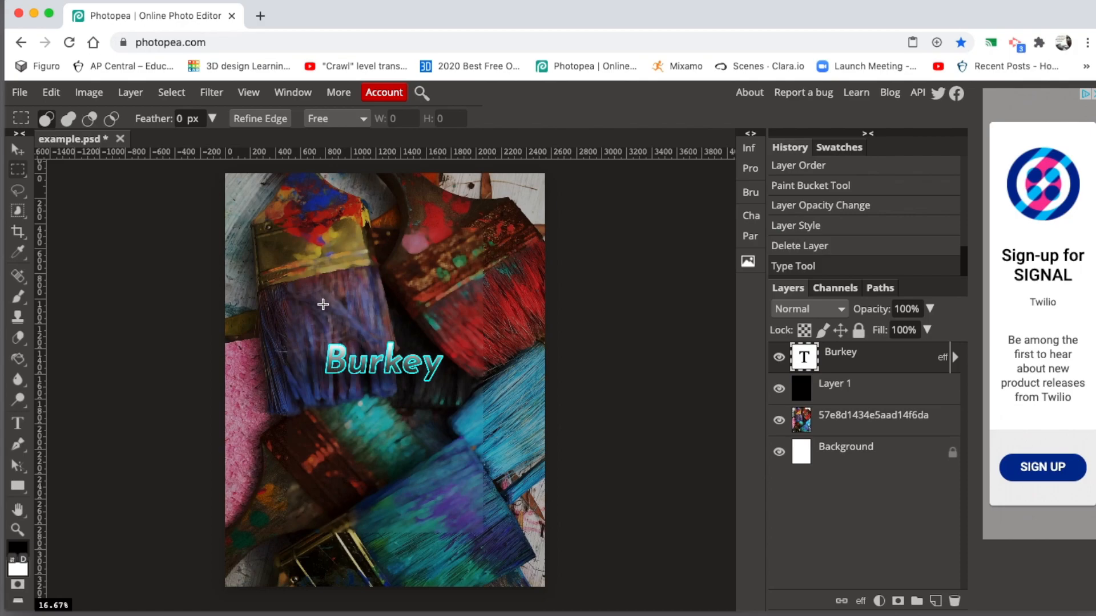
Save the project as the PSD file example.psd.
{"action": "left_click", "coordinate": [21, 97]}
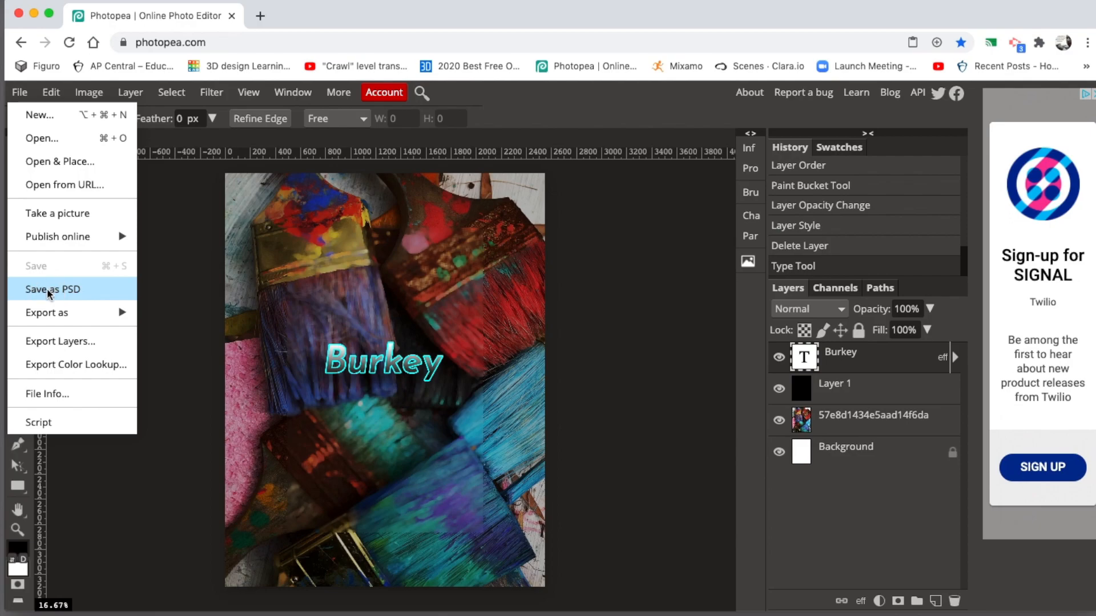
{"action": "left_click", "coordinate": [52, 289]}
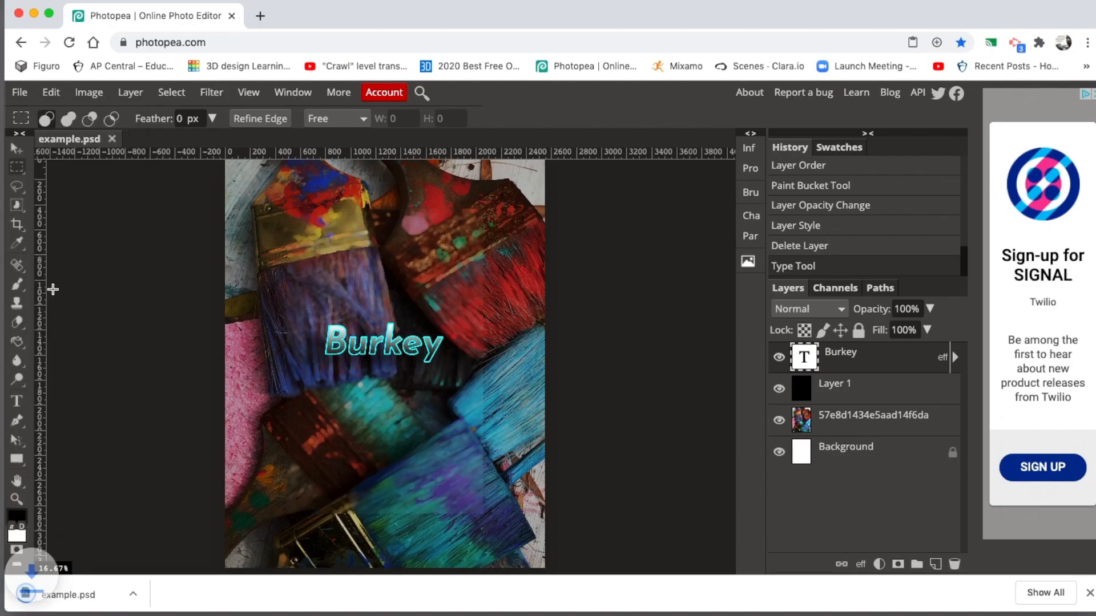